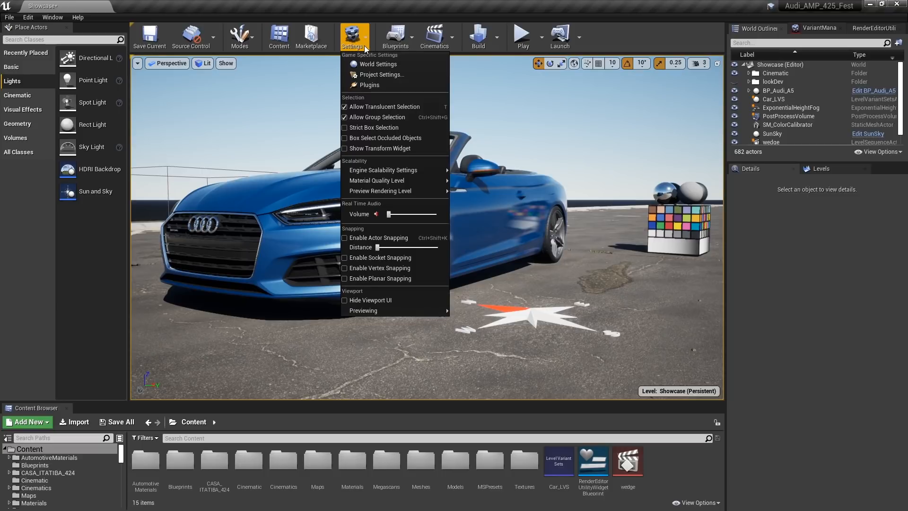
Step: Check that the Sun Position Calculator, HDRIBackdrop and virtual production plugins are enabled by searching for "sun", "hdri" and "vir"
{"action": "left_click", "coordinate": [405, 86]}
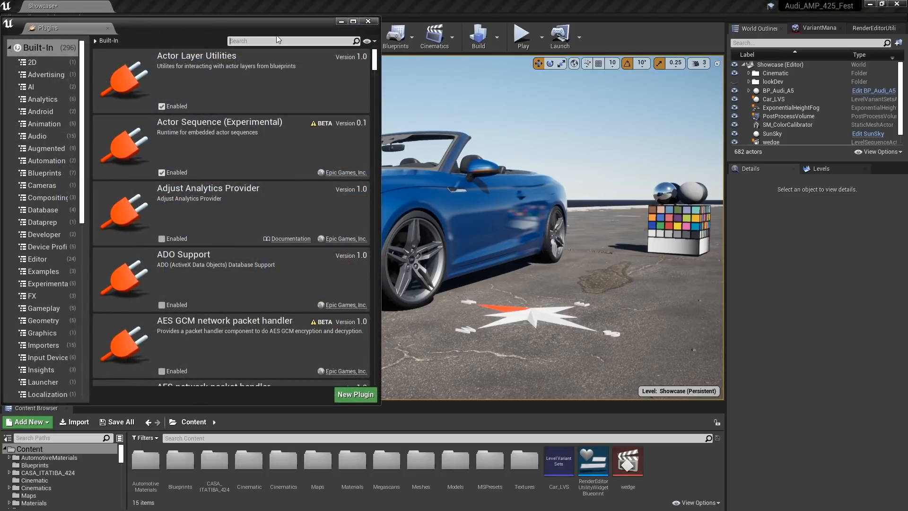
{"action": "type", "text": "sun"}
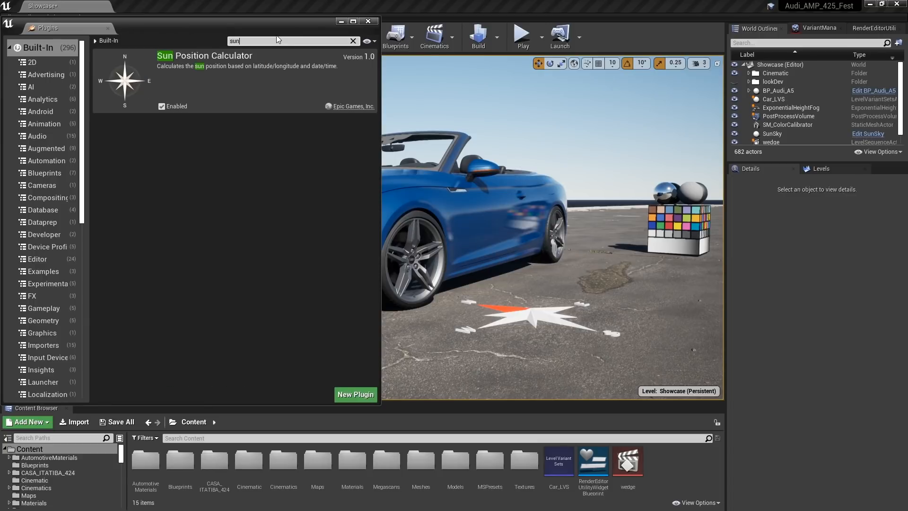
{"action": "left_click", "coordinate": [783, 134]}
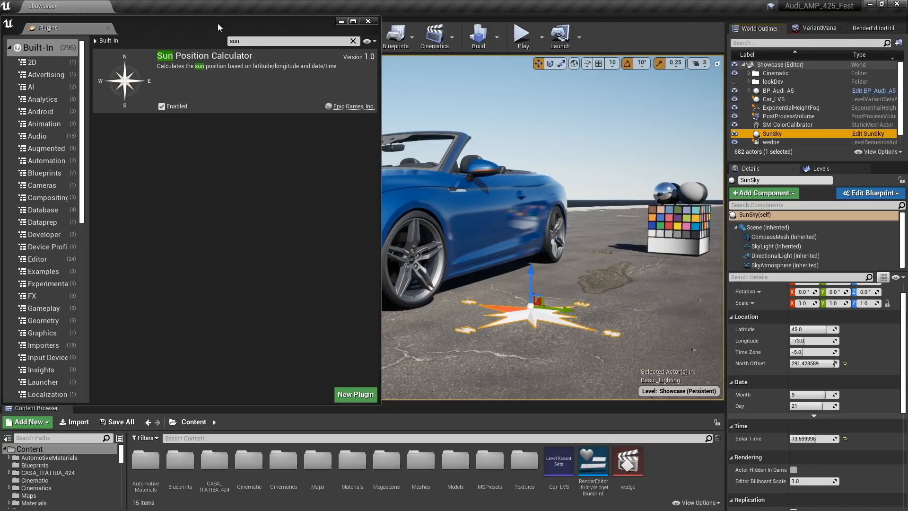
{"action": "left_click", "coordinate": [226, 40]}
{"action": "type", "text": "hdri"}
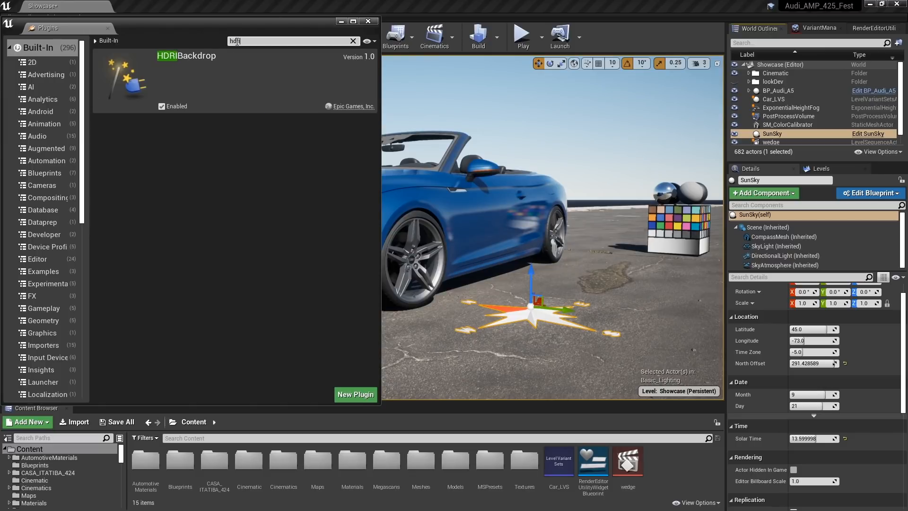
{"action": "type", "text": "vir"}
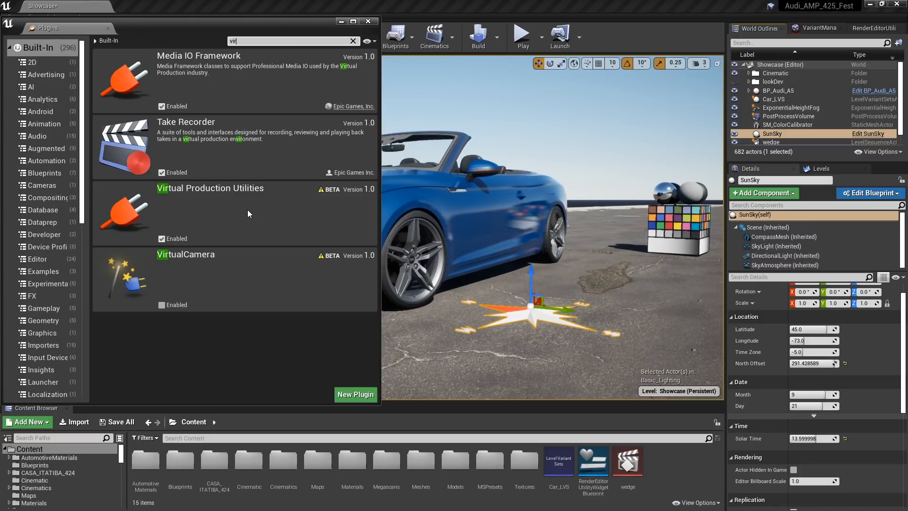
{"action": "left_click", "coordinate": [368, 21]}
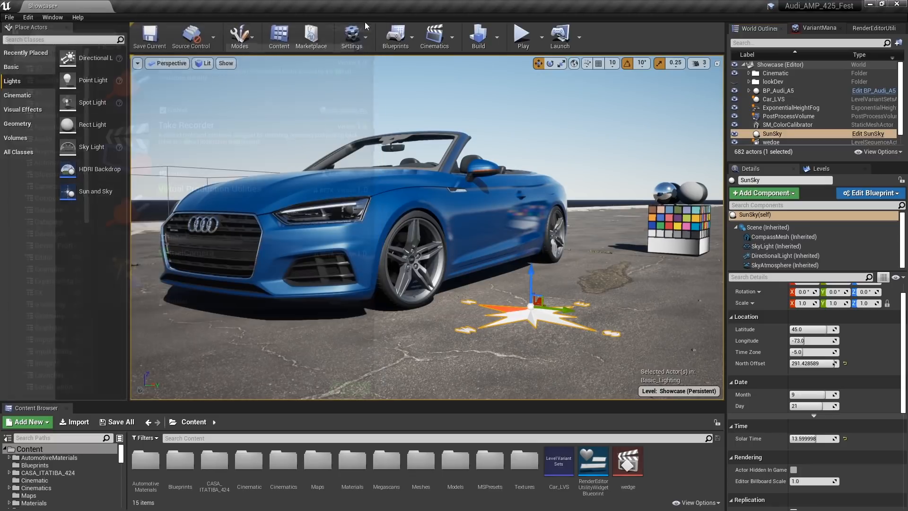
Step: Open the project settings and search them for "ray" to check the Ray Tracing options
{"action": "left_click", "coordinate": [362, 38]}
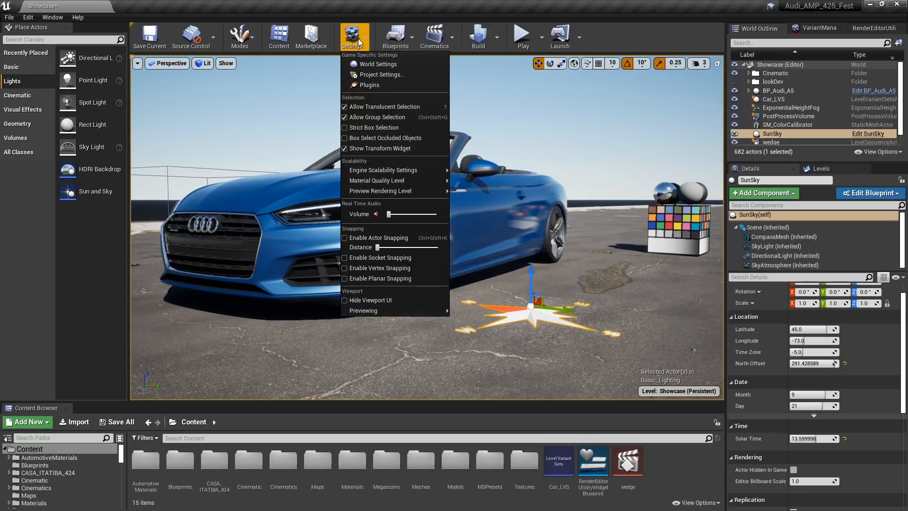
{"action": "left_click", "coordinate": [416, 75]}
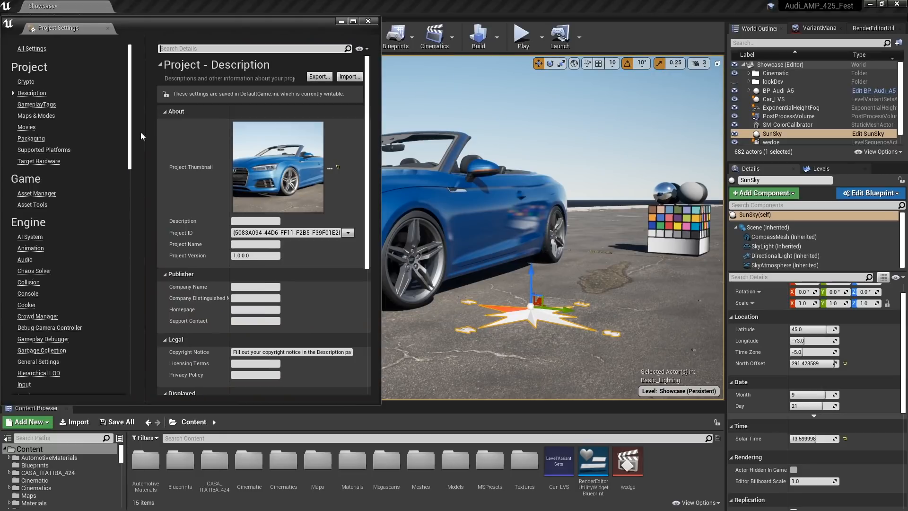
{"action": "left_click", "coordinate": [192, 48]}
{"action": "type", "text": "ray"}
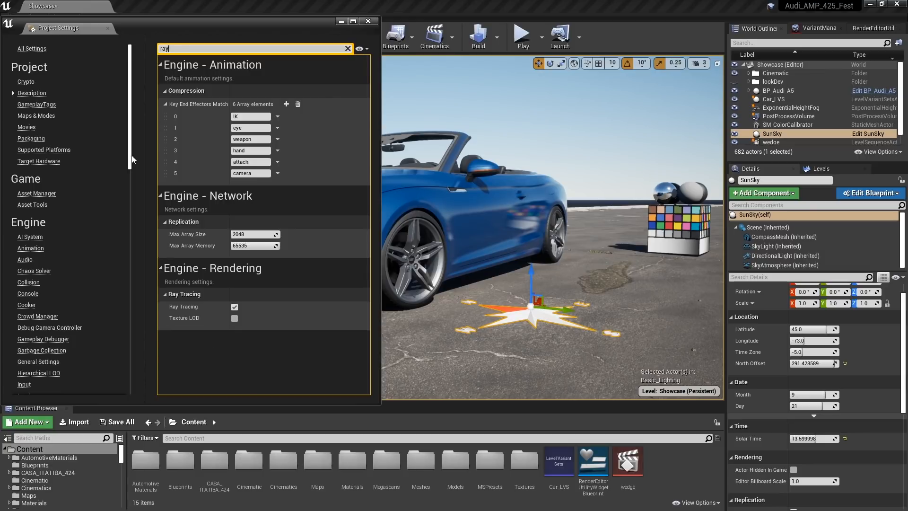
Step: Review the Default RHI choices in the project's Windows platform settings, keeping DirectX 12
{"action": "left_click_drag", "start_coordinate": [131, 158], "coordinate": [81, 305]}
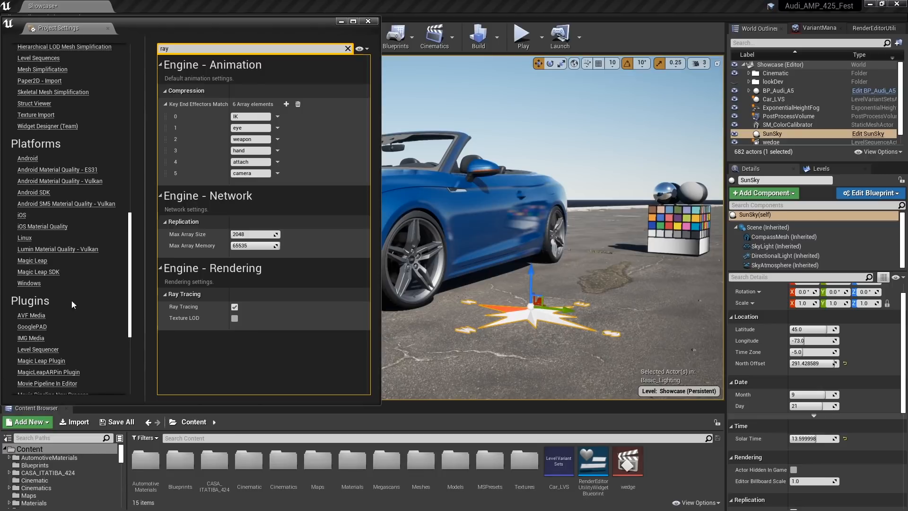
{"action": "left_click", "coordinate": [29, 283]}
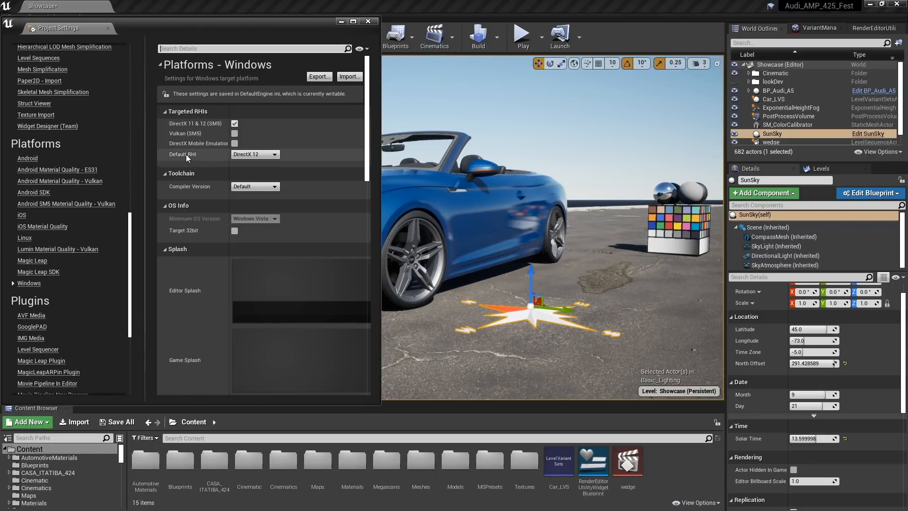
{"action": "left_click", "coordinate": [260, 155]}
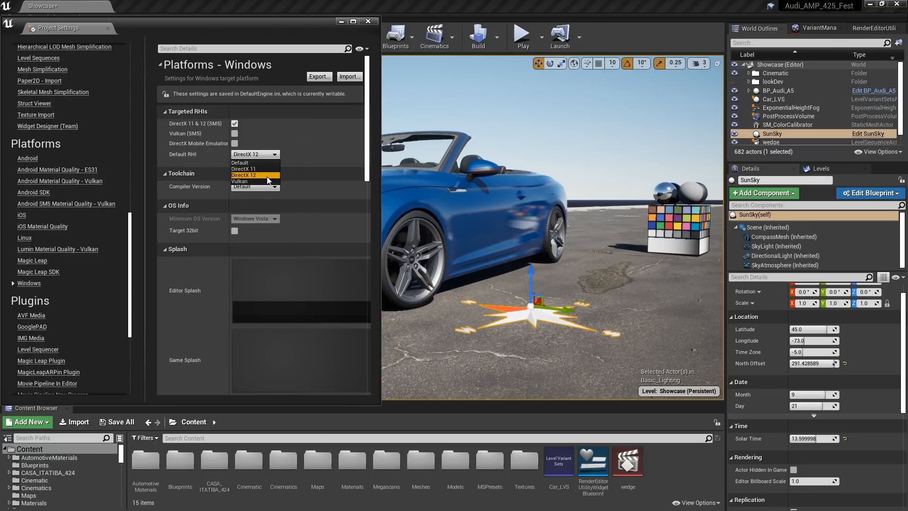
{"action": "left_click", "coordinate": [316, 154]}
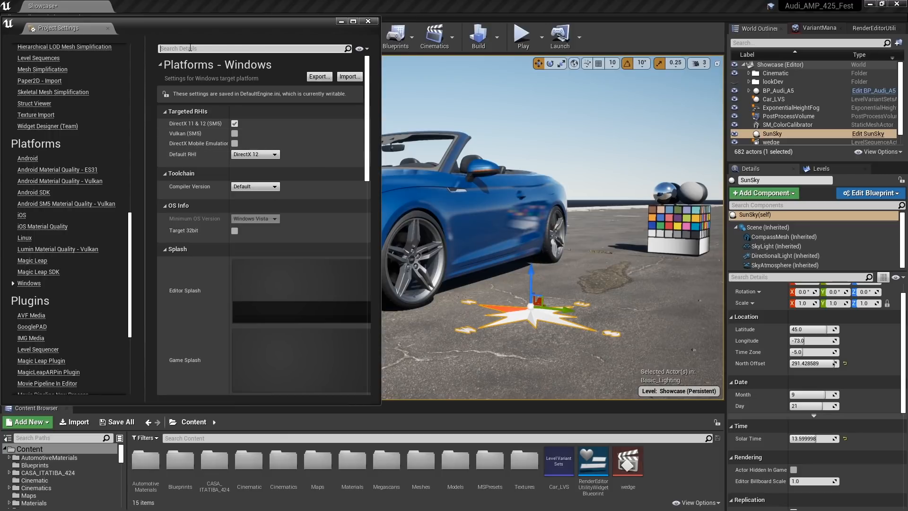
Step: Search the project settings for "expos" with full setting names shown, and for "refle", to review the exposure and reflection options
{"action": "left_click", "coordinate": [191, 48]}
{"action": "type", "text": "e"}
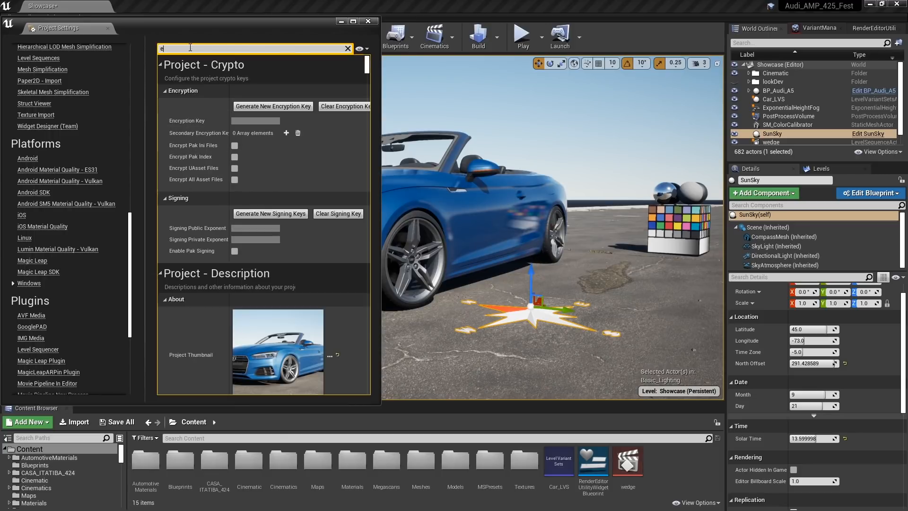
{"action": "type", "text": "xpos"}
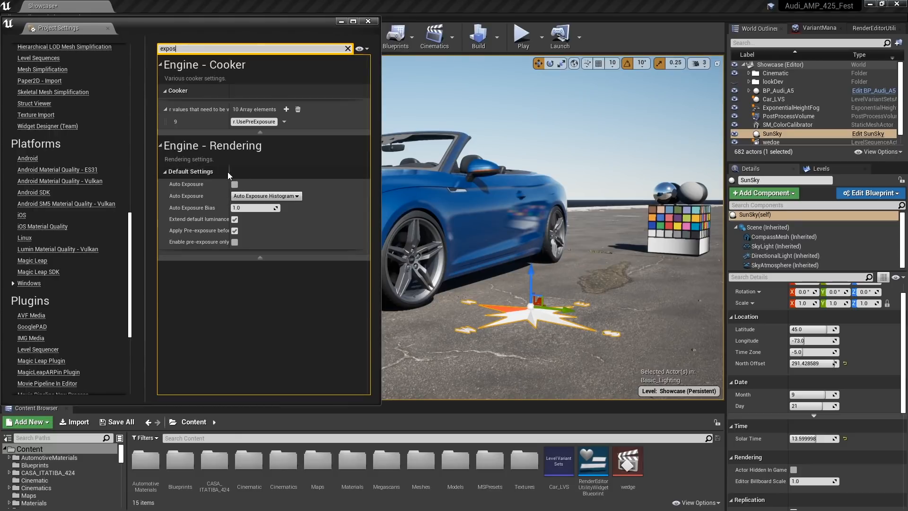
{"action": "left_click_drag", "start_coordinate": [229, 172], "coordinate": [315, 175]}
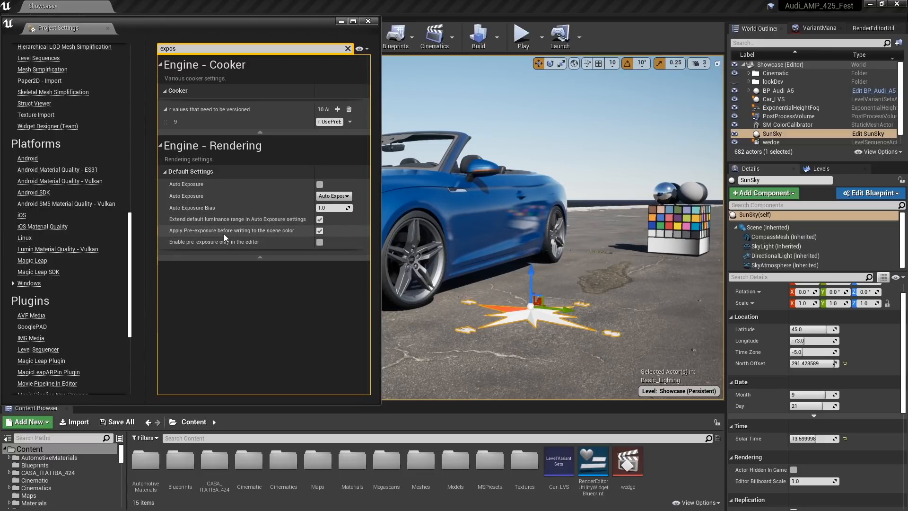
{"action": "left_click_drag", "start_coordinate": [196, 48], "coordinate": [153, 57]}
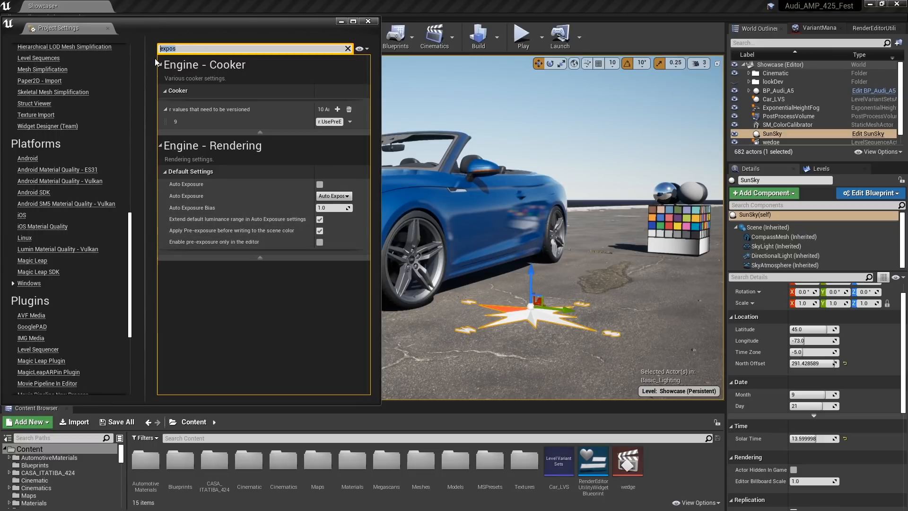
{"action": "type", "text": "refle"}
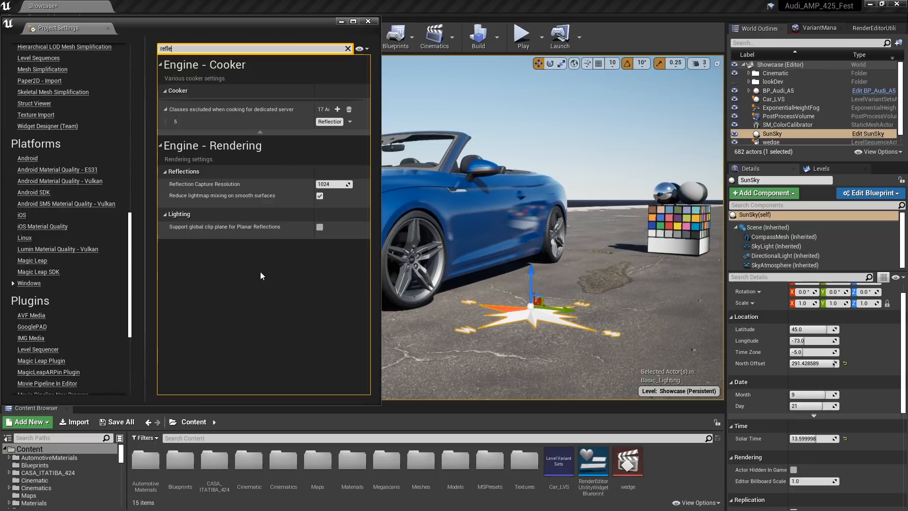
Step: Search for "clear" to check Clear Coat Enable Second Normal, and compare the HighresScreenshot00004 and HighresScreenshot00005 dashboard renders in Photoshop
{"action": "key", "text": "BackSpace"}
{"action": "key", "text": "BackSpace"}
{"action": "key", "text": "BackSpace"}
{"action": "key", "text": "BackSpace"}
{"action": "key", "text": "BackSpace"}
{"action": "type", "text": "clear"}
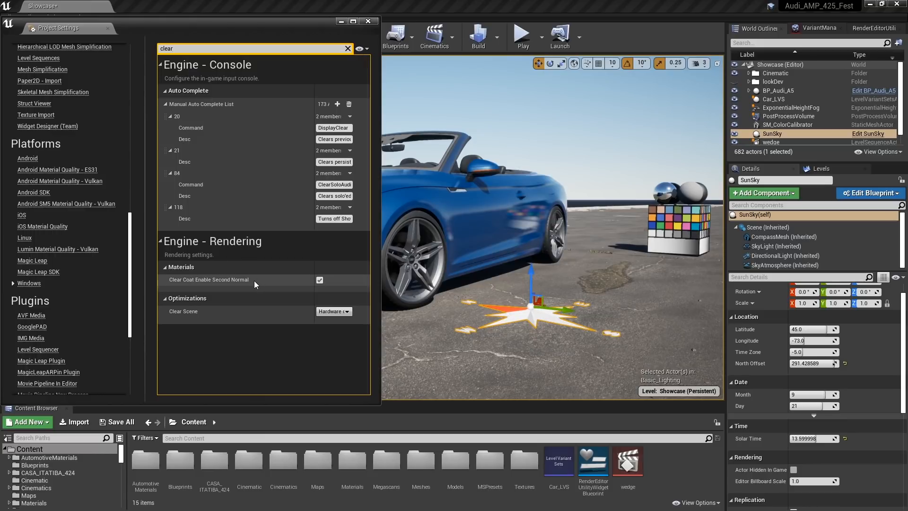
{"action": "left_click", "coordinate": [254, 280]}
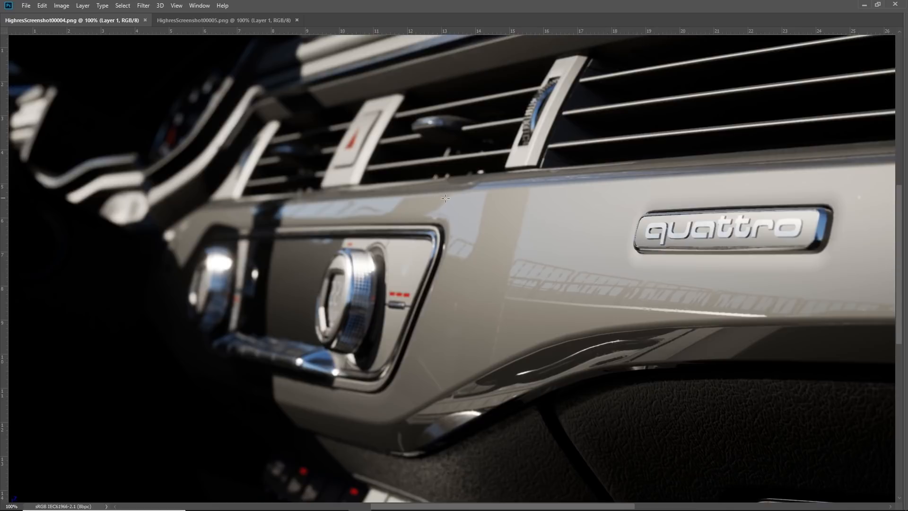
{"action": "left_click", "coordinate": [215, 22]}
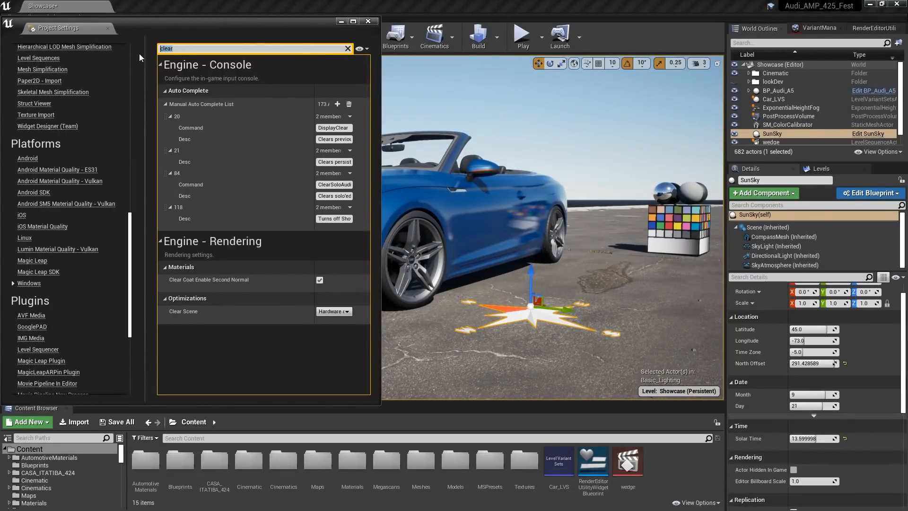
Step: Back in Unreal Editor, search the project settings for "atmos" to check the sky atmosphere support options, and close the settings
{"action": "type", "text": "atmos"}
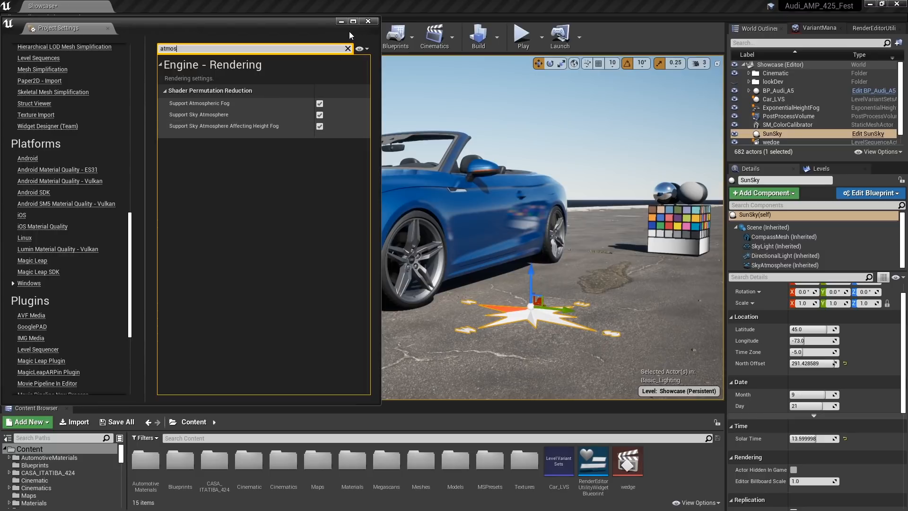
{"action": "left_click", "coordinate": [368, 21]}
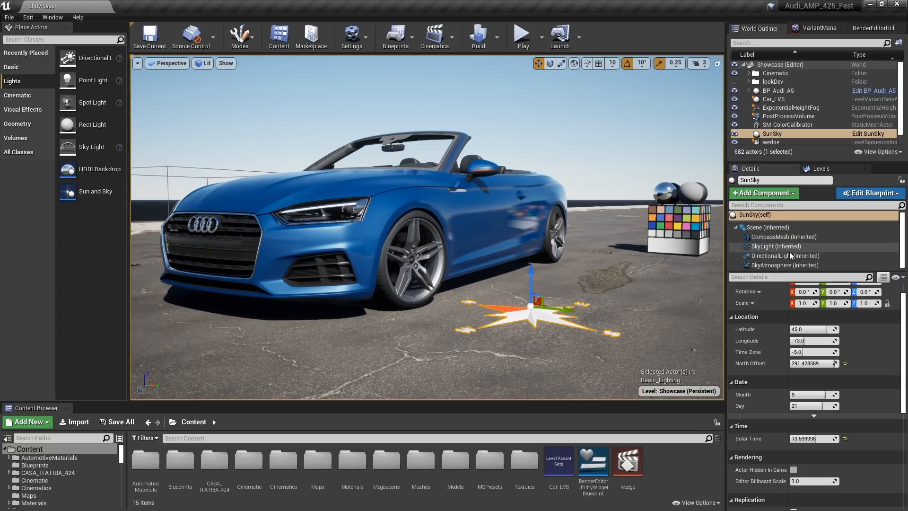
Step: Examine the properties of SunSky's SkyAtmosphere component, the PostProcessVolume and the ExponentialHeightFog
{"action": "left_click", "coordinate": [766, 264]}
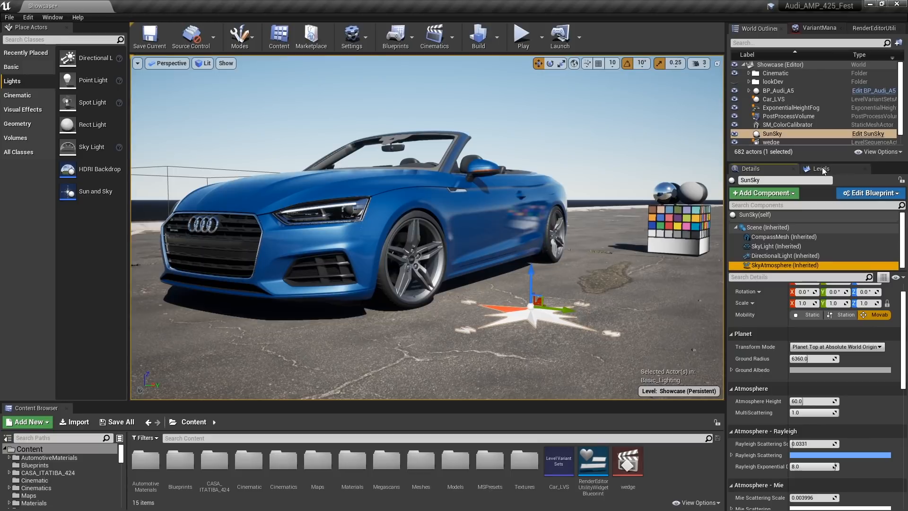
{"action": "left_click", "coordinate": [789, 116]}
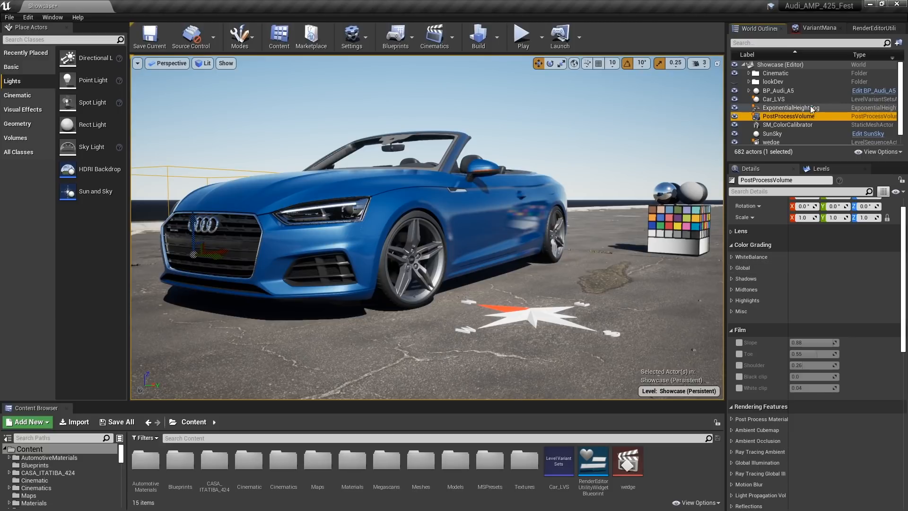
{"action": "left_click", "coordinate": [791, 107]}
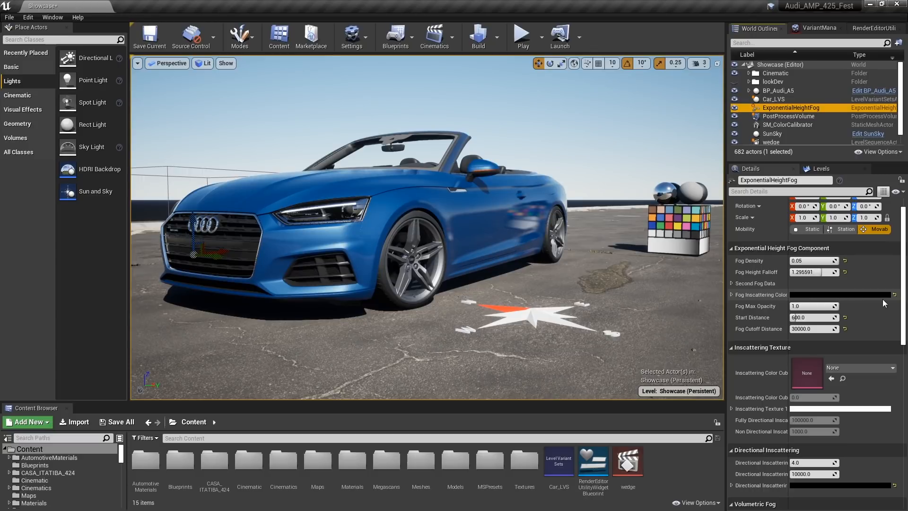
{"action": "scroll", "coordinate": [764, 282], "scroll_direction": "down", "scroll_amount": 2}
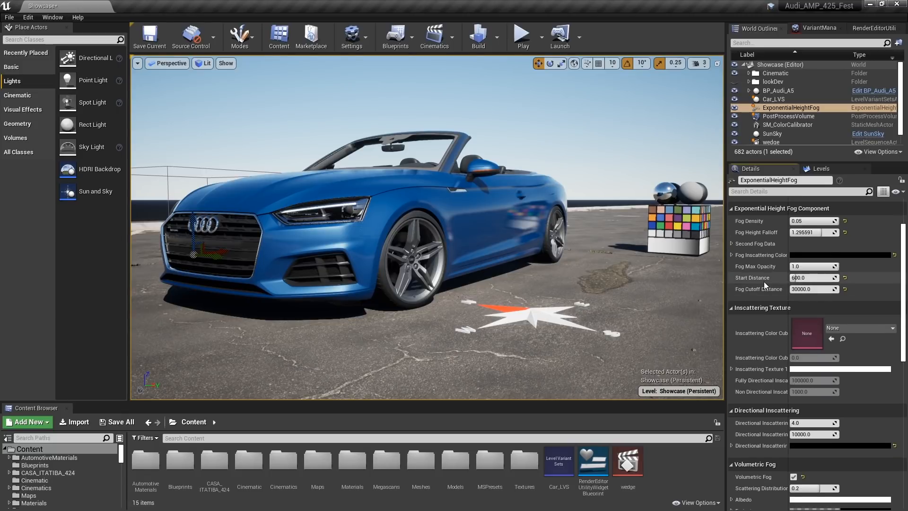
Step: Set the SunSky actor's Solar Time to about 13.94 and deselect the actor
{"action": "left_click", "coordinate": [778, 133]}
{"action": "left_click_drag", "start_coordinate": [809, 406], "coordinate": [787, 405]}
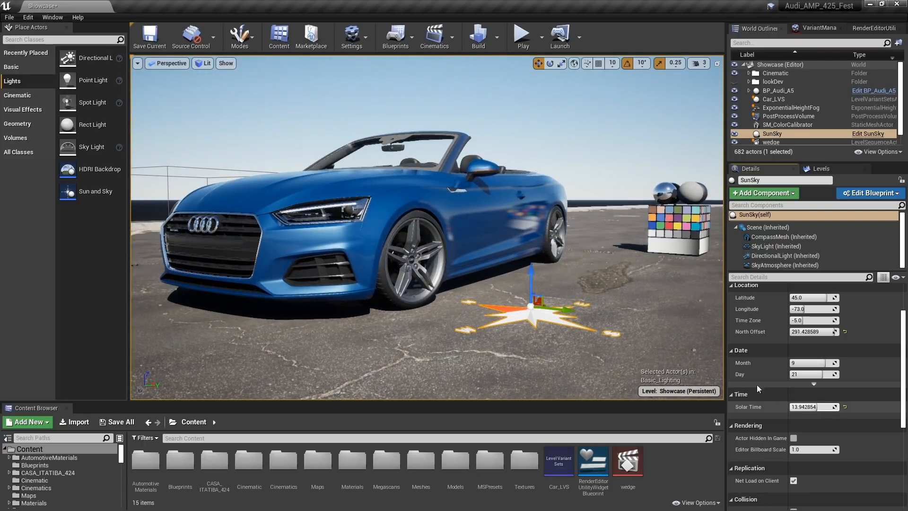
{"action": "left_click", "coordinate": [537, 121]}
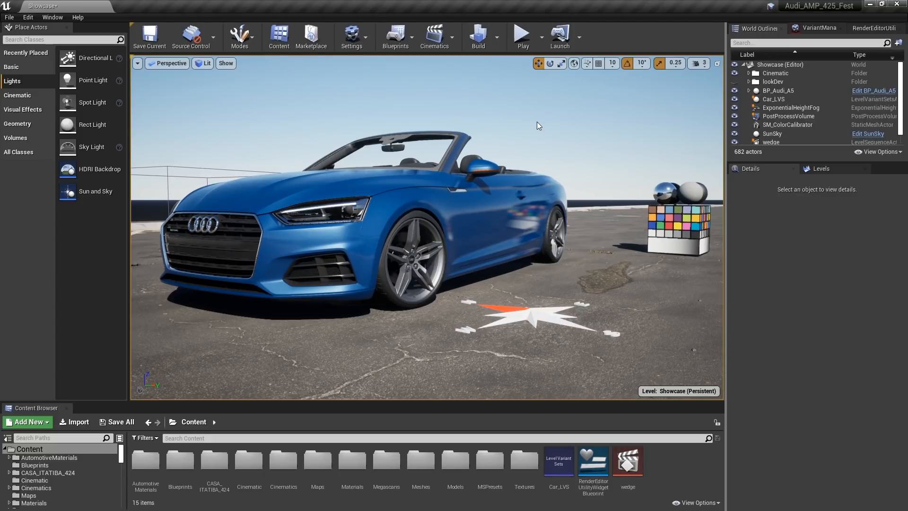
Step: Turn off the reflections denoiser with the console command r.Reflections.Denoiser 0
{"action": "key", "text": "grave"}
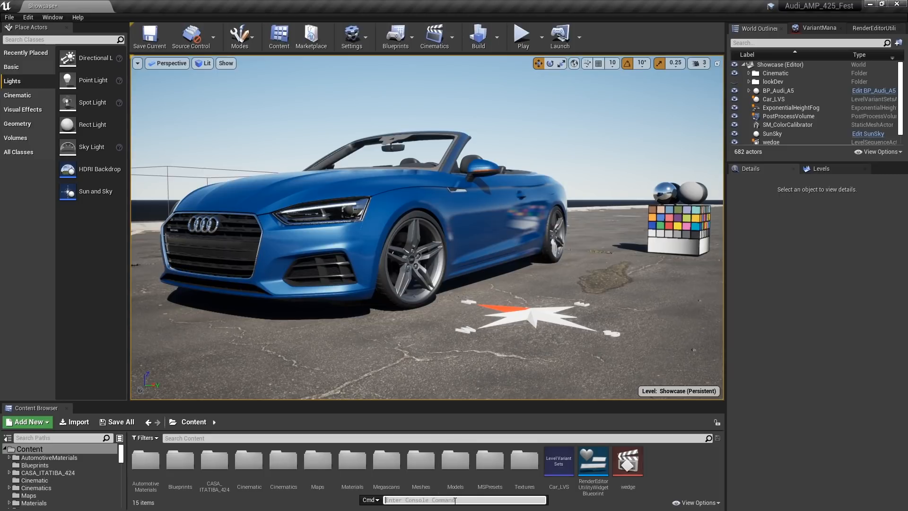
{"action": "type", "text": "denoi"}
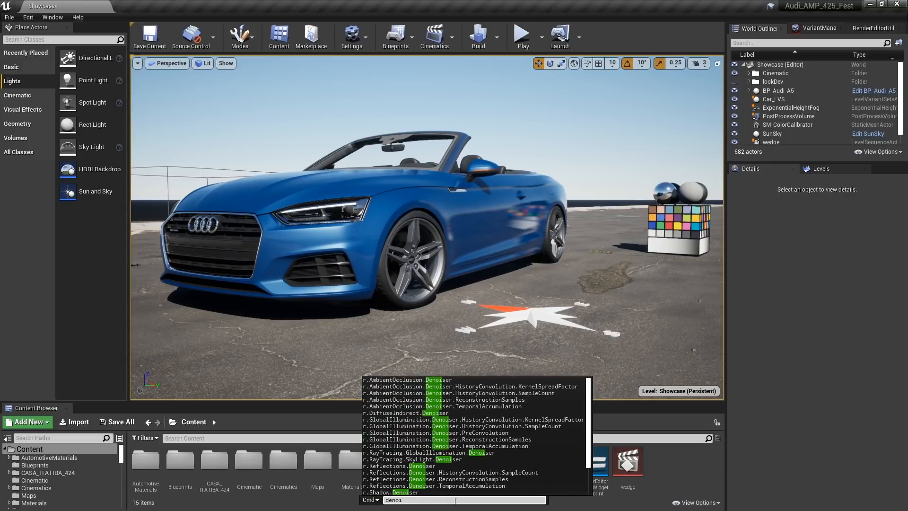
{"action": "key", "text": "Up"}
{"action": "key", "text": "Up"}
{"action": "key", "text": "Up"}
{"action": "key", "text": "Up"}
{"action": "key", "text": "Up"}
{"action": "key", "text": "Up"}
{"action": "key", "text": "Up"}
{"action": "key", "text": "Up"}
{"action": "key", "text": "Up"}
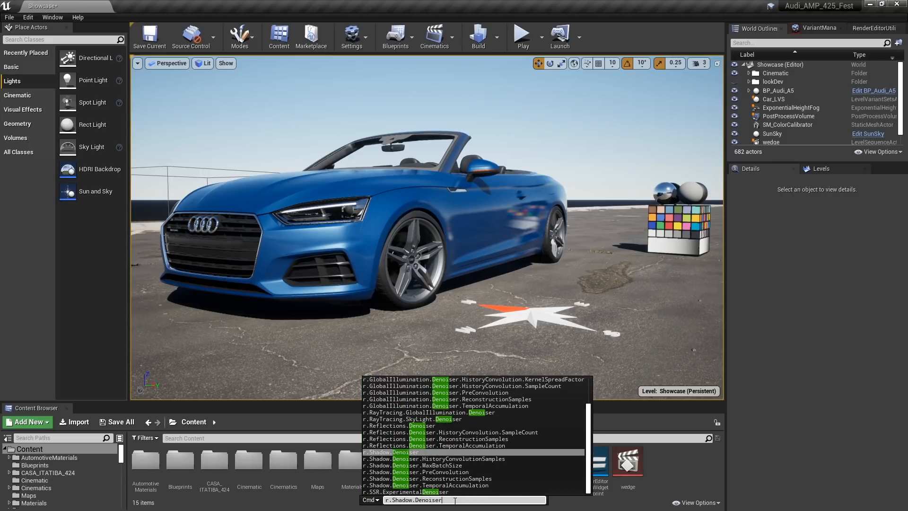
{"action": "key", "text": "Up"}
{"action": "key", "text": "Up"}
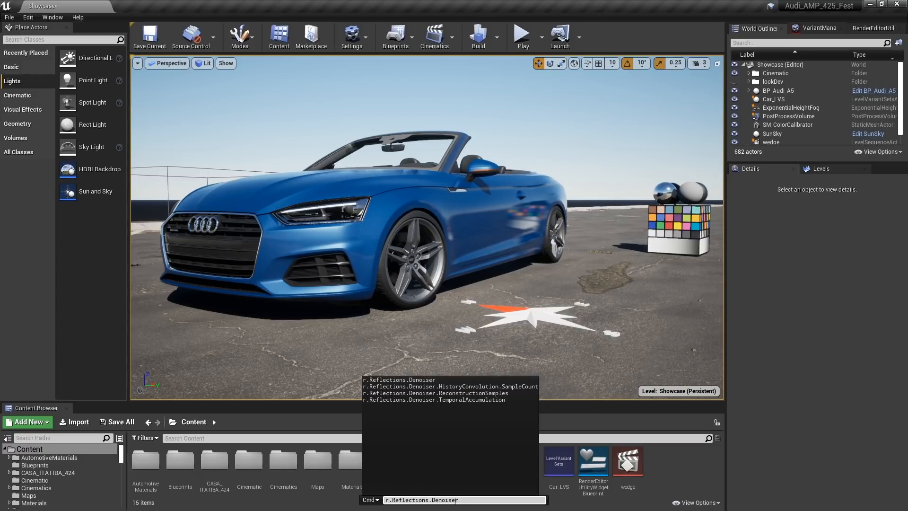
{"action": "type", "text": "0"}
{"action": "key", "text": "Return"}
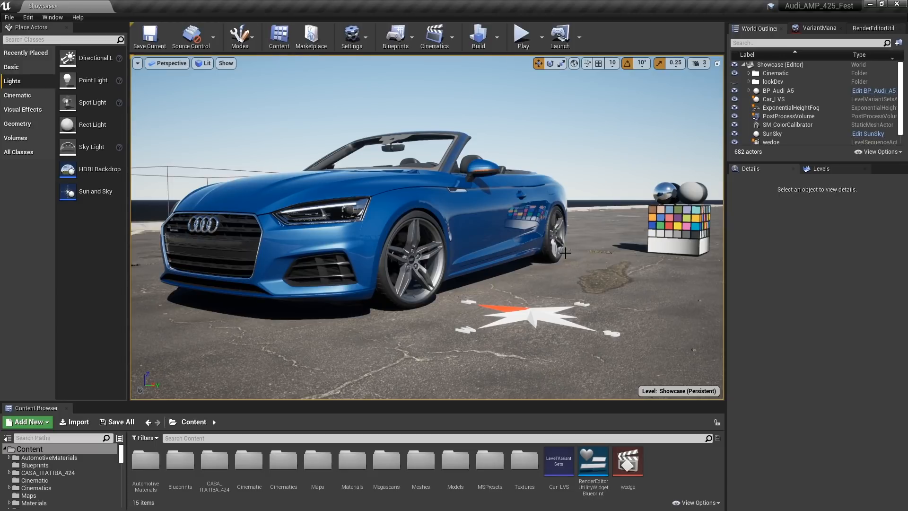
Step: Recall the reflections denoiser command from the console history and turn the denoiser on with r.Reflections.Denoiser 1
{"action": "key", "text": "grave"}
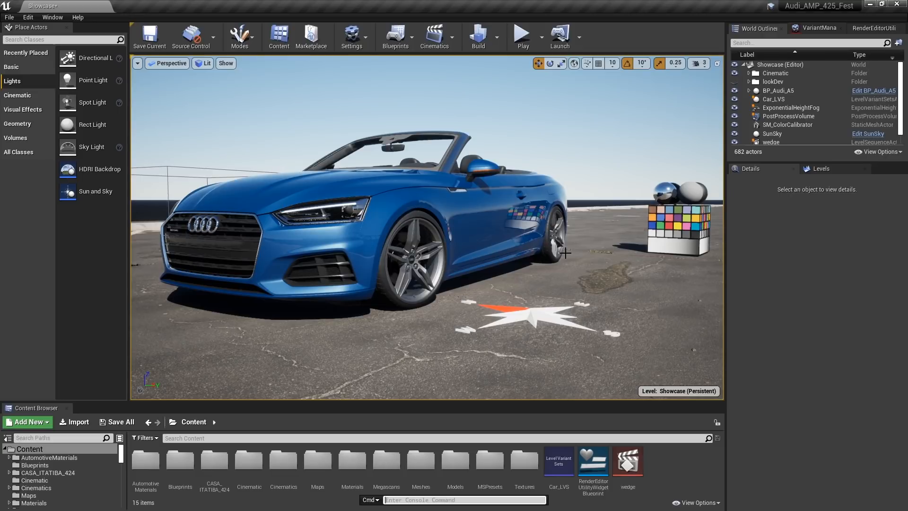
{"action": "key", "text": "Up"}
{"action": "key", "text": "Up"}
{"action": "key", "text": "Up"}
{"action": "key", "text": "Down"}
{"action": "key", "text": "Down"}
{"action": "key", "text": "Up"}
{"action": "key", "text": "Up"}
{"action": "key", "text": "Up"}
{"action": "key", "text": "Up"}
{"action": "key", "text": "Up"}
{"action": "key", "text": "Down"}
{"action": "key", "text": "Down"}
{"action": "key", "text": "Down"}
{"action": "key", "text": "Up"}
{"action": "key", "text": "Up"}
{"action": "key", "text": "Down"}
{"action": "key", "text": "Down"}
{"action": "key", "text": "Down"}
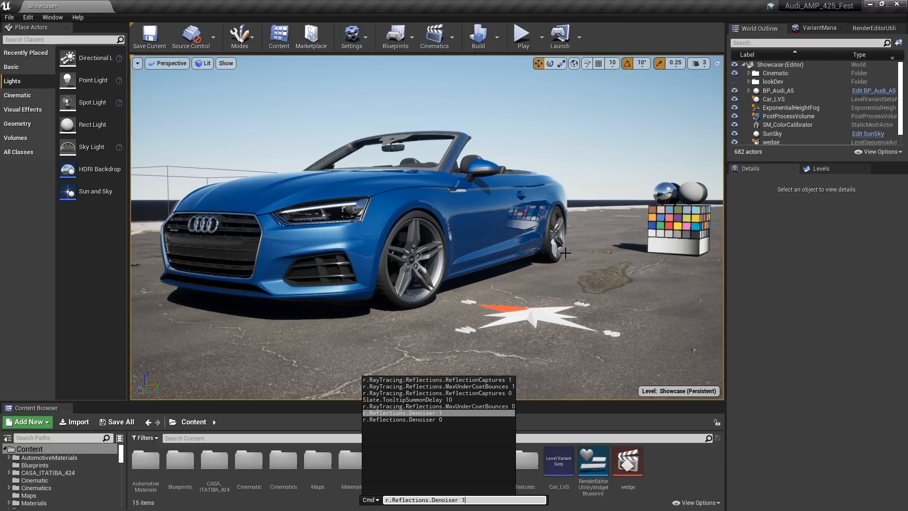
{"action": "key", "text": "Return"}
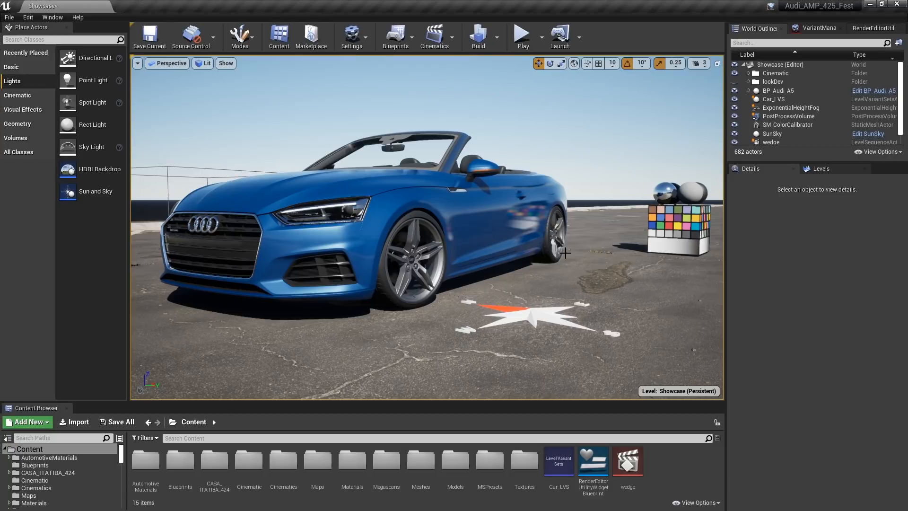
Step: Switch the reflections denoiser off again by running r.Reflections.Denoiser 0 in the console
{"action": "key", "text": "grave"}
{"action": "key", "text": "Up"}
{"action": "key", "text": "BackSpace"}
{"action": "type", "text": "0"}
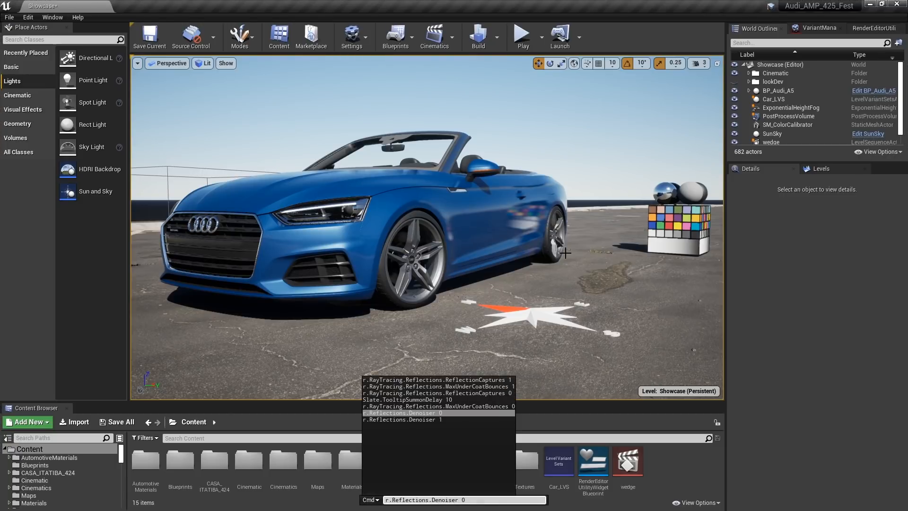
{"action": "key", "text": "Return"}
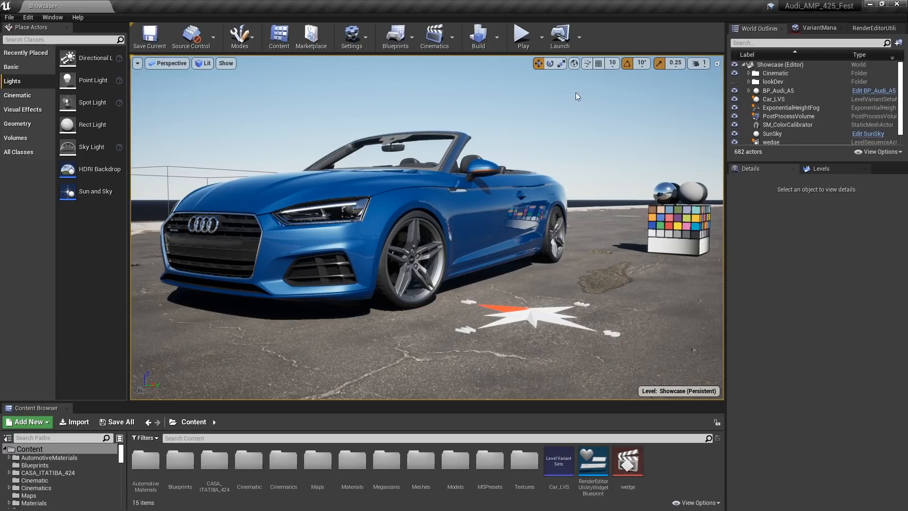
Step: Examine the car's reflections from several front angles and up close on the door, where the color calibrator is mirrored
{"action": "key", "text": "Left"}
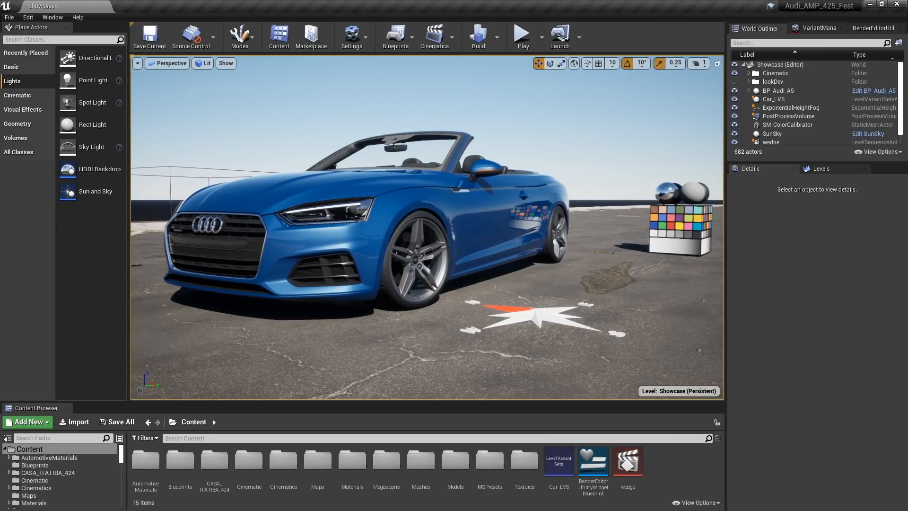
{"action": "key", "text": "Left"}
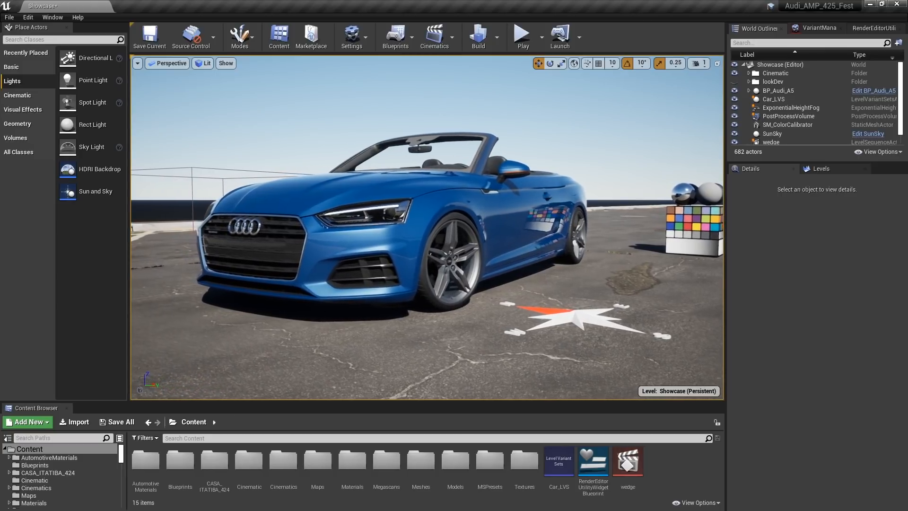
{"action": "key", "text": "Left"}
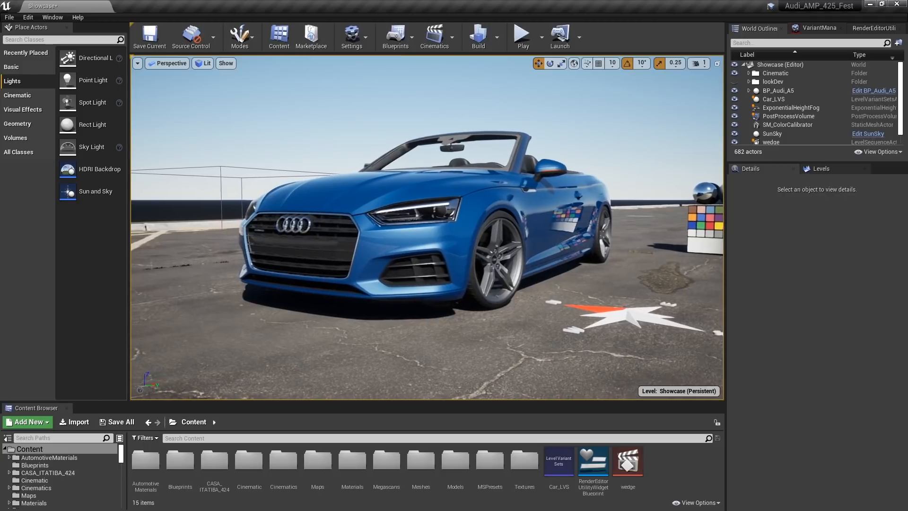
{"action": "key", "text": "a"}
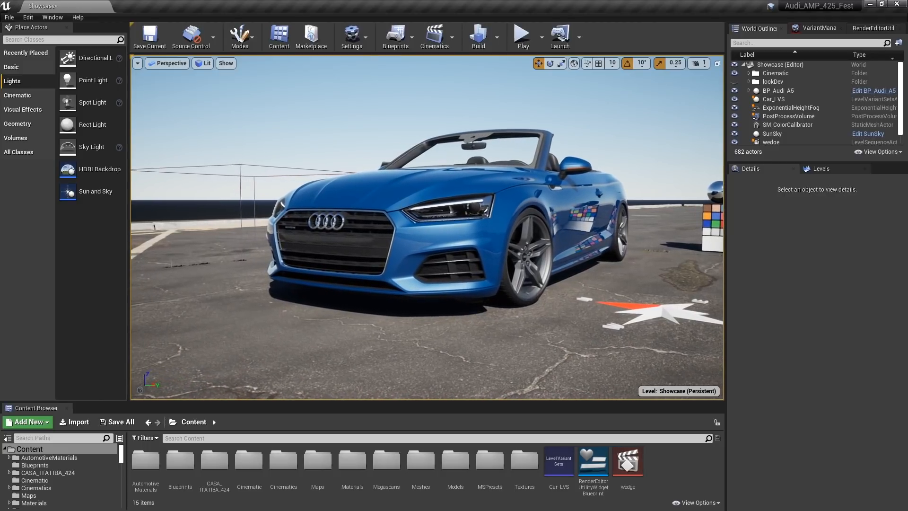
{"action": "key", "text": "Right"}
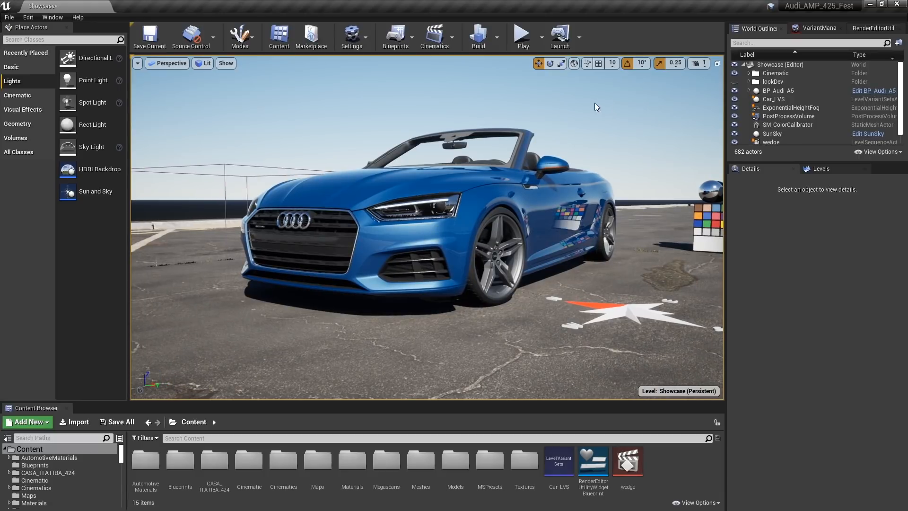
{"action": "key", "text": "1"}
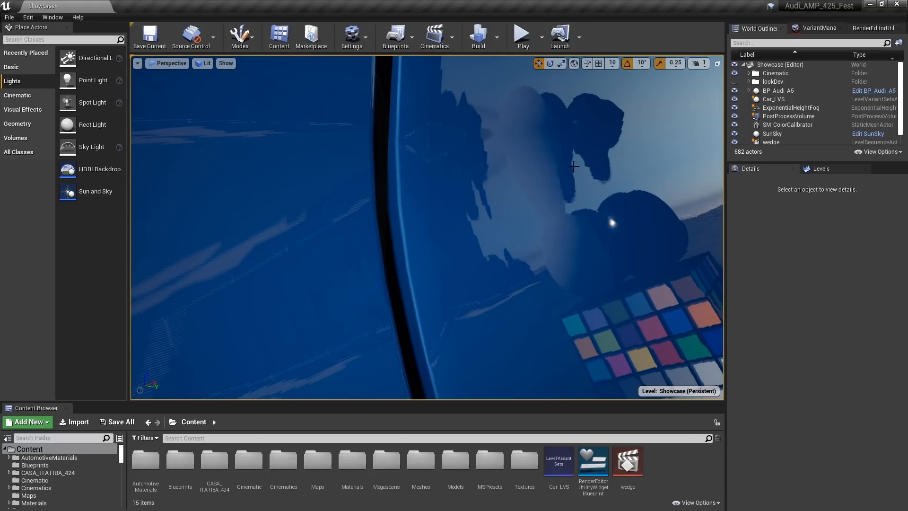
{"action": "right_click_drag", "start_coordinate": [585, 169], "coordinate": [606, 172]}
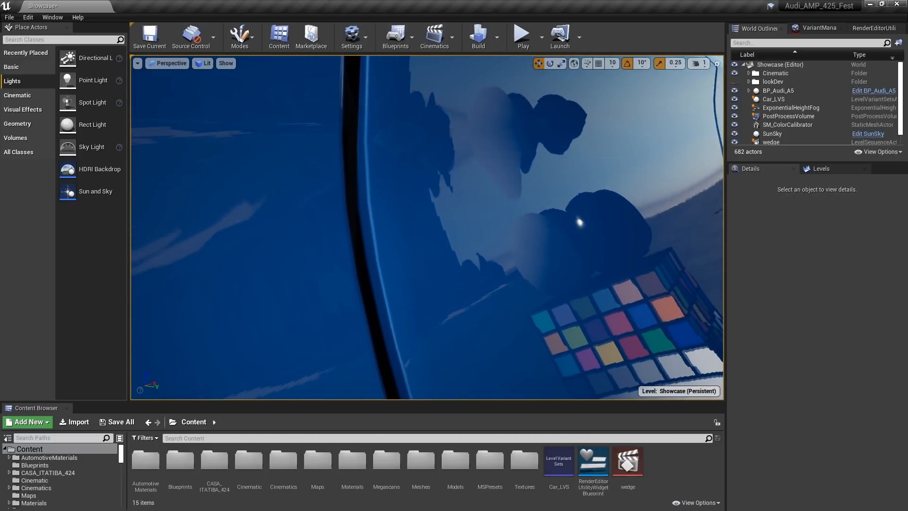
{"action": "right_click_drag", "start_coordinate": [593, 214], "coordinate": [603, 214]}
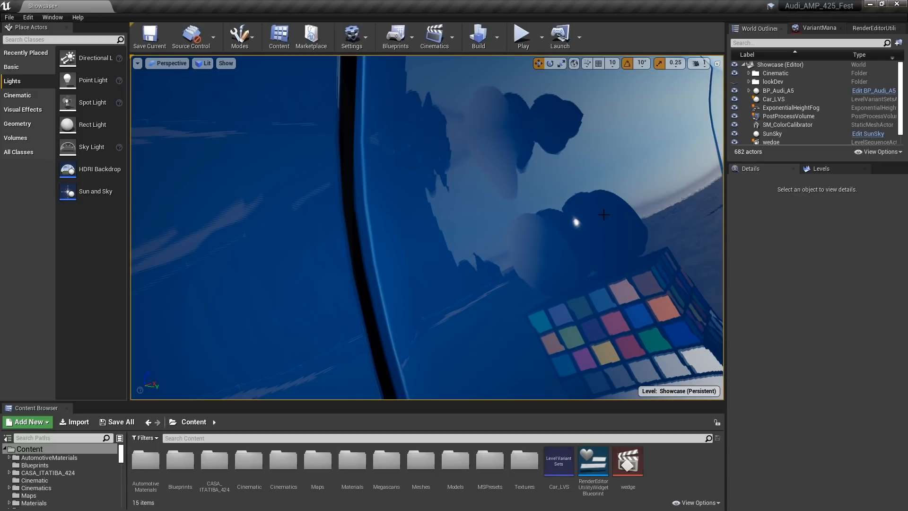
Step: Search the project settings for "buff", set the rendering GBuffer Format to High Precision Normals, and inspect the door reflection
{"action": "left_click", "coordinate": [364, 38]}
{"action": "left_click", "coordinate": [371, 74]}
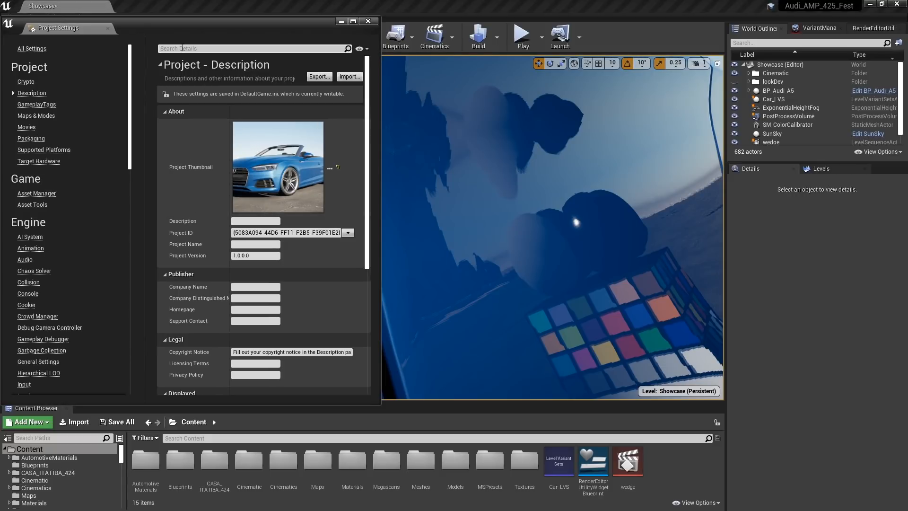
{"action": "left_click", "coordinate": [182, 48]}
{"action": "type", "text": "buff"}
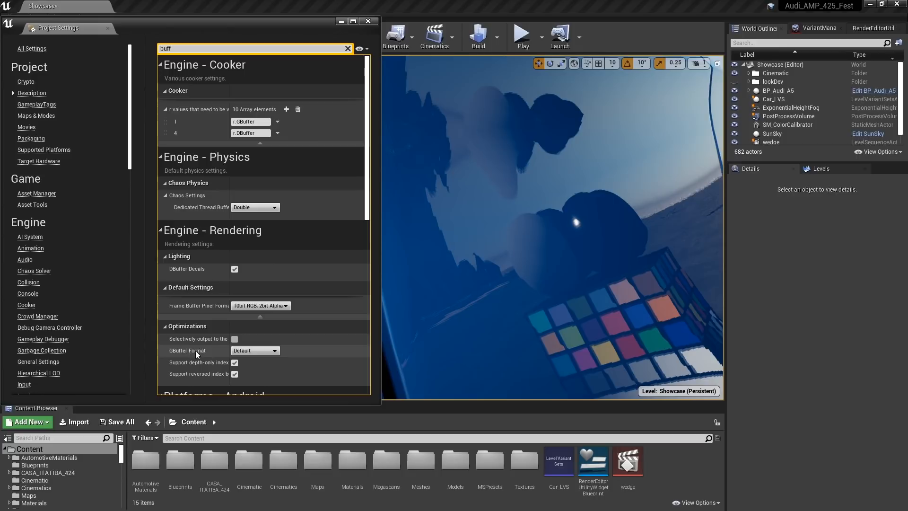
{"action": "left_click", "coordinate": [252, 350]}
{"action": "left_click", "coordinate": [274, 372]}
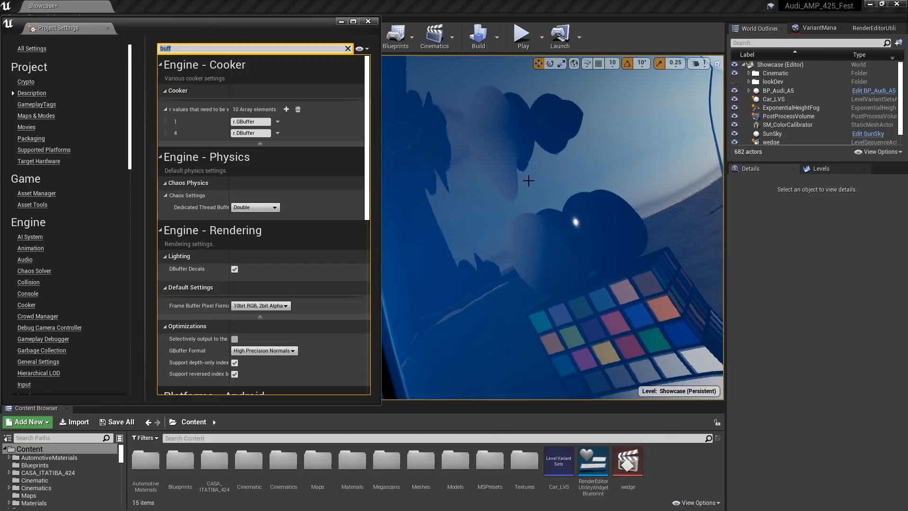
{"action": "mouse_move", "coordinate": [600, 240]}
{"action": "left_mouse_down", "text": "alt"}
{"action": "mouse_move", "coordinate": [575, 241]}
{"action": "mouse_move", "coordinate": [586, 239]}
{"action": "left_mouse_up", "text": "alt"}
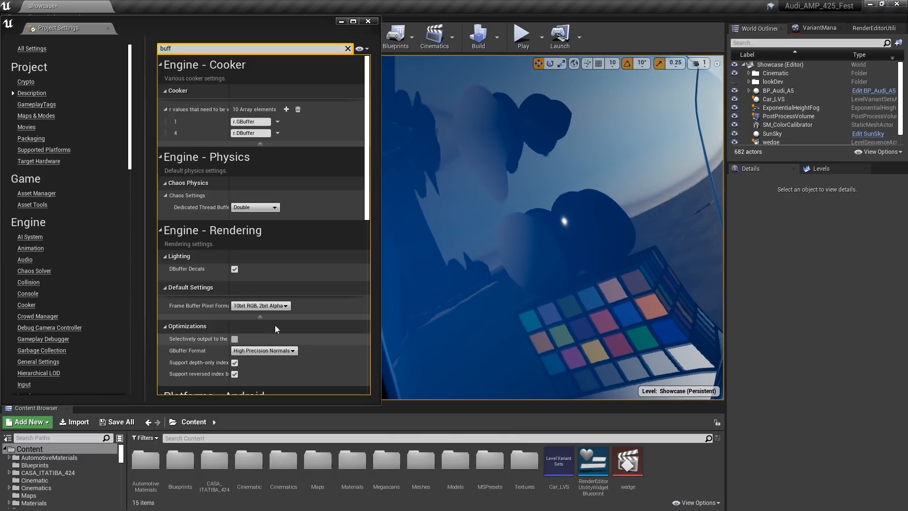
Step: Switch the GBuffer Format back to Default and compare the door reflection
{"action": "left_click", "coordinate": [260, 351]}
{"action": "left_click", "coordinate": [251, 364]}
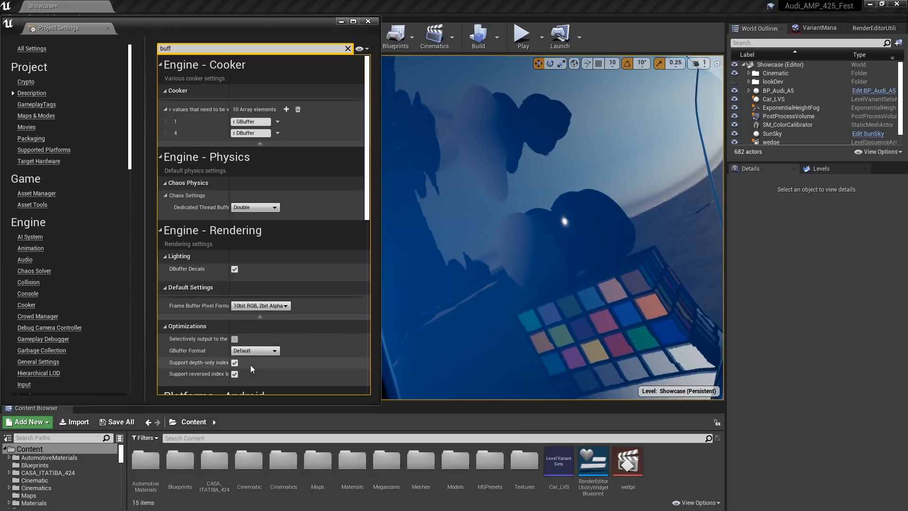
{"action": "left_click_drag", "start_coordinate": [549, 174], "coordinate": [545, 174], "text": "alt"}
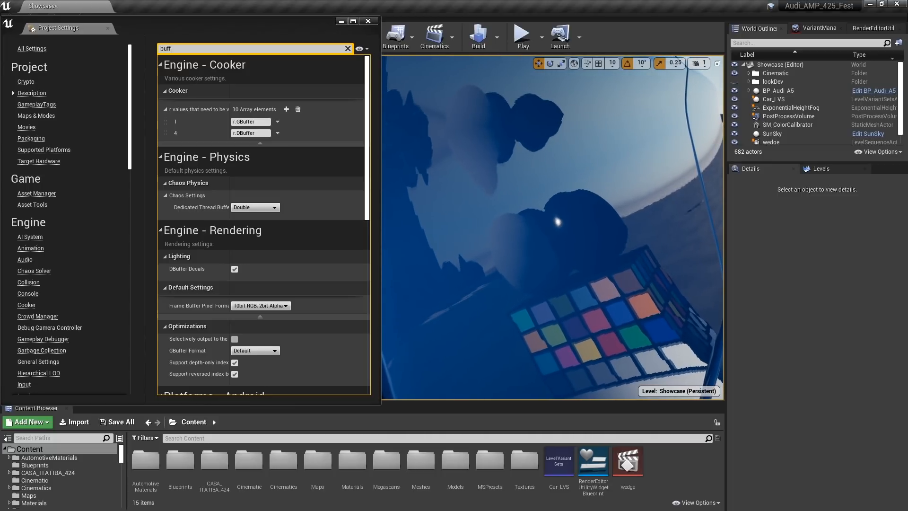
Step: Set the GBuffer Format to High Precision Normals again, check the door reflection, and close the project settings
{"action": "left_click", "coordinate": [254, 352]}
{"action": "left_click", "coordinate": [259, 371]}
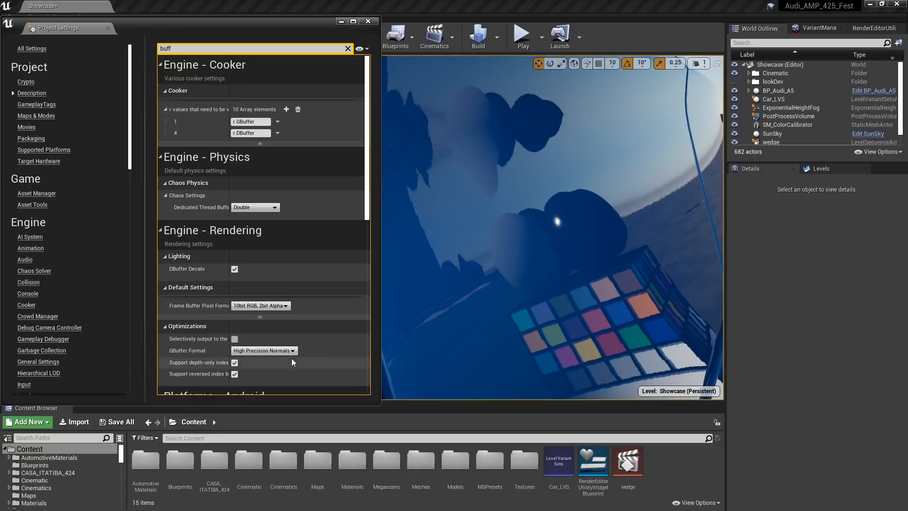
{"action": "left_click_drag", "start_coordinate": [541, 192], "coordinate": [549, 194], "text": "alt"}
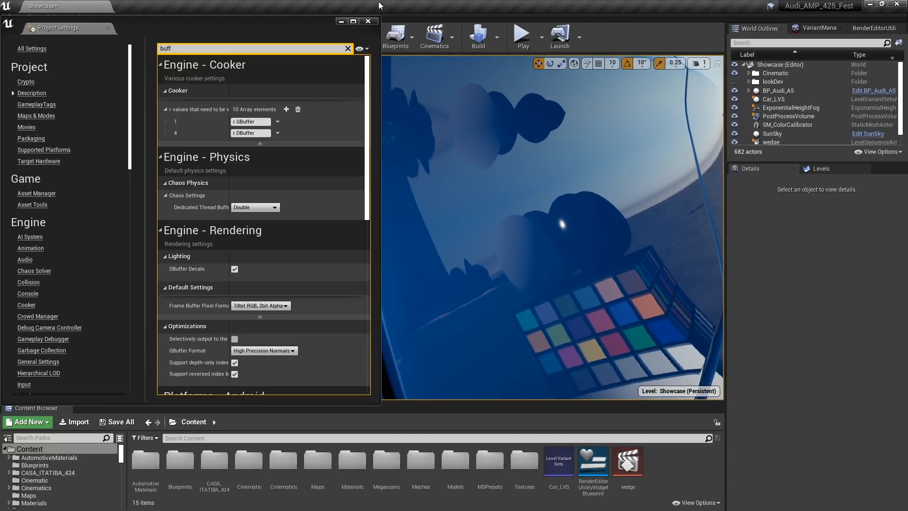
{"action": "left_click", "coordinate": [367, 24]}
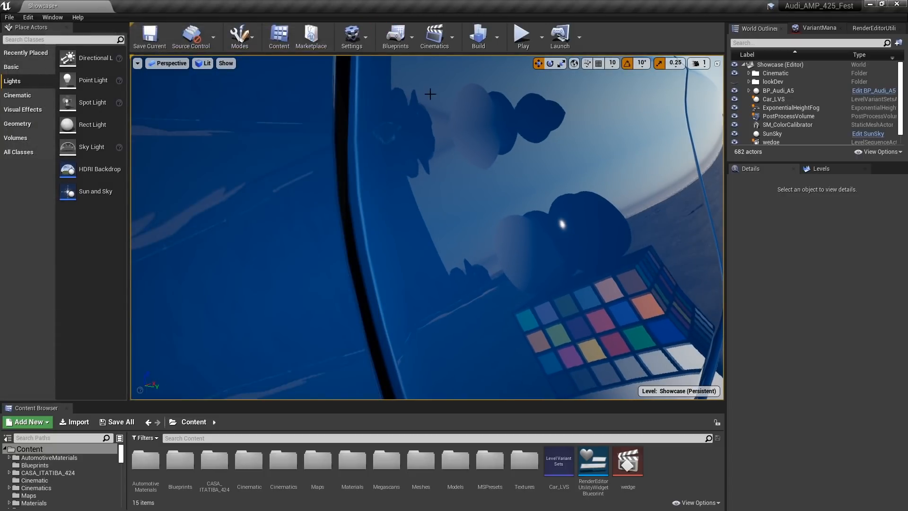
Step: Select the SM_ExternalDoor1 component of the BP_Audi_A5 car and open its static mesh for editing
{"action": "key", "text": "1"}
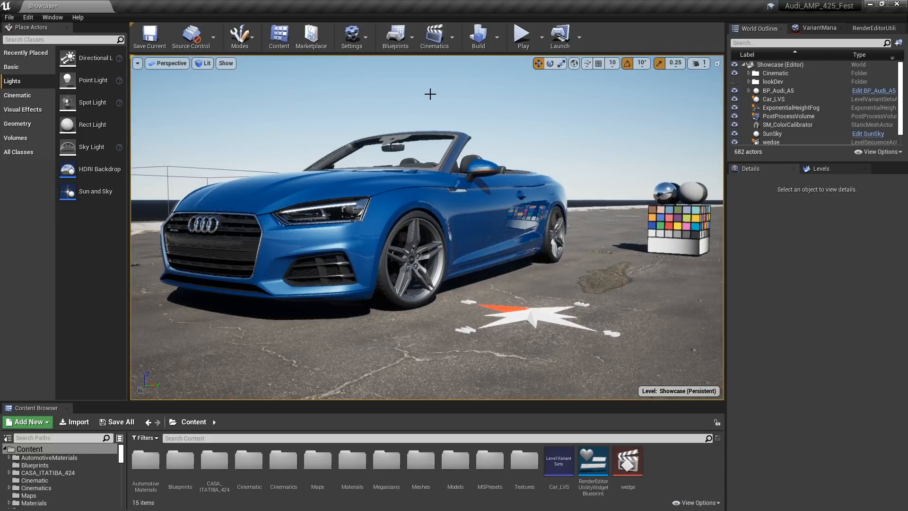
{"action": "middle_click_drag", "start_coordinate": [626, 106], "coordinate": [577, 109]}
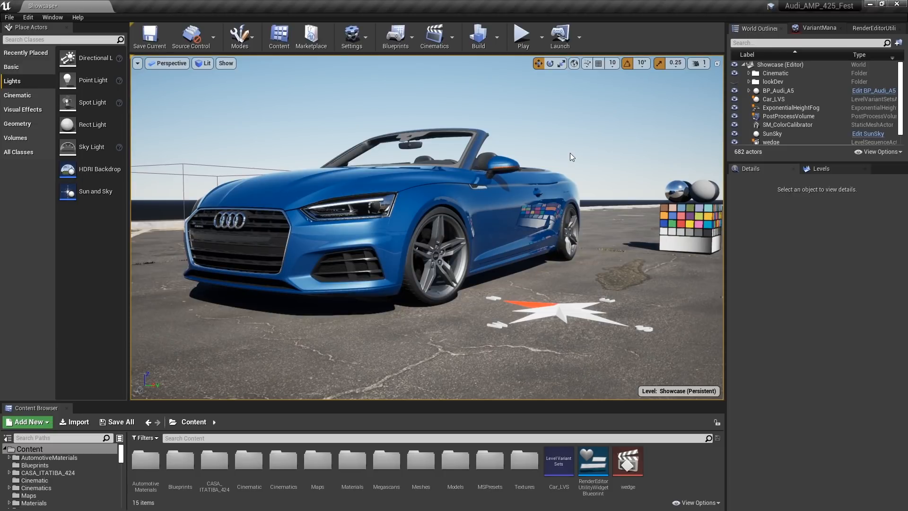
{"action": "left_click", "coordinate": [512, 213]}
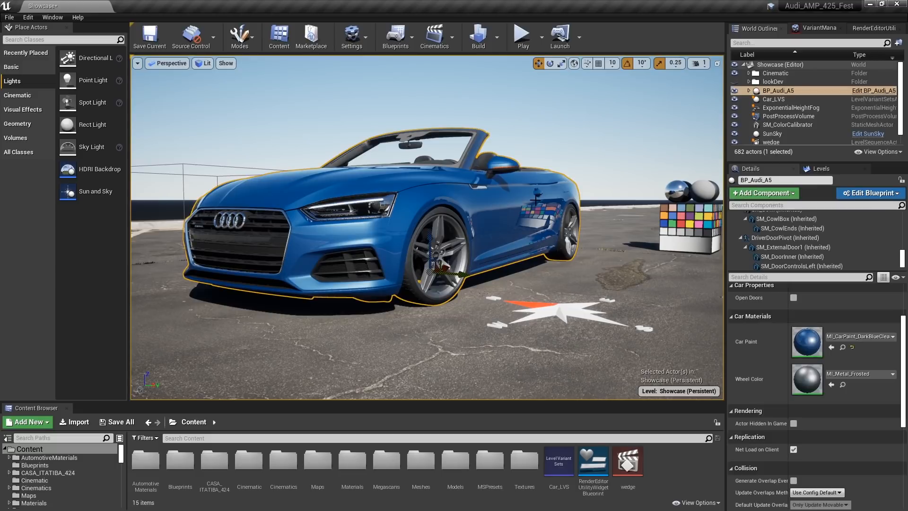
{"action": "left_click", "coordinate": [784, 246]}
{"action": "double_click", "coordinate": [806, 321]}
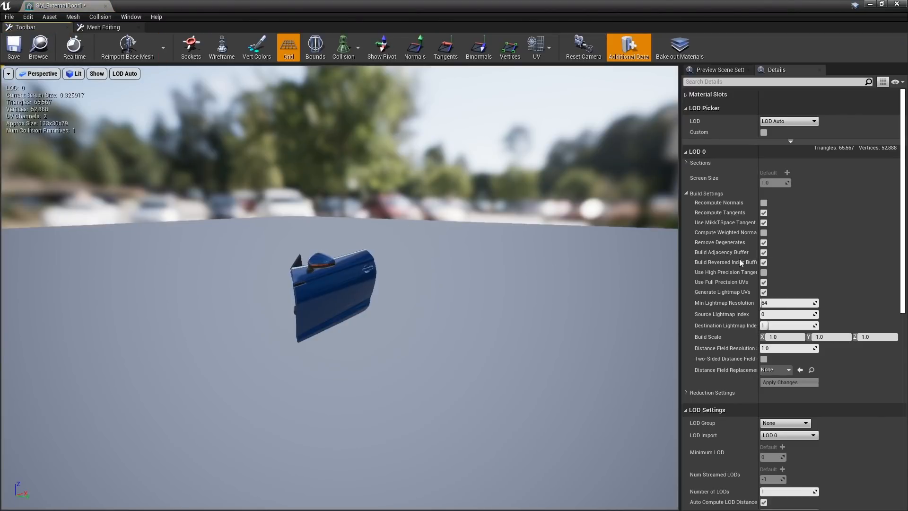
Step: Enable Use High Precision Tangent Basis in the door mesh's build settings, apply the changes, and deselect the car in the level
{"action": "left_click_drag", "start_coordinate": [757, 195], "coordinate": [786, 195]}
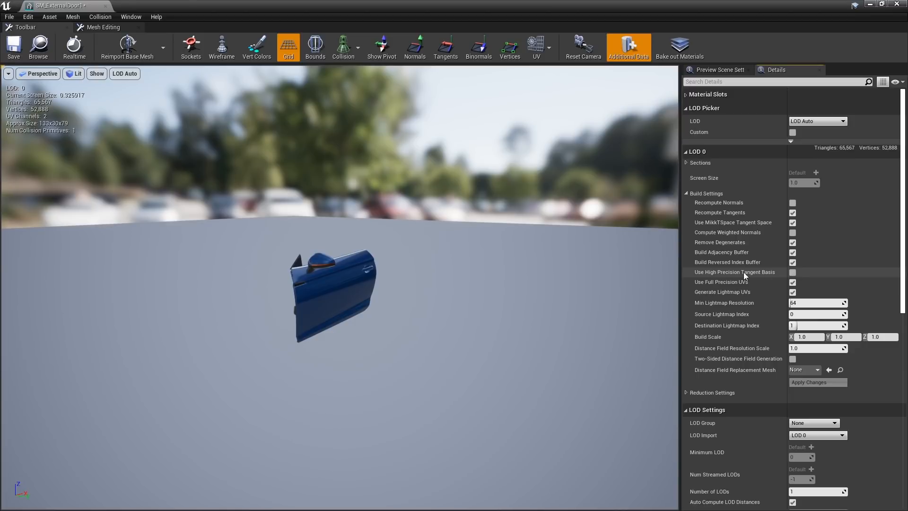
{"action": "left_click", "coordinate": [793, 273]}
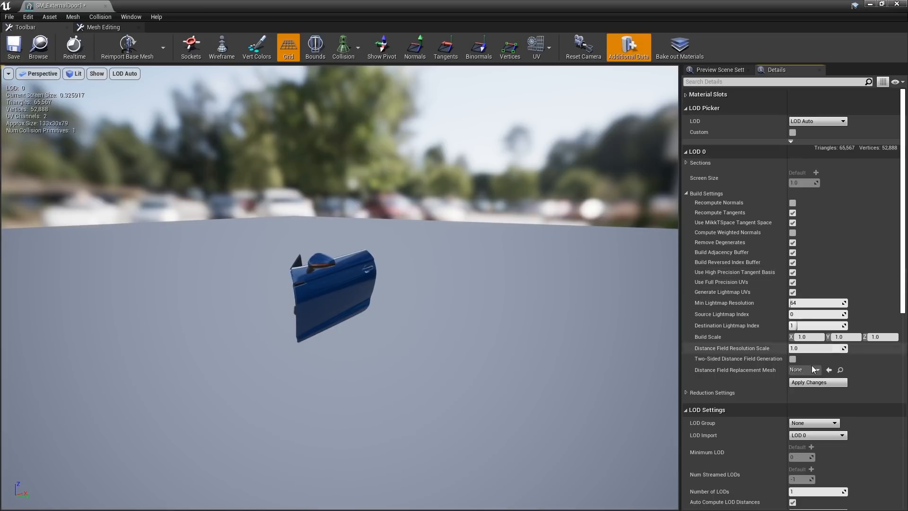
{"action": "left_click", "coordinate": [809, 384]}
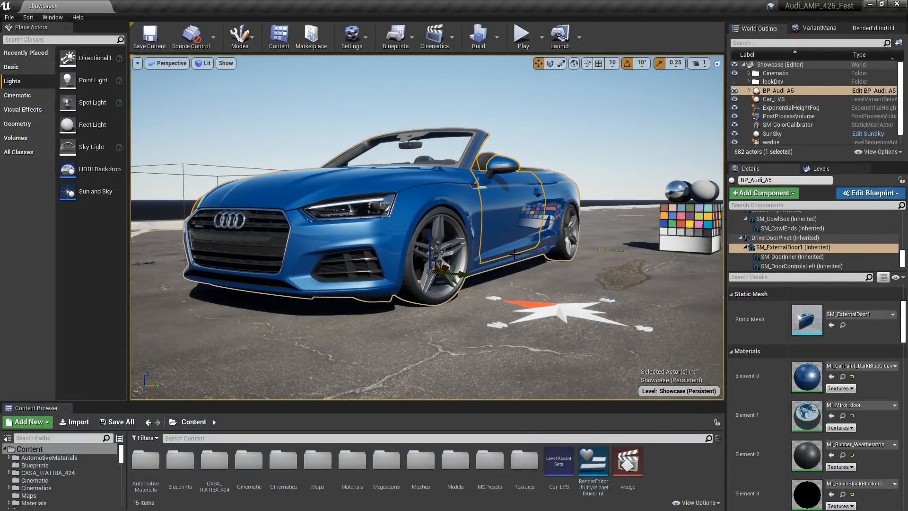
{"action": "key", "text": "Escape"}
{"action": "left_click_drag", "start_coordinate": [490, 288], "coordinate": [494, 289], "text": "alt"}
{"action": "mouse_move", "coordinate": [494, 288]}
{"action": "middle_mouse_down"}
{"action": "mouse_move", "coordinate": [583, 289]}
{"action": "mouse_move", "coordinate": [486, 299]}
{"action": "mouse_move", "coordinate": [525, 298]}
{"action": "mouse_move", "coordinate": [495, 290]}
{"action": "middle_mouse_up"}
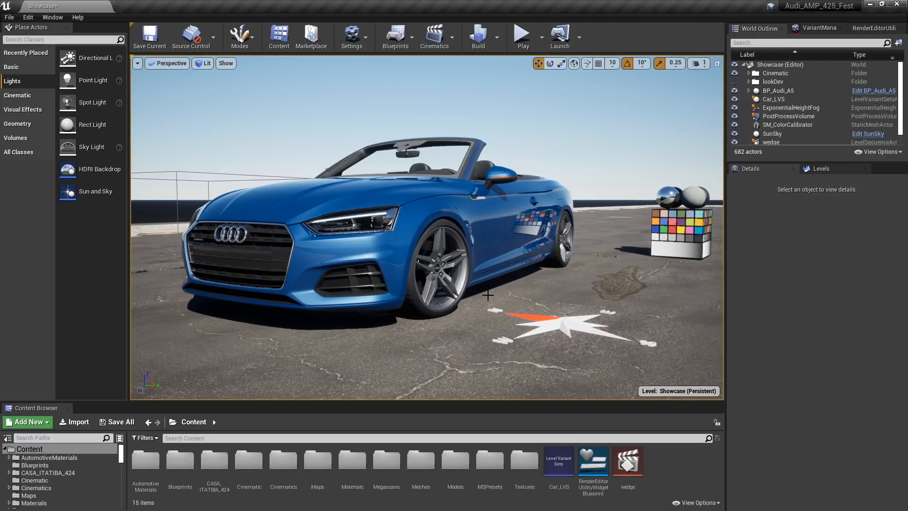
{"action": "right_click_drag", "start_coordinate": [487, 295], "coordinate": [473, 294]}
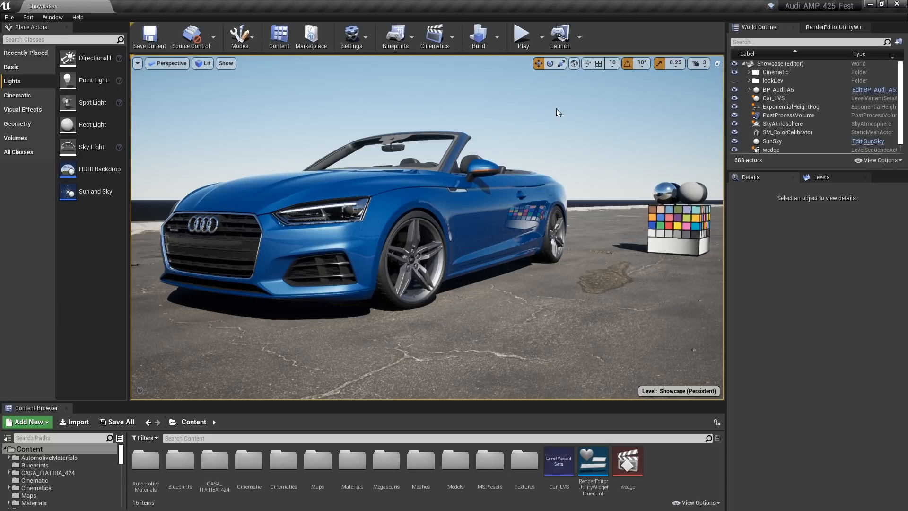
Step: Override Max. Bounces in the PostProcessVolume's Ray Tracing Reflections settings and set it to 3
{"action": "left_click", "coordinate": [779, 115]}
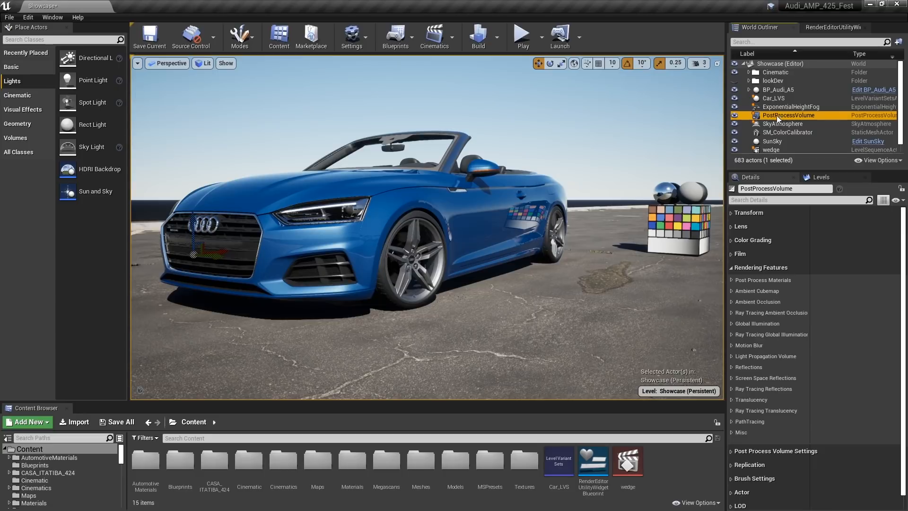
{"action": "left_click", "coordinate": [731, 389]}
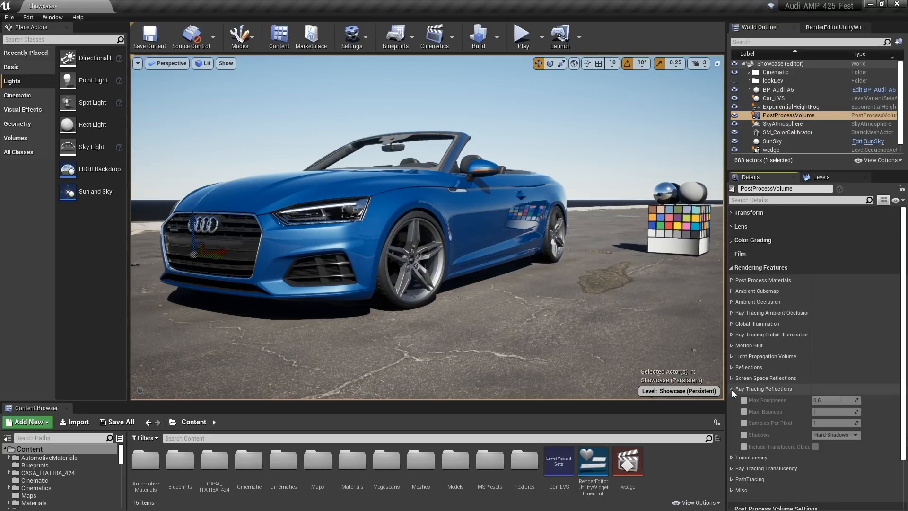
{"action": "left_click", "coordinate": [744, 412]}
{"action": "left_click", "coordinate": [832, 412]}
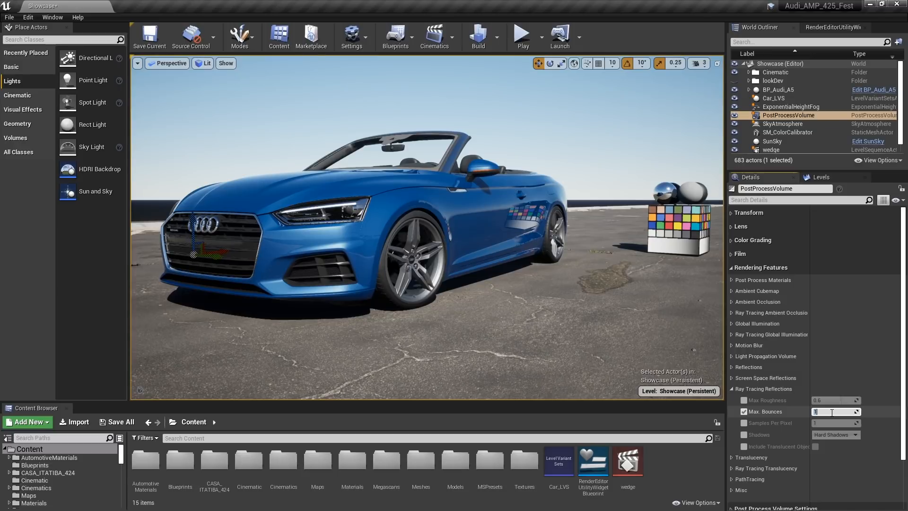
{"action": "type", "text": "3"}
{"action": "key", "text": "Return"}
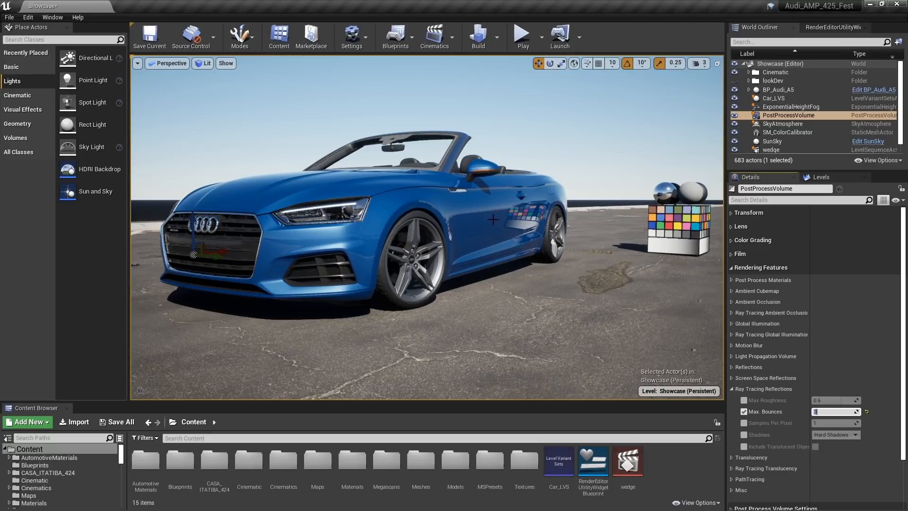
Step: Run the console command r.RayTracing.Reflections.ReflectionCaptures 1
{"action": "left_click", "coordinate": [543, 417]}
{"action": "key", "text": "grave"}
{"action": "key", "text": "Up"}
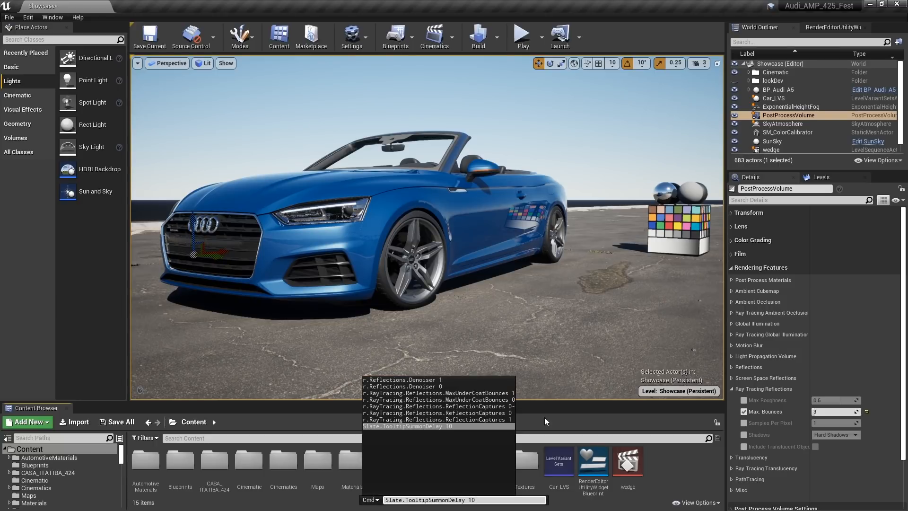
{"action": "key", "text": "Up"}
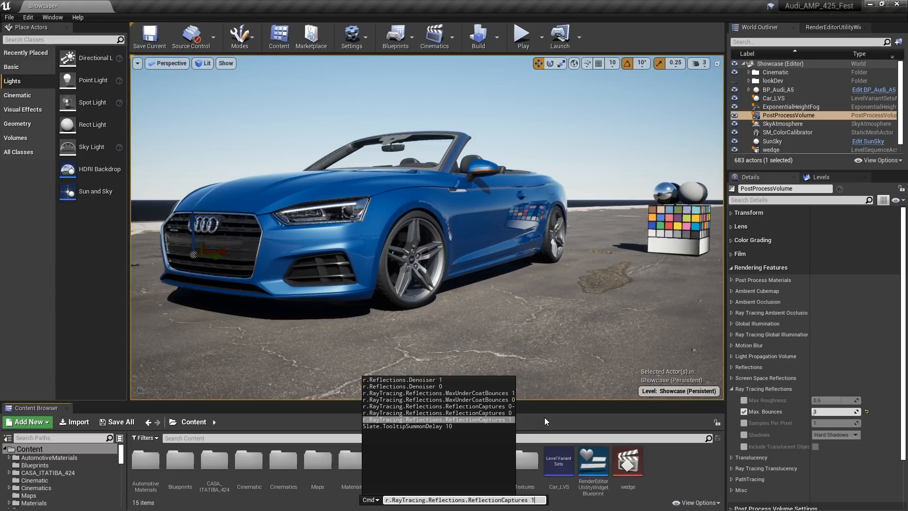
{"action": "key", "text": "Return"}
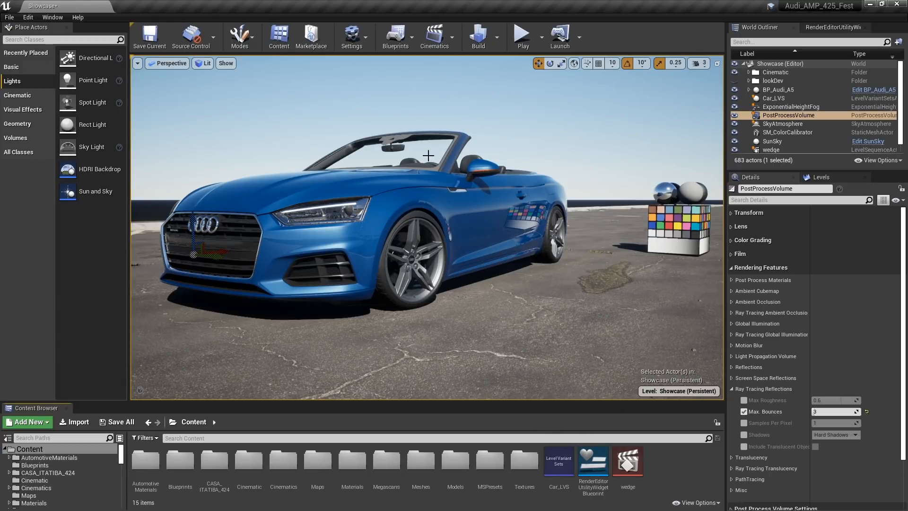
Step: Override the Translucency Type in the PostProcessVolume's Rendering Features and set it to Ray Tracing
{"action": "left_click", "coordinate": [732, 458]}
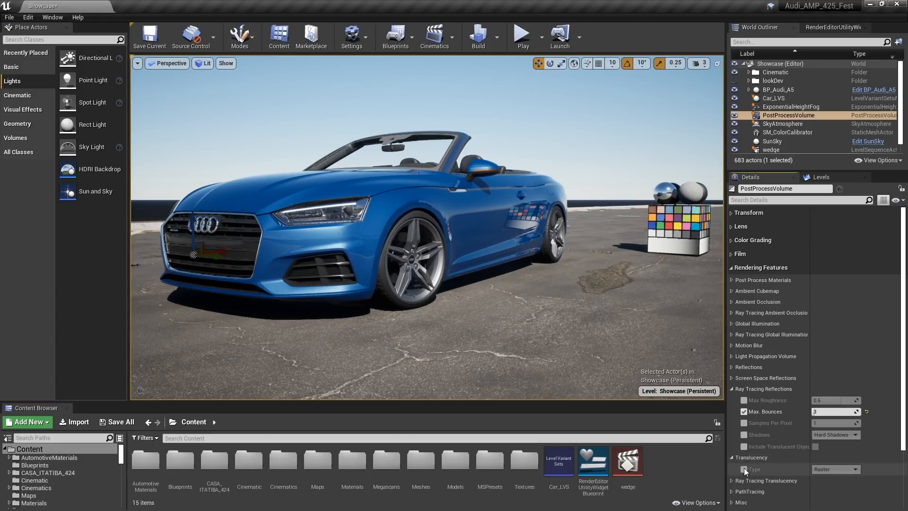
{"action": "left_click", "coordinate": [744, 469]}
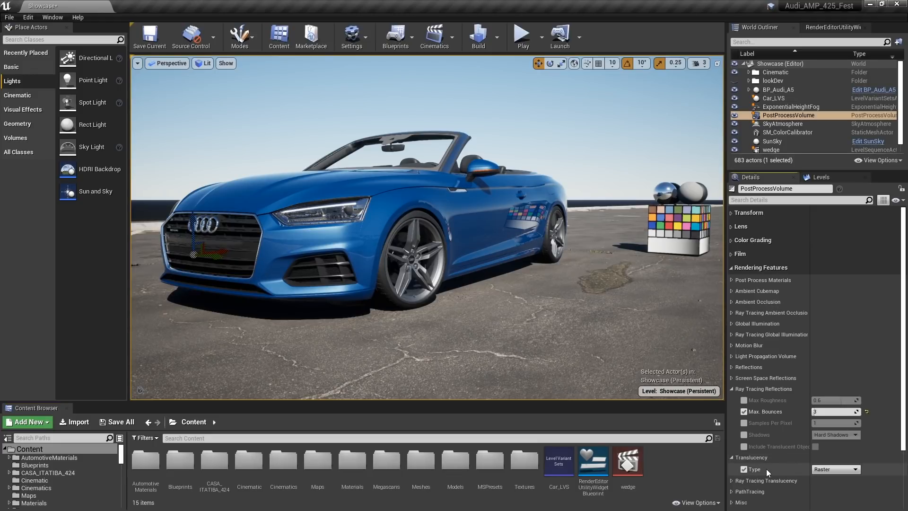
{"action": "left_click", "coordinate": [829, 469]}
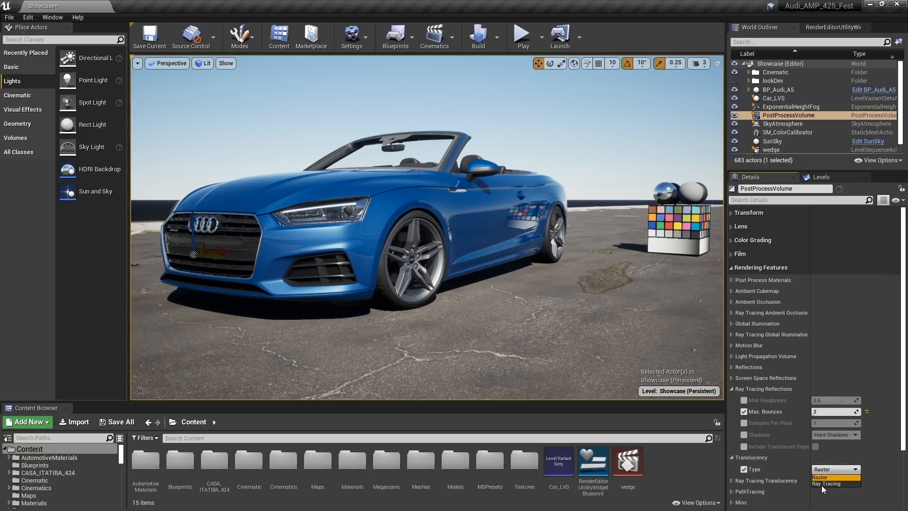
{"action": "left_click", "coordinate": [821, 483]}
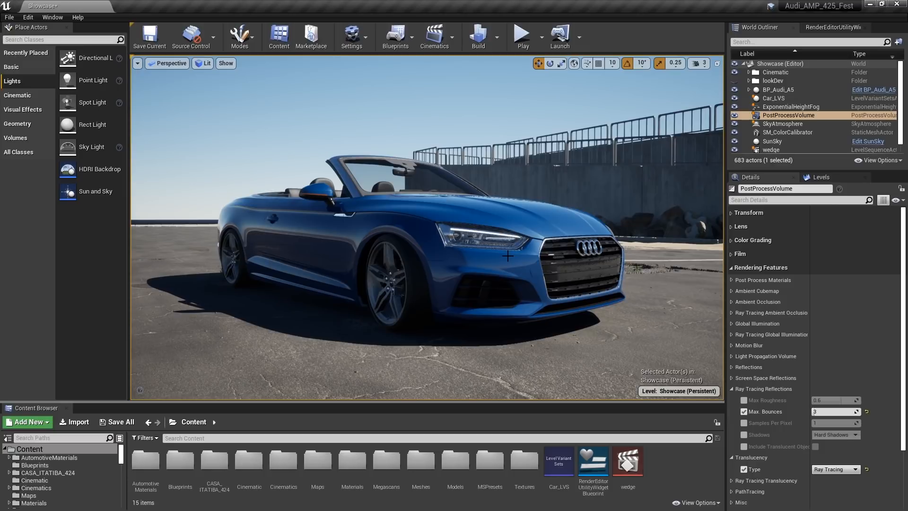
Step: Hide the Basic_Lighting level and make HDRI_Demo the current level
{"action": "left_click", "coordinate": [821, 178]}
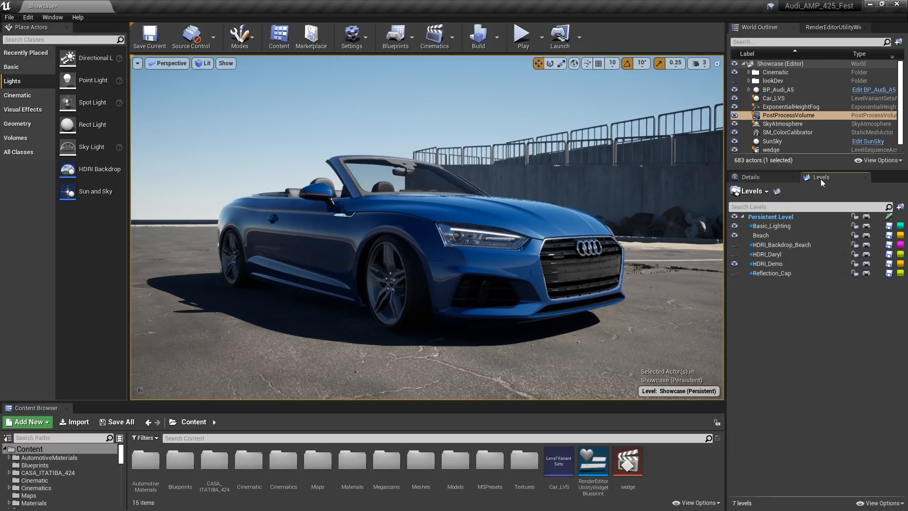
{"action": "left_click", "coordinate": [734, 226]}
{"action": "double_click", "coordinate": [773, 265]}
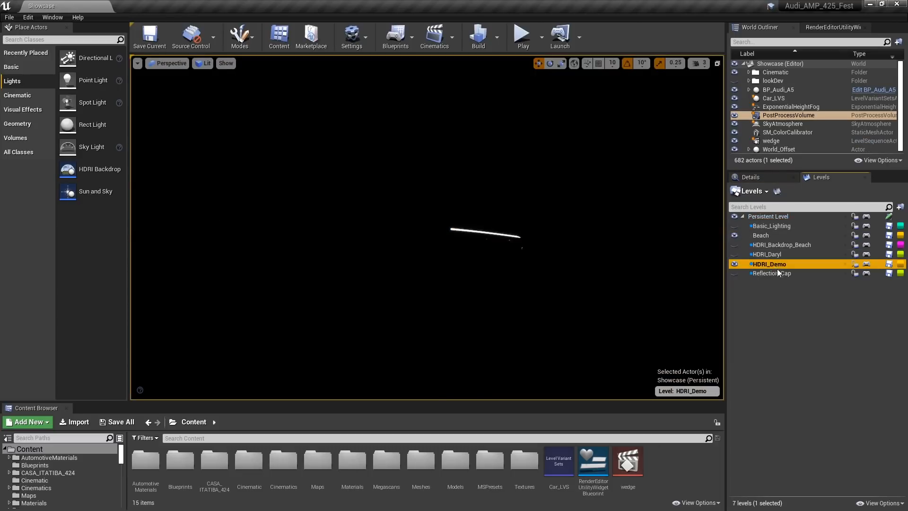
Step: Place an HDRI Backdrop beside the car and lower it to about Z -10, below the pavement surface
{"action": "left_click_drag", "start_coordinate": [91, 171], "coordinate": [399, 267]}
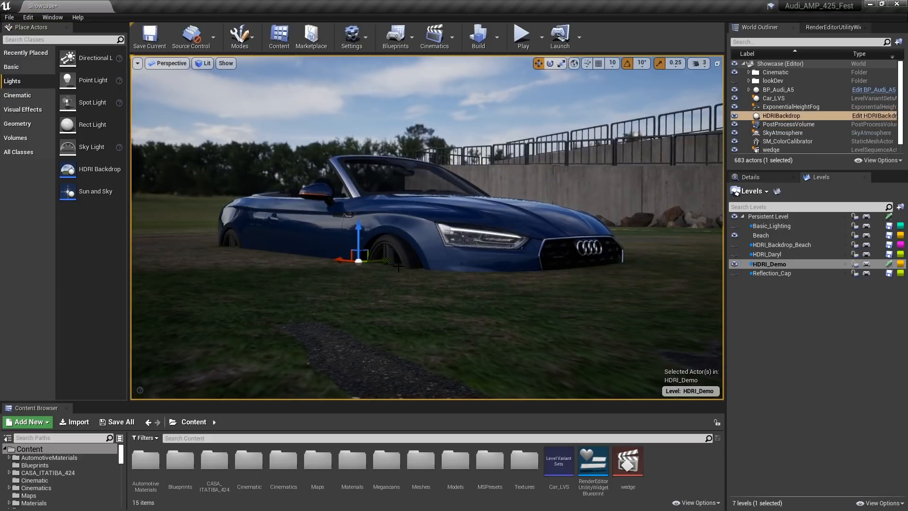
{"action": "left_click_drag", "start_coordinate": [358, 226], "coordinate": [353, 306]}
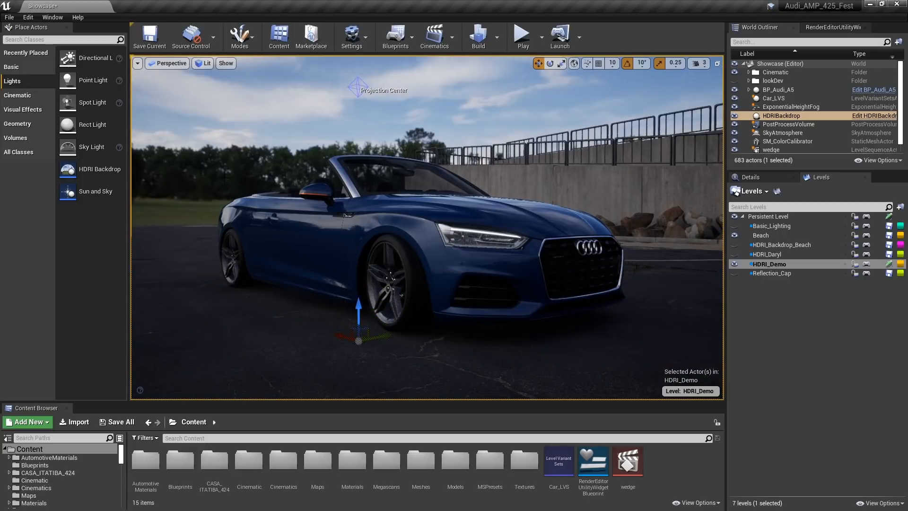
Step: Set the viewport's EV100 exposure to -0.5
{"action": "left_click", "coordinate": [207, 63]}
{"action": "left_click", "coordinate": [258, 272]}
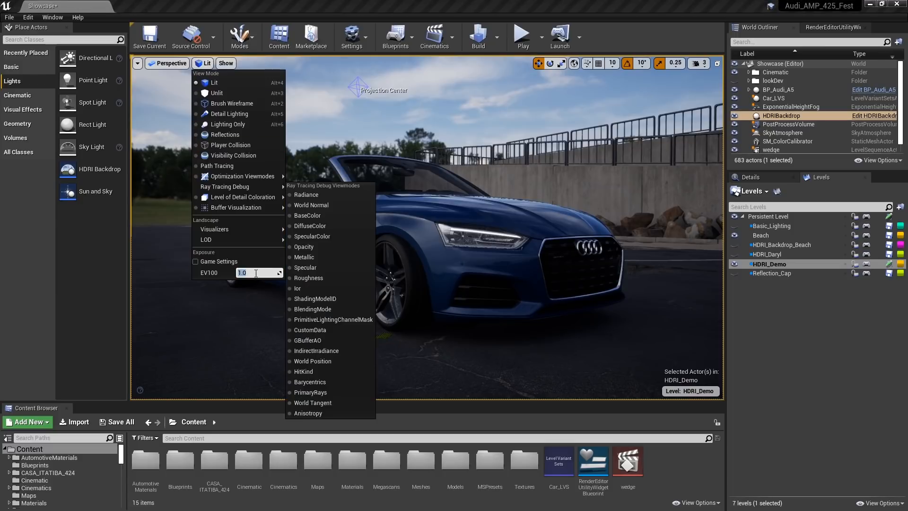
{"action": "type", "text": "-.5"}
{"action": "key", "text": "Return"}
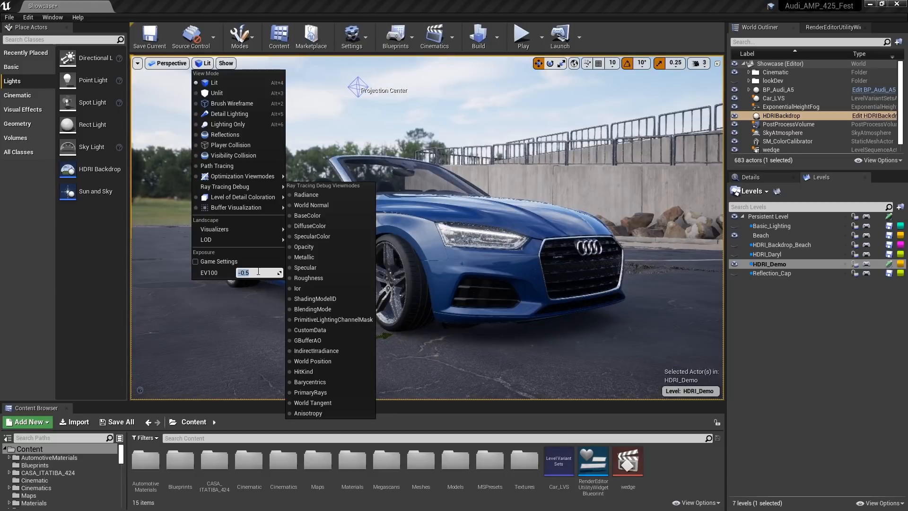
{"action": "left_click", "coordinate": [439, 127]}
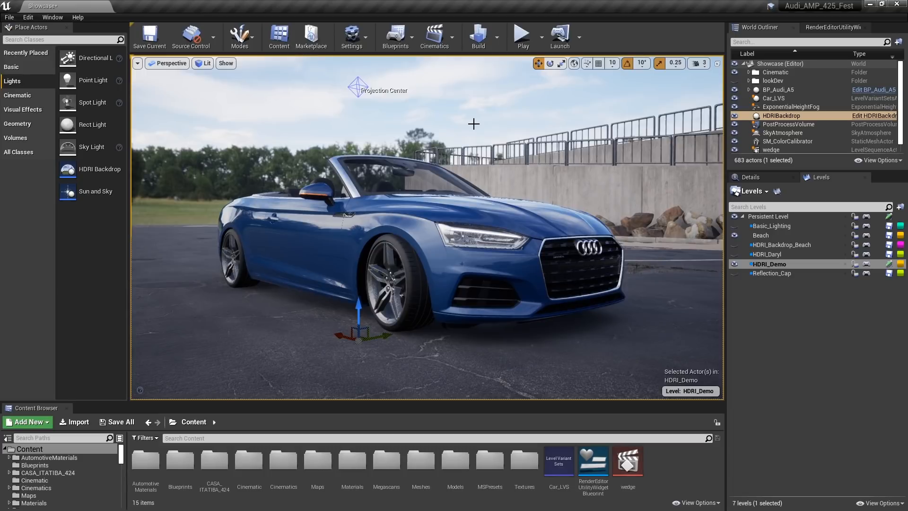
Step: Change the HDRIBackdrop's cubemap to circus_maximus_2_4k
{"action": "left_click", "coordinate": [765, 178]}
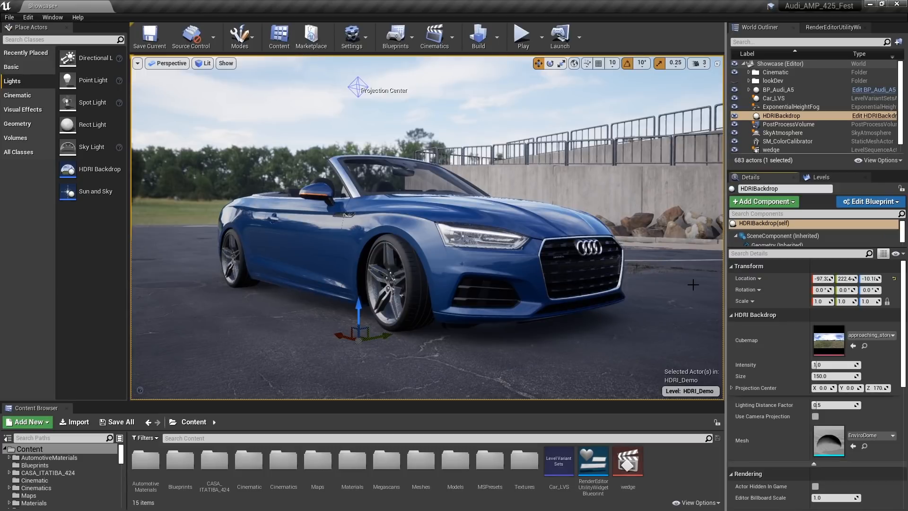
{"action": "left_click", "coordinate": [884, 335]}
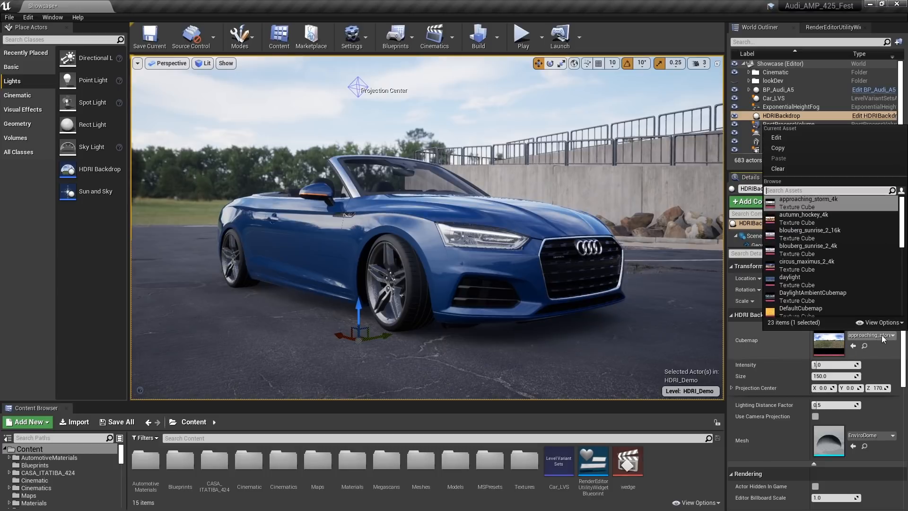
{"action": "left_click", "coordinate": [792, 266]}
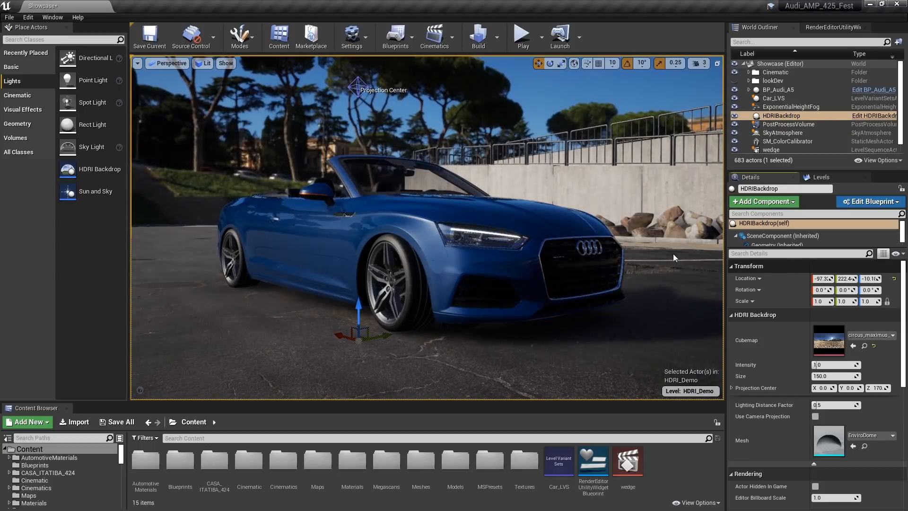
Step: Set the viewport's EV100 exposure to -1.2
{"action": "left_click", "coordinate": [204, 63]}
{"action": "left_click", "coordinate": [244, 272]}
{"action": "type", "text": "-1"}
{"action": "type", "text": ".5"}
{"action": "key", "text": "Return"}
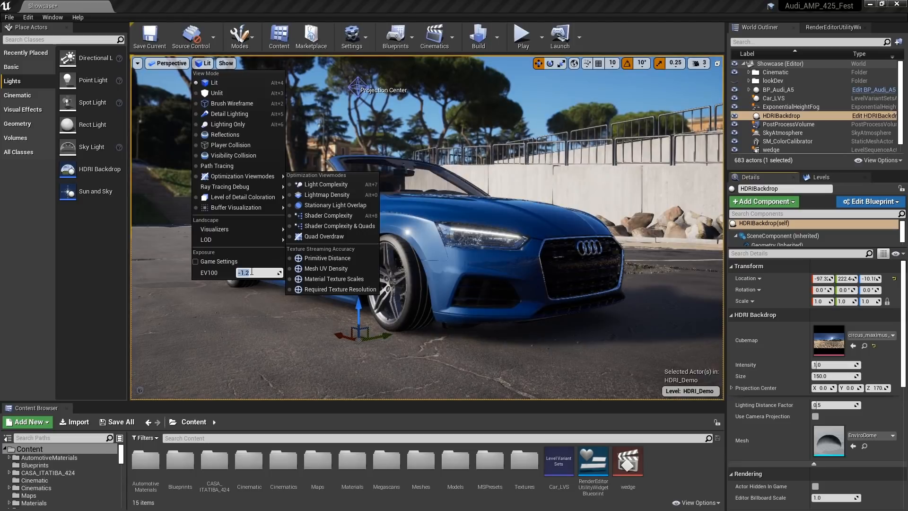
Step: Frame the car's shadow on the ground and show it in the Lighting Only view mode
{"action": "right_click_drag", "start_coordinate": [542, 211], "coordinate": [366, 196]}
{"action": "left_click", "coordinate": [202, 66]}
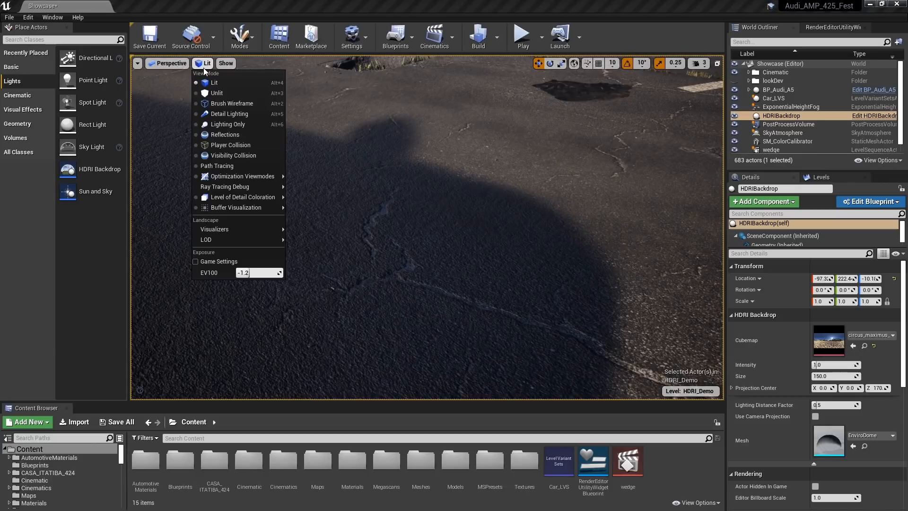
{"action": "left_click", "coordinate": [232, 125]}
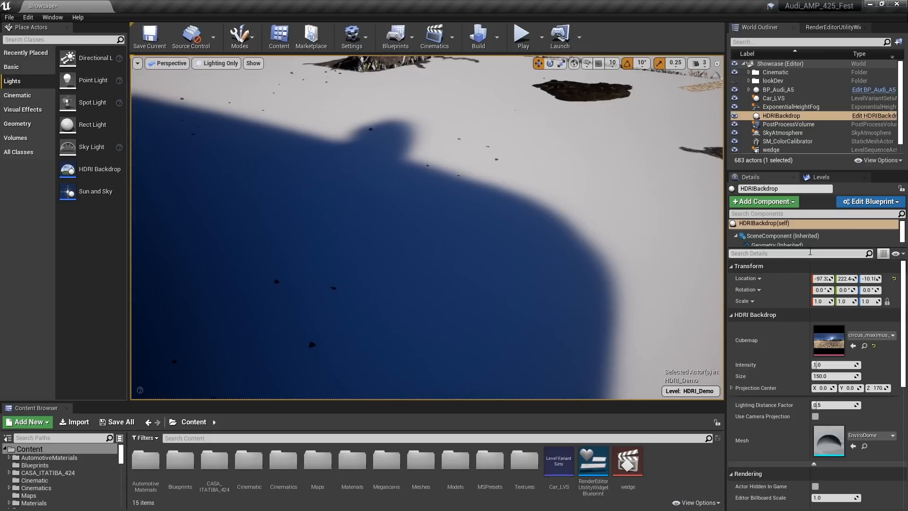
Step: Select the HDRIBackdrop's Skylight component and set its Cubemap Resolution to 1024
{"action": "left_click", "coordinate": [825, 252]}
{"action": "left_click_drag", "start_coordinate": [840, 247], "coordinate": [840, 265]}
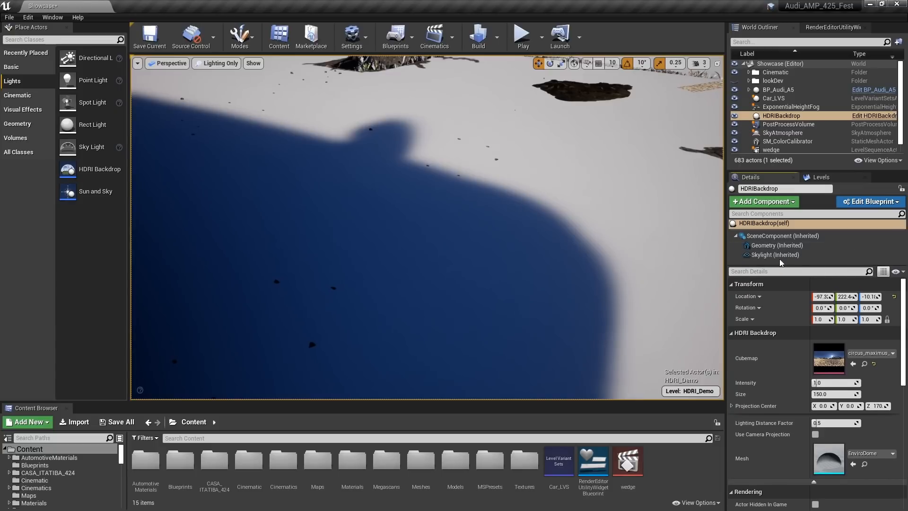
{"action": "left_click", "coordinate": [761, 255]}
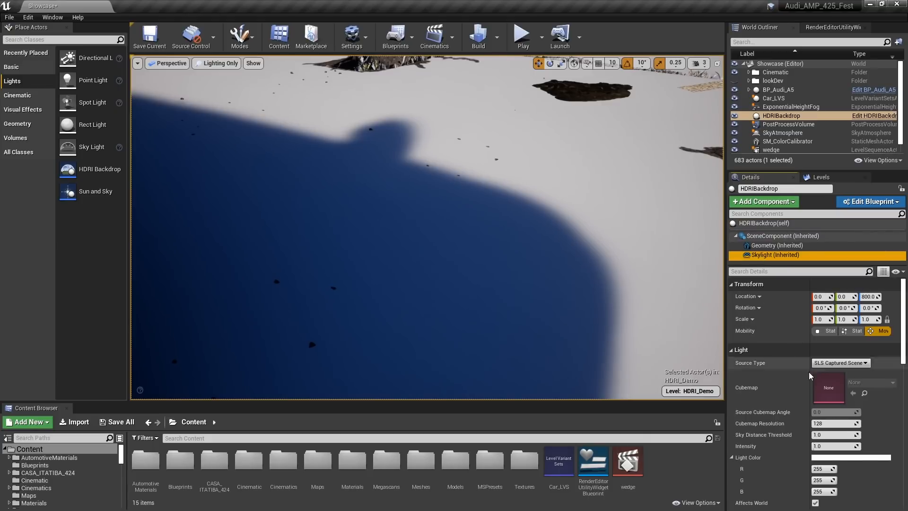
{"action": "left_click", "coordinate": [840, 425]}
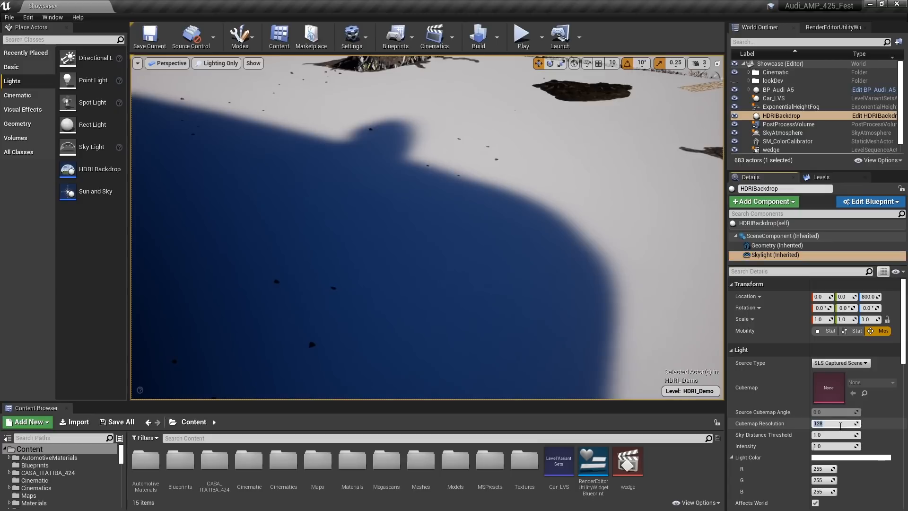
{"action": "type", "text": "1024"}
{"action": "key", "text": "Return"}
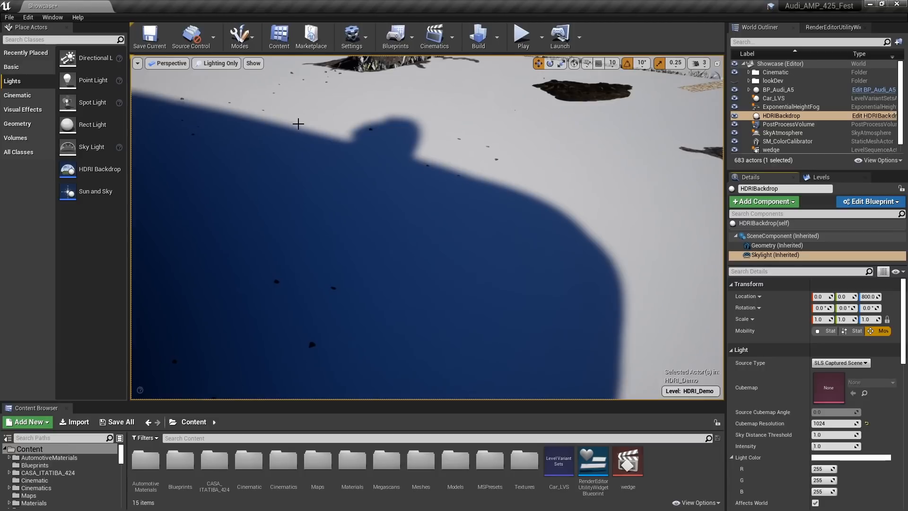
Step: Return the viewport to the Lit view mode and frame the front of the car
{"action": "left_click", "coordinate": [217, 63]}
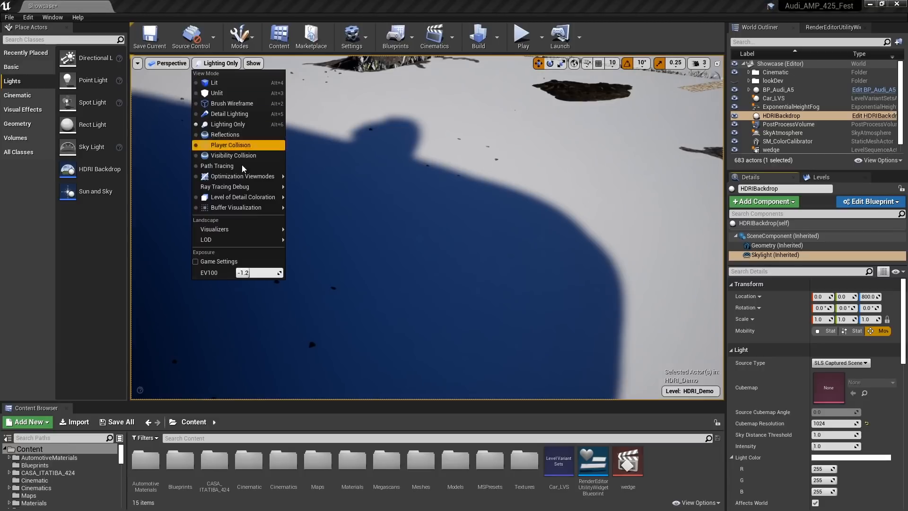
{"action": "left_click", "coordinate": [208, 83]}
{"action": "right_click_drag", "start_coordinate": [413, 179], "coordinate": [303, 104]}
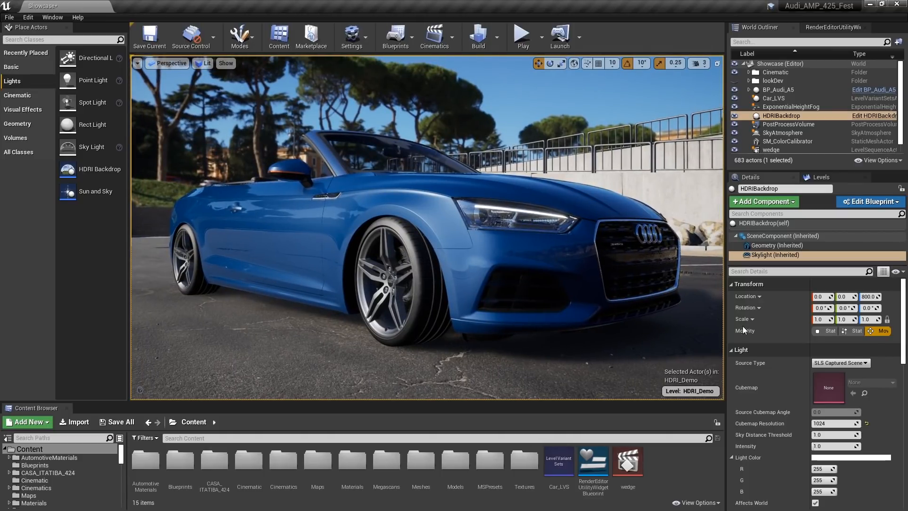
Step: Set the Ray Tracing Samples Per Pixel of the HDRIBackdrop's Skylight component to 16
{"action": "left_click_drag", "start_coordinate": [903, 352], "coordinate": [905, 434]}
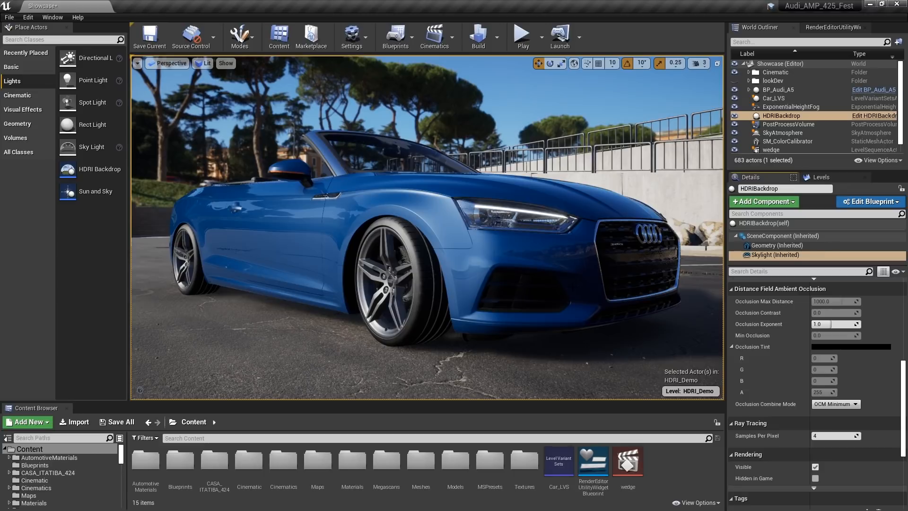
{"action": "left_click", "coordinate": [567, 95]}
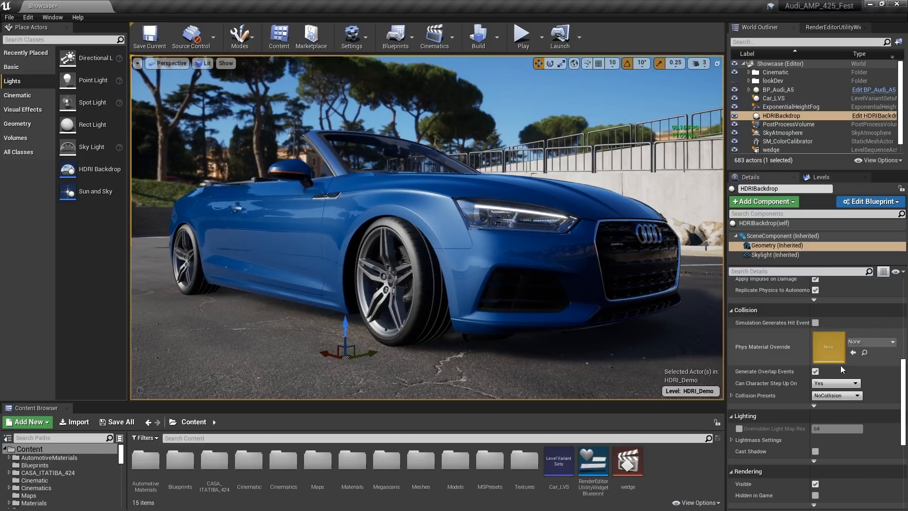
{"action": "left_click", "coordinate": [772, 255]}
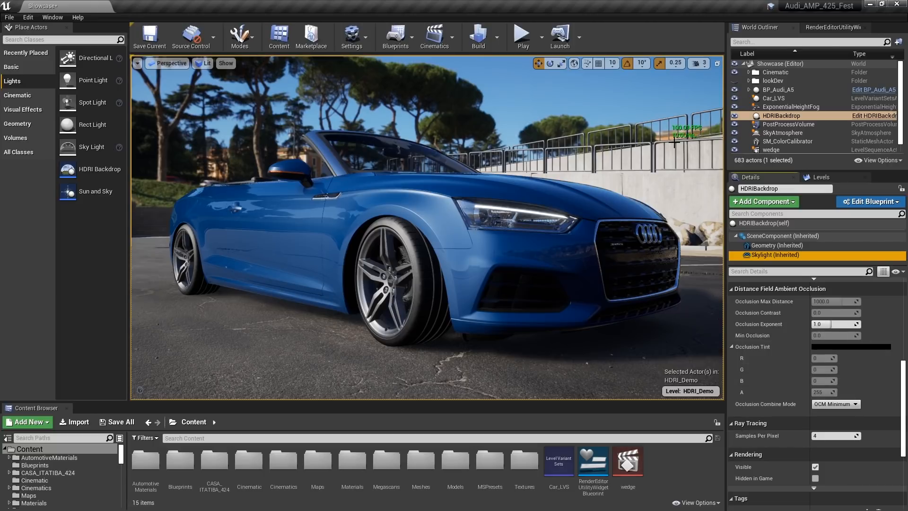
{"action": "mouse_move", "coordinate": [426, 227]}
{"action": "middle_mouse_down"}
{"action": "mouse_move", "coordinate": [426, 237]}
{"action": "mouse_move", "coordinate": [425, 187]}
{"action": "mouse_move", "coordinate": [424, 227]}
{"action": "middle_mouse_up"}
{"action": "left_click", "coordinate": [827, 435]}
{"action": "type", "text": "16"}
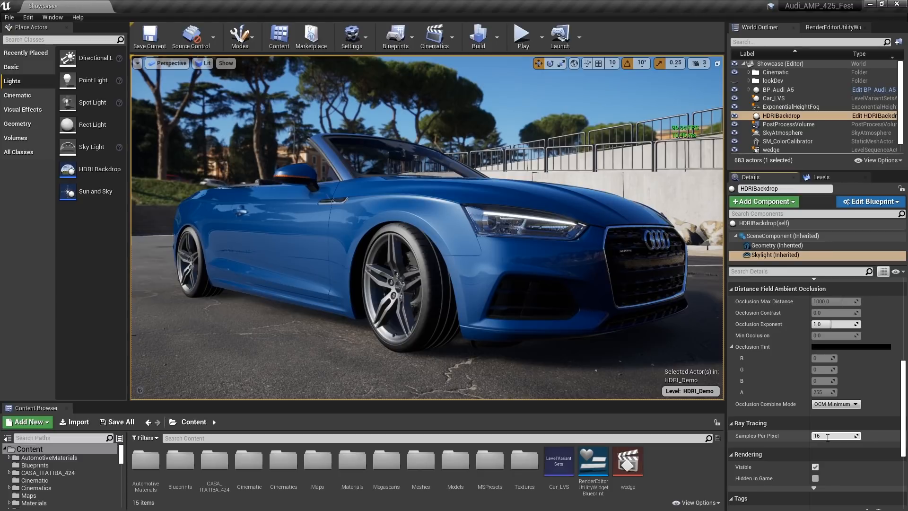
{"action": "key", "text": "Return"}
Step: Reduce the Skylight component's Samples Per Pixel to 8
{"action": "left_click", "coordinate": [831, 436]}
{"action": "type", "text": "8"}
{"action": "key", "text": "Return"}
Step: Set the Skylight component's Samples Per Pixel to 6, check the car in the viewport, and save the level
{"action": "left_click", "coordinate": [828, 436]}
{"action": "type", "text": "6"}
{"action": "key", "text": "Return"}
{"action": "right_click_drag", "start_coordinate": [426, 227], "coordinate": [410, 227]}
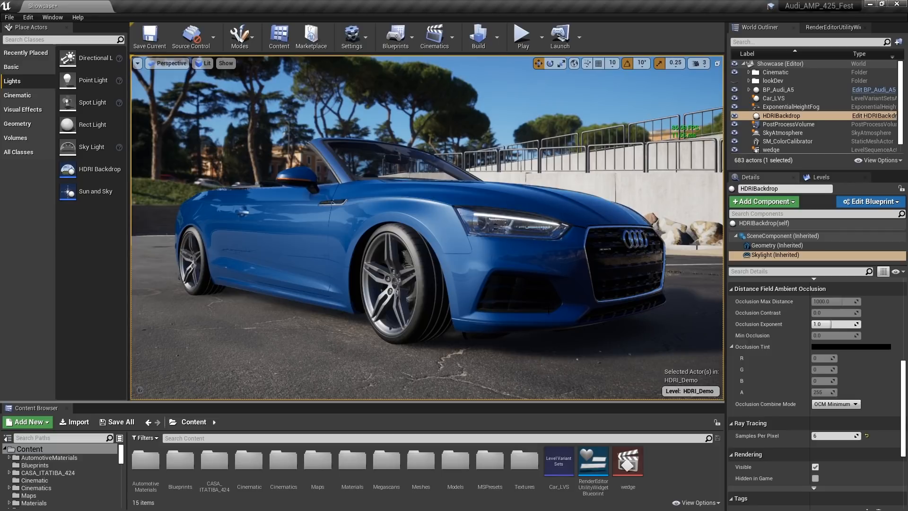
{"action": "key", "text": "ctrl+s"}
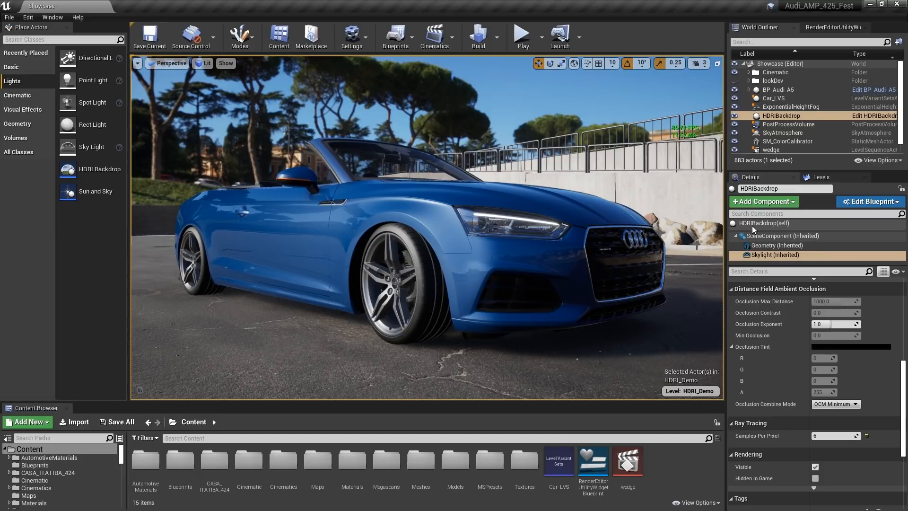
Step: Change the HDRIBackdrop's Cubemap to blouberg_sunrise_2_16k
{"action": "left_click", "coordinate": [756, 224]}
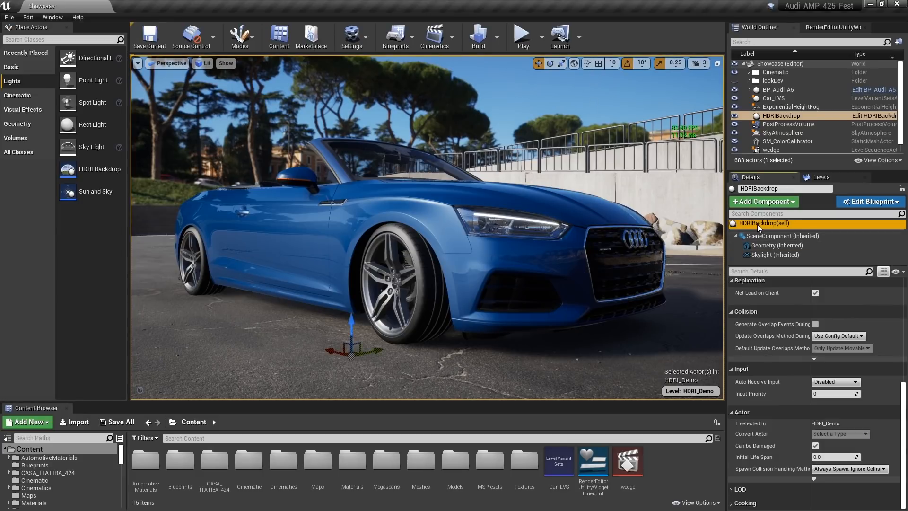
{"action": "left_click_drag", "start_coordinate": [901, 397], "coordinate": [885, 277]}
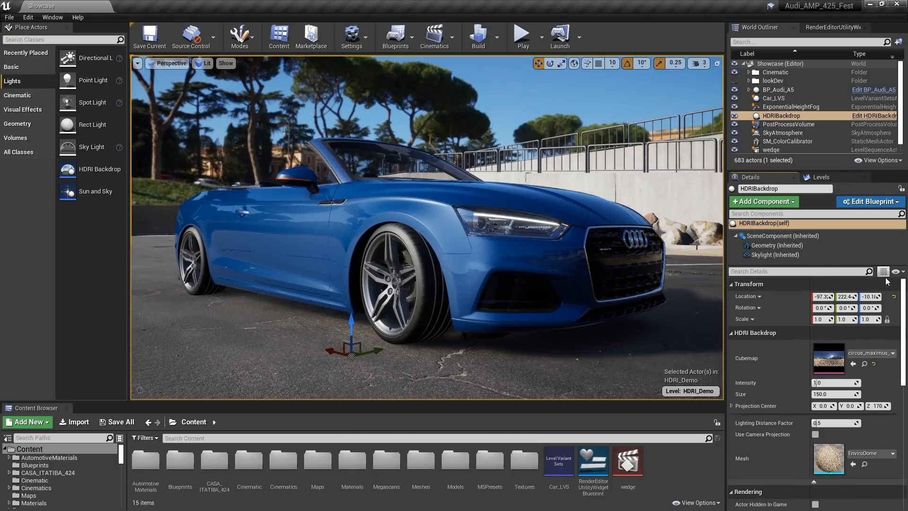
{"action": "left_click", "coordinate": [875, 354]}
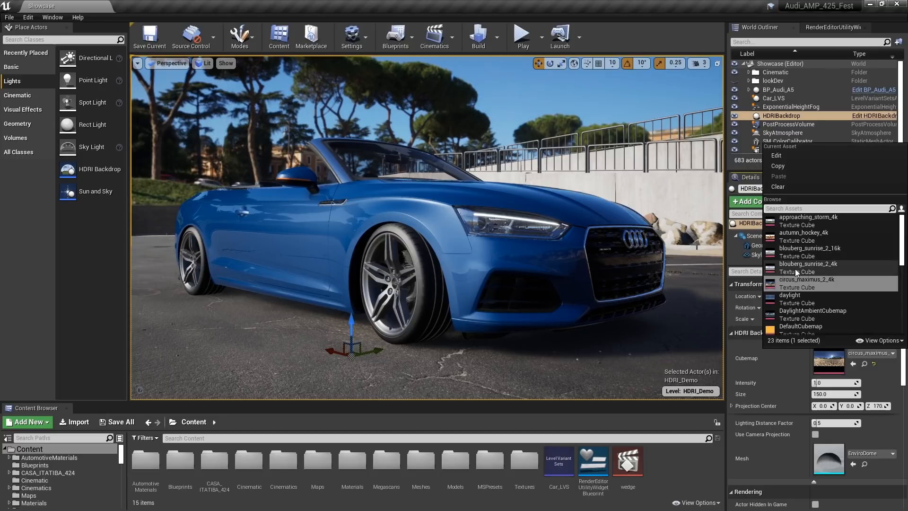
{"action": "left_click", "coordinate": [801, 250]}
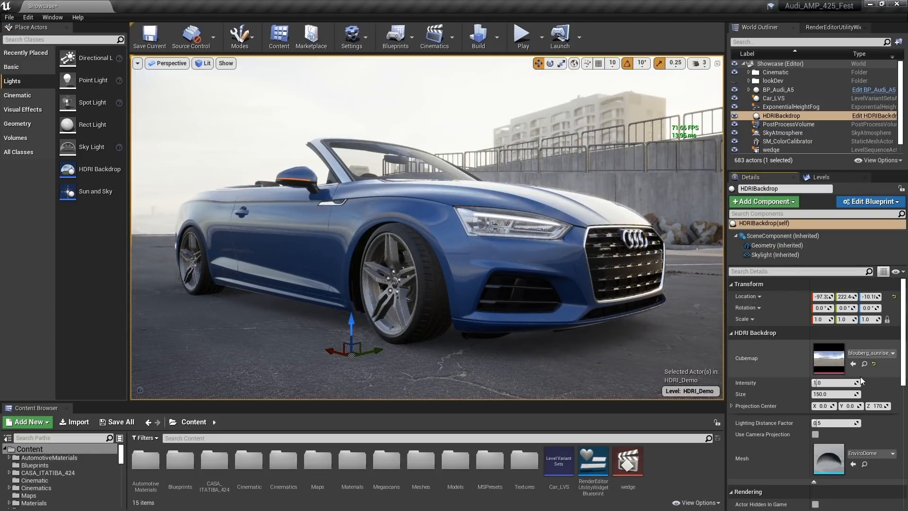
Step: Open the blouberg_sunrise_2_16k cubemap texture and examine its compression, maximum texture size and mip generation settings before closing it
{"action": "left_click", "coordinate": [864, 364]}
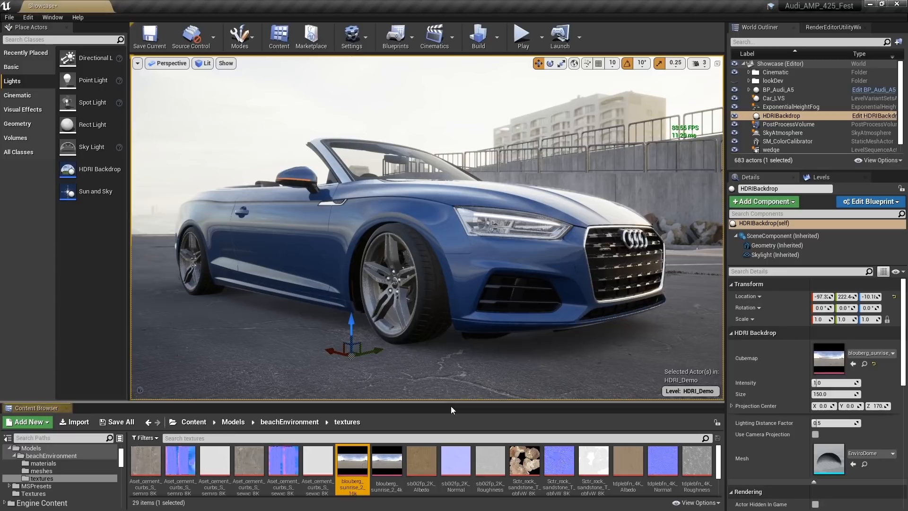
{"action": "double_click", "coordinate": [352, 463]}
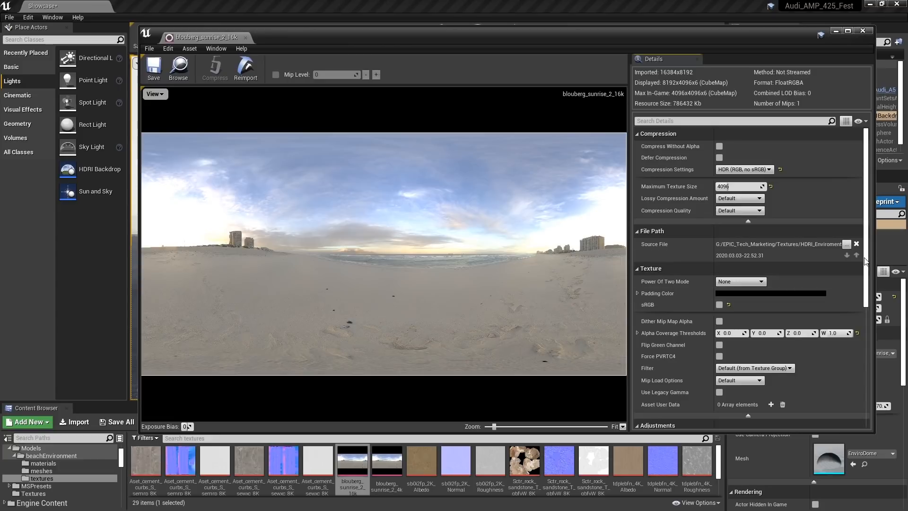
{"action": "scroll", "coordinate": [861, 286], "scroll_direction": "down", "scroll_amount": 2}
{"action": "scroll", "coordinate": [861, 286], "scroll_direction": "down", "scroll_amount": 8}
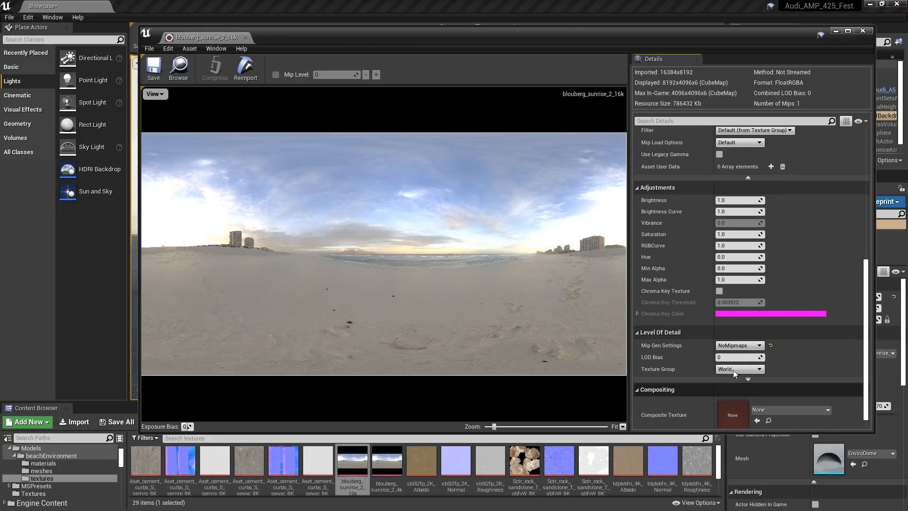
{"action": "scroll", "coordinate": [847, 204], "scroll_direction": "up", "scroll_amount": 10}
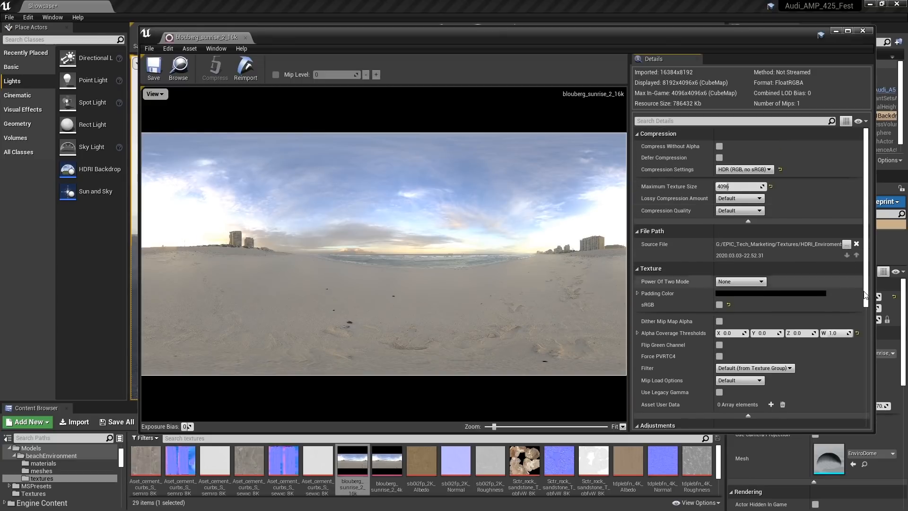
{"action": "left_click_drag", "start_coordinate": [869, 288], "coordinate": [863, 250]}
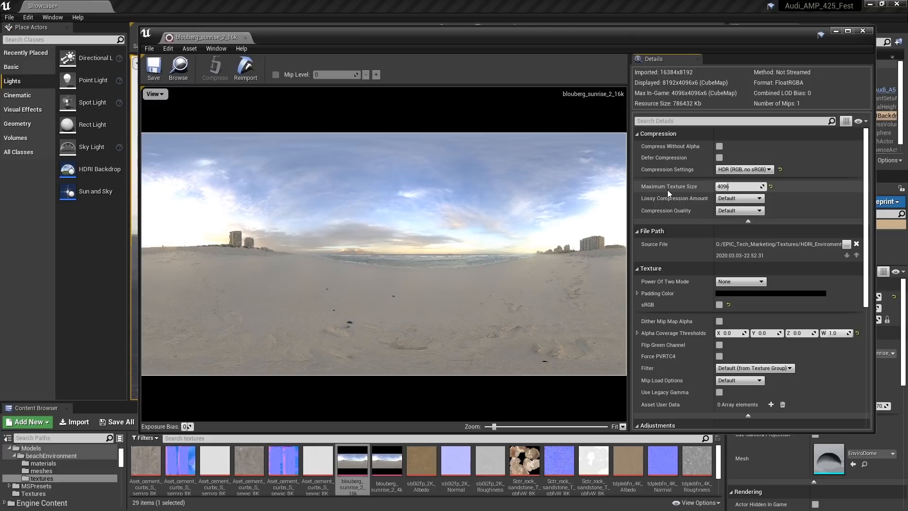
{"action": "left_click", "coordinate": [862, 30]}
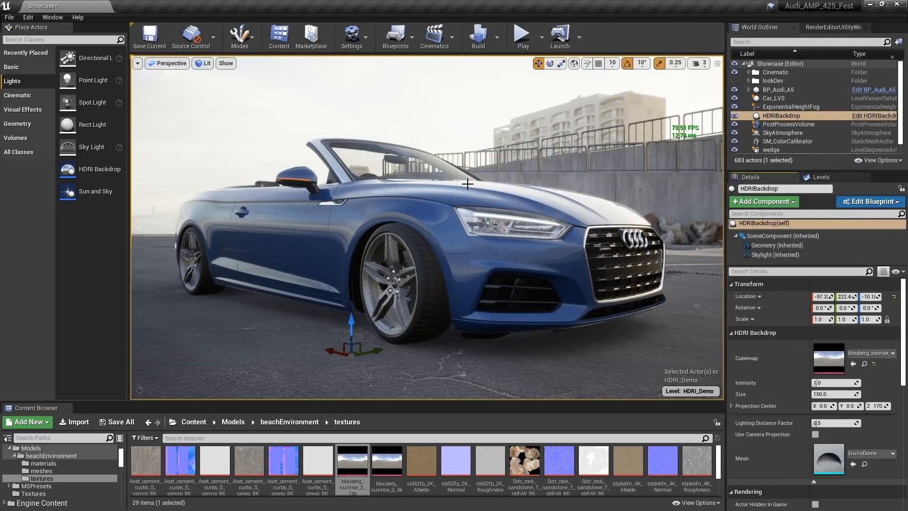
Step: Set the HDRIBackdrop's Size to 600
{"action": "right_click_drag", "start_coordinate": [496, 207], "coordinate": [426, 190]}
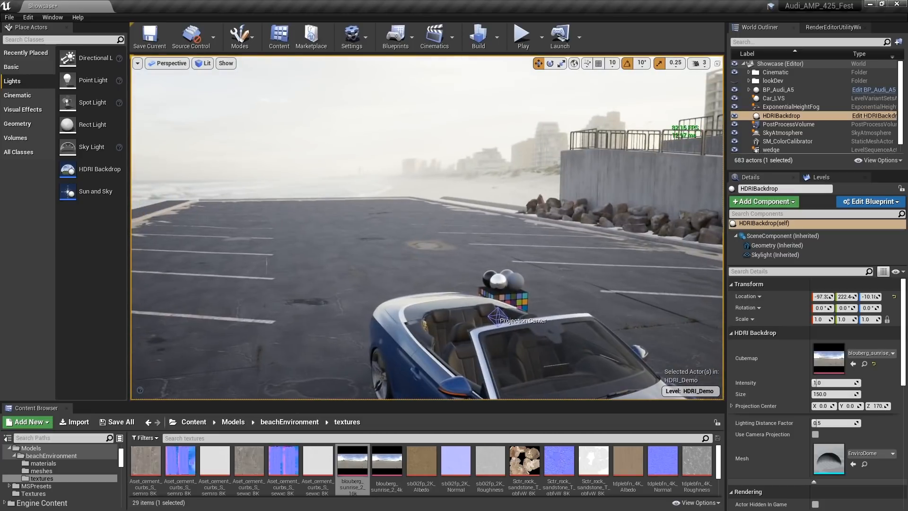
{"action": "mouse_move", "coordinate": [478, 210]}
{"action": "right_mouse_down"}
{"action": "mouse_move", "coordinate": [476, 199]}
{"action": "mouse_move", "coordinate": [487, 201]}
{"action": "right_mouse_up"}
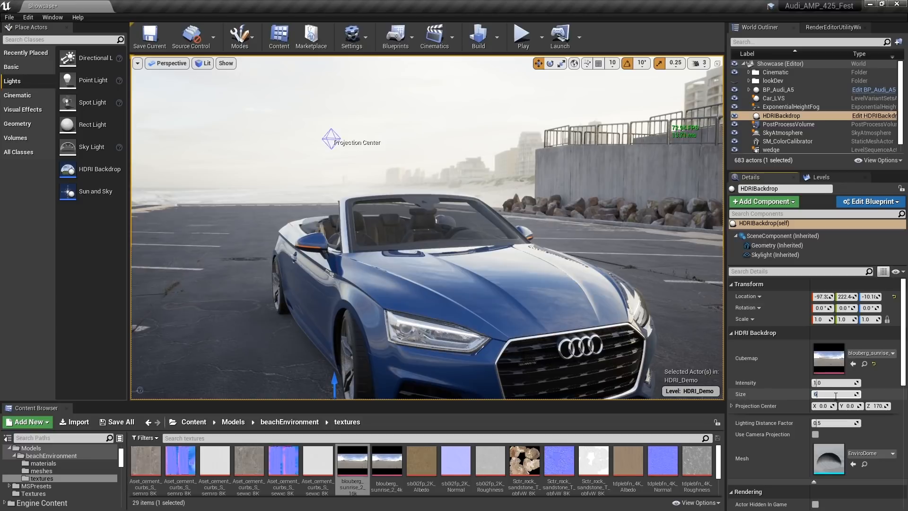
{"action": "key", "text": "Return"}
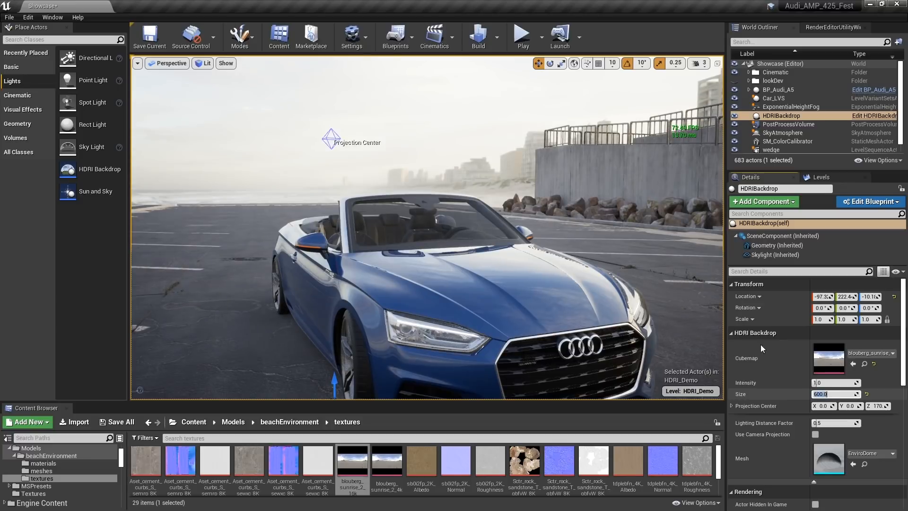
Step: Raise the HDRIBackdrop's Projection Center above the car and set its Z value to 500
{"action": "right_click_drag", "start_coordinate": [486, 187], "coordinate": [410, 168]}
{"action": "middle_click_drag", "start_coordinate": [520, 135], "coordinate": [601, 144]}
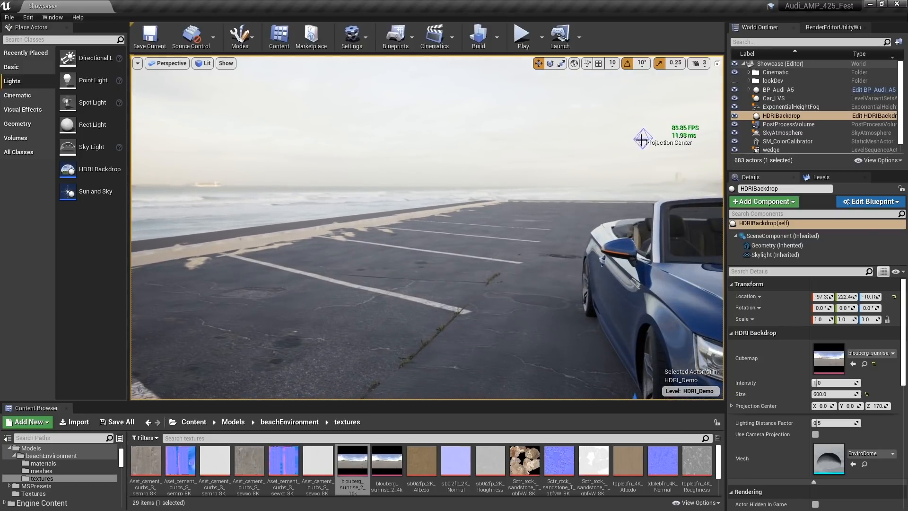
{"action": "left_click", "coordinate": [640, 139]}
{"action": "left_click_drag", "start_coordinate": [650, 106], "coordinate": [647, 63]}
{"action": "left_click", "coordinate": [878, 406]}
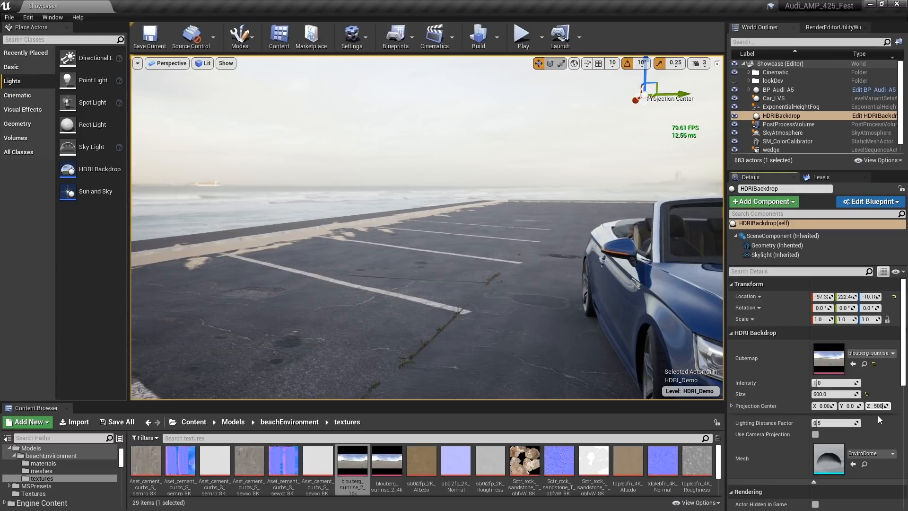
{"action": "type", "text": "500"}
{"action": "key", "text": "Return"}
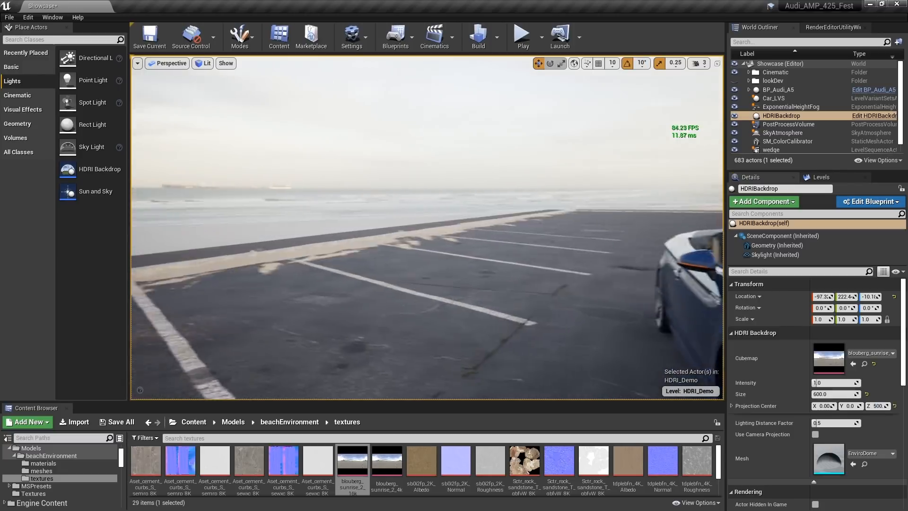
Step: Set the viewport's fixed EV100 exposure to 0
{"action": "right_click_drag", "start_coordinate": [427, 227], "coordinate": [584, 215]}
{"action": "mouse_move", "coordinate": [487, 226]}
{"action": "right_mouse_down"}
{"action": "mouse_move", "coordinate": [487, 236]}
{"action": "mouse_move", "coordinate": [491, 219]}
{"action": "right_mouse_up"}
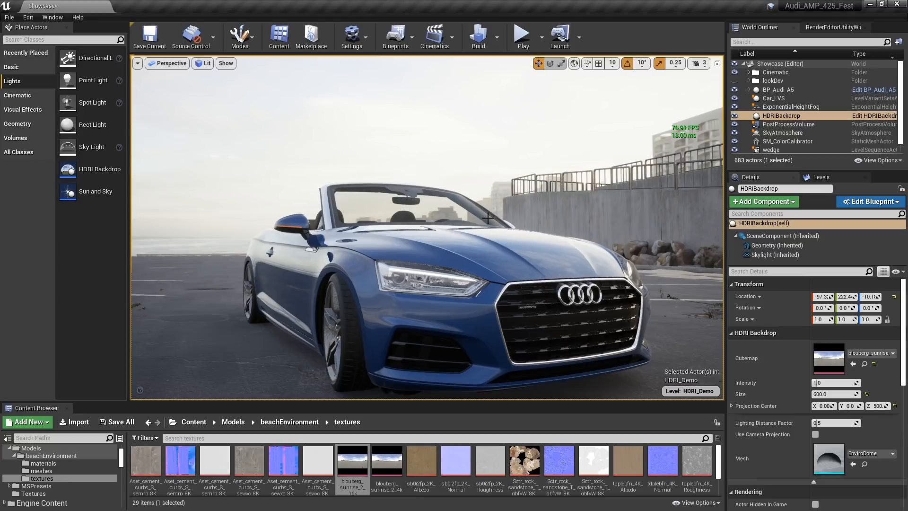
{"action": "right_click_drag", "start_coordinate": [490, 209], "coordinate": [504, 217]}
{"action": "left_click", "coordinate": [204, 63]}
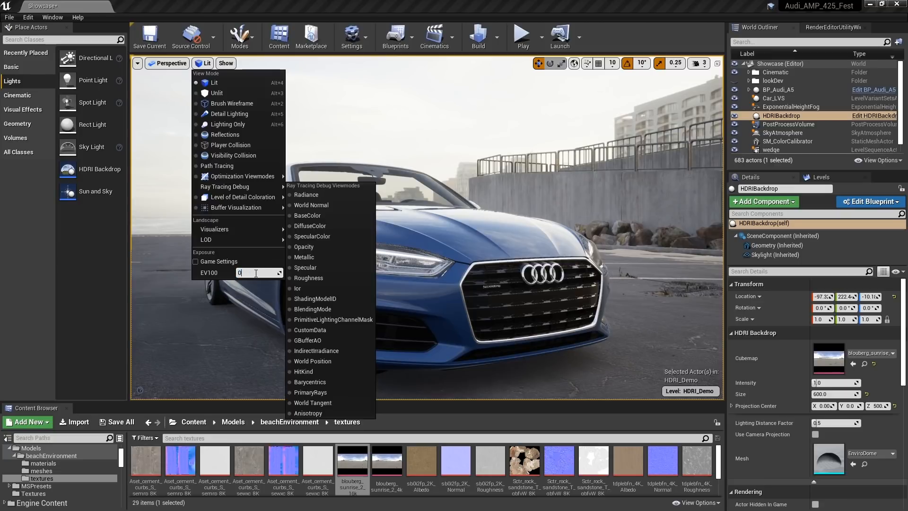
{"action": "key", "text": "Return"}
{"action": "left_click", "coordinate": [502, 143]}
Step: Inspect the wall and rocks in the scene, and set the Skylight component's Intensity to 2
{"action": "right_click_drag", "start_coordinate": [502, 143], "coordinate": [669, 178]}
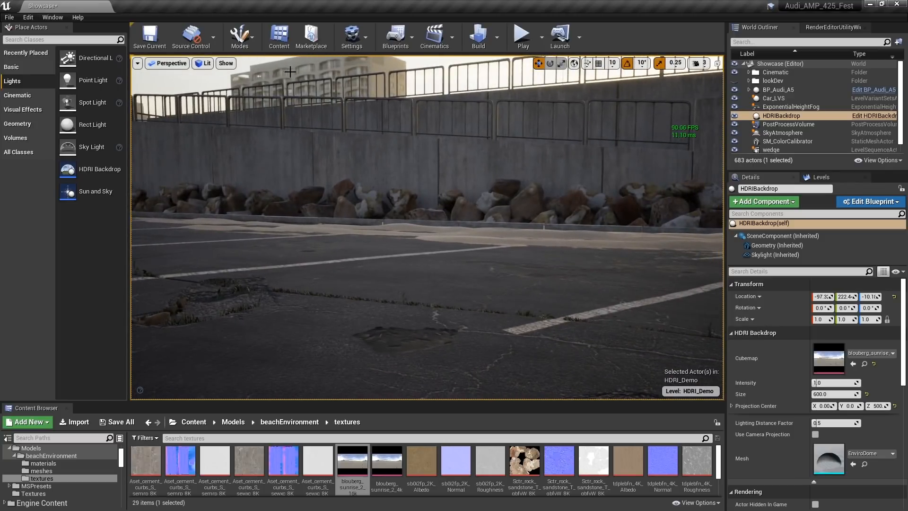
{"action": "right_click_drag", "start_coordinate": [426, 189], "coordinate": [386, 169]}
{"action": "right_click_drag", "start_coordinate": [302, 184], "coordinate": [279, 184]}
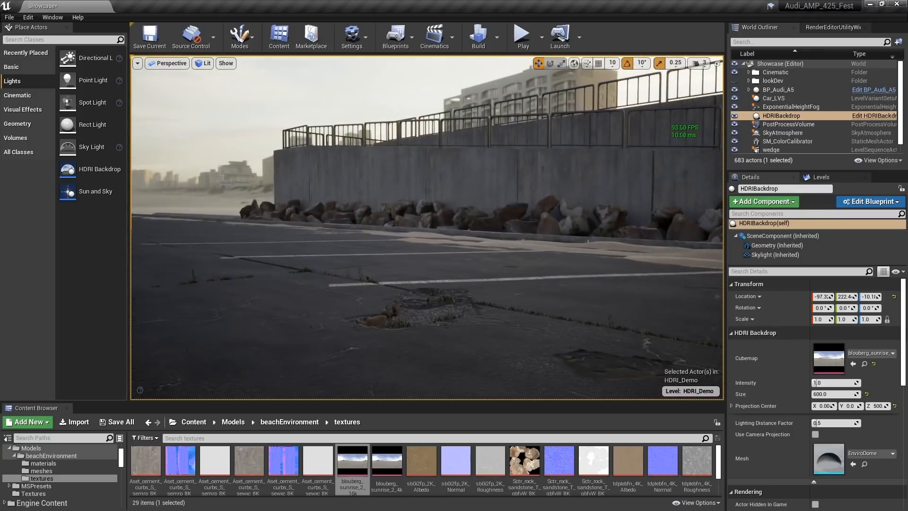
{"action": "right_click_drag", "start_coordinate": [500, 201], "coordinate": [524, 189]}
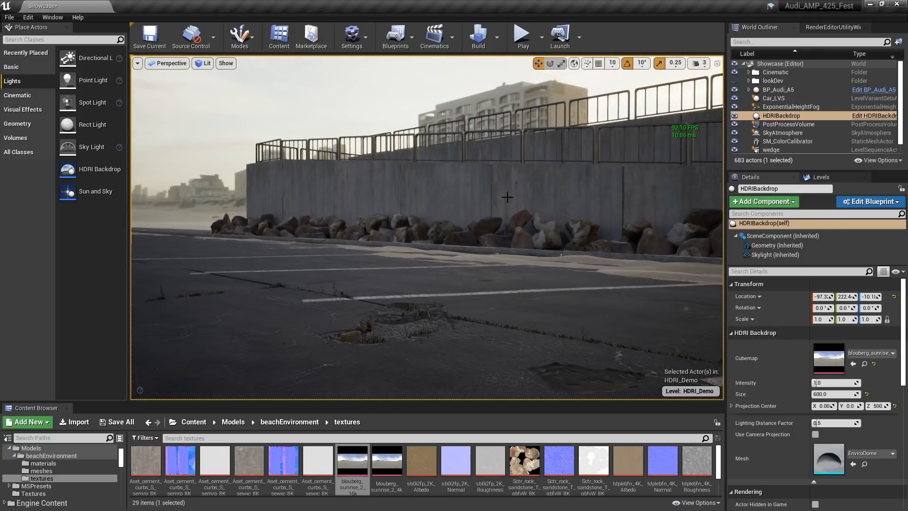
{"action": "left_click", "coordinate": [769, 256]}
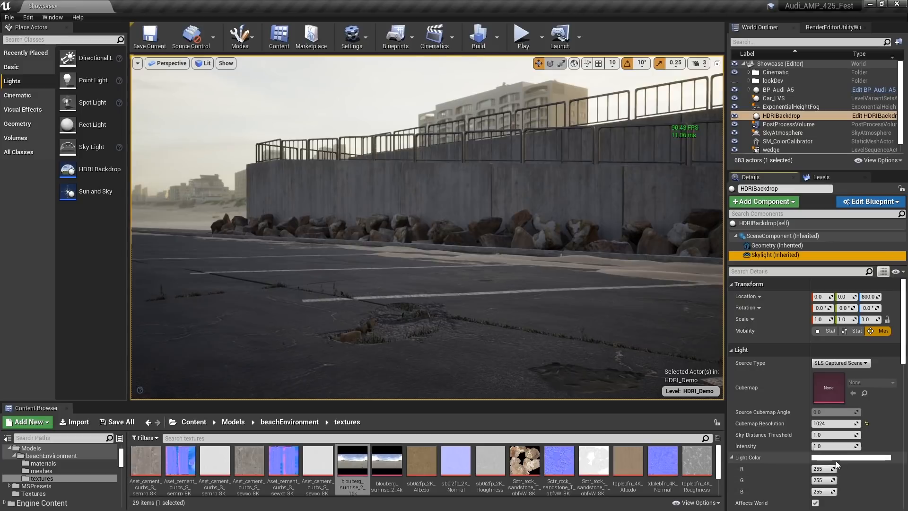
{"action": "left_click_drag", "start_coordinate": [903, 334], "coordinate": [906, 360]}
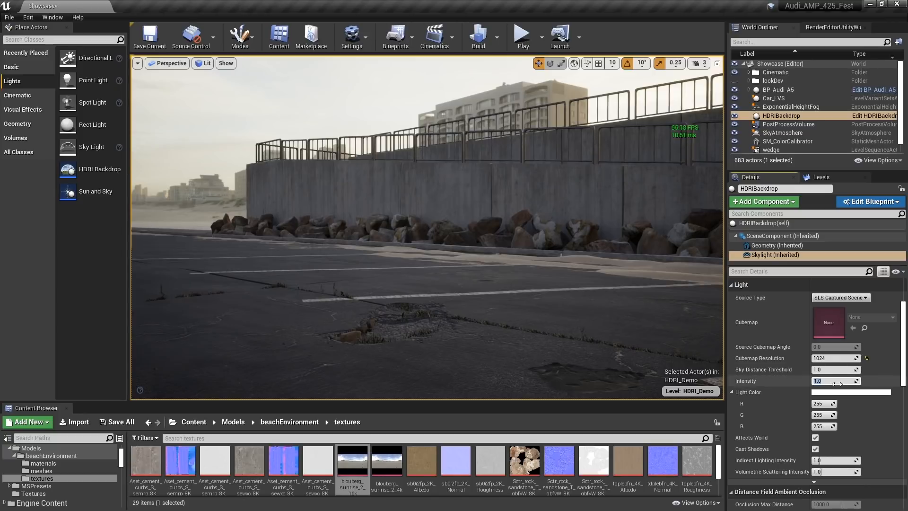
{"action": "key", "text": "Return"}
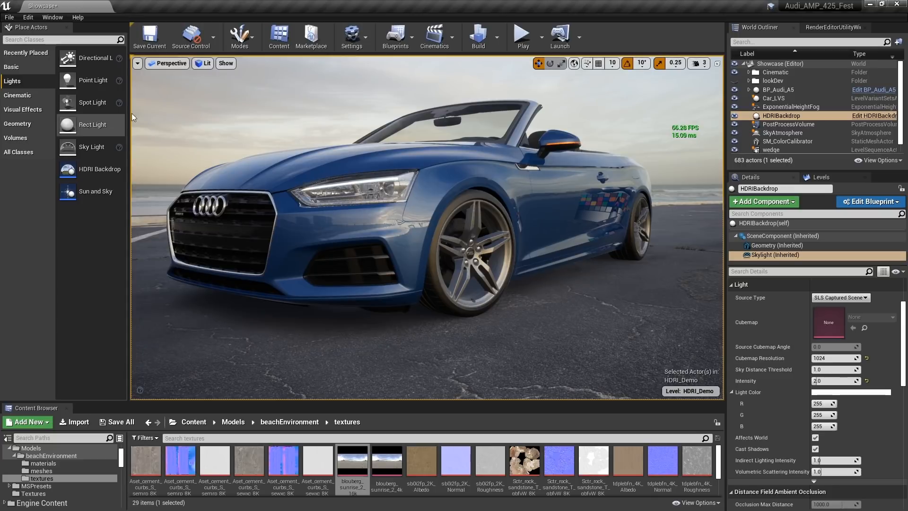
Step: Place a Directional Light by the car's door and shift it toward the open area behind the car
{"action": "left_click_drag", "start_coordinate": [81, 59], "coordinate": [558, 208]}
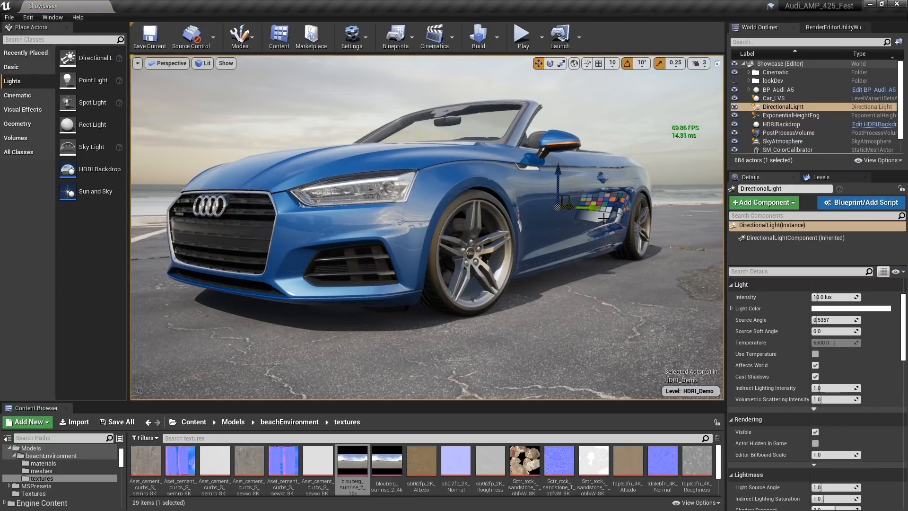
{"action": "left_click_drag", "start_coordinate": [594, 206], "coordinate": [709, 207]}
{"action": "right_click_drag", "start_coordinate": [709, 207], "coordinate": [562, 177]}
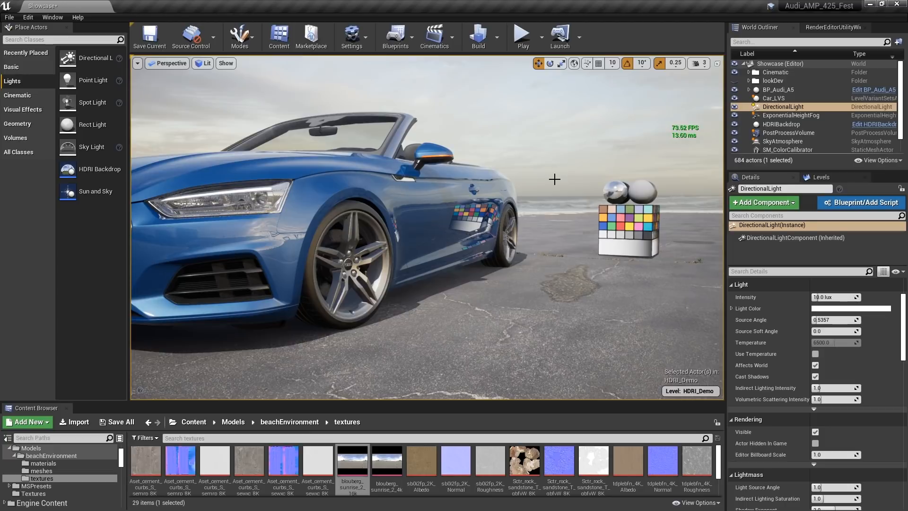
Step: Show the Lighting sprites in the viewport
{"action": "left_click", "coordinate": [205, 63]}
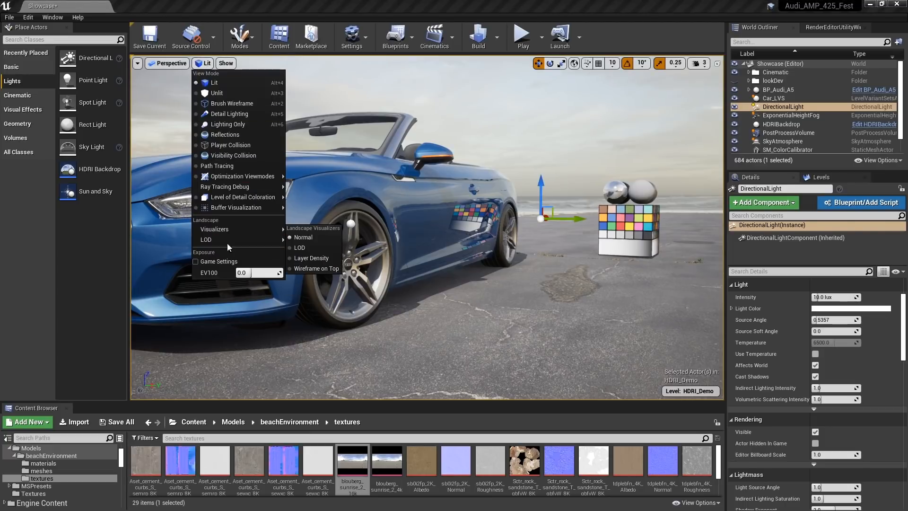
{"action": "left_click", "coordinate": [226, 63]}
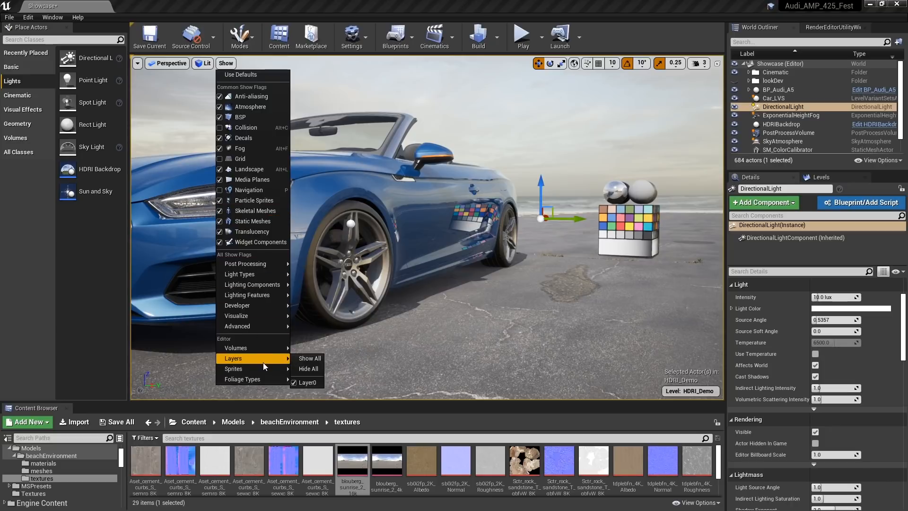
{"action": "mouse_move", "coordinate": [256, 368]}
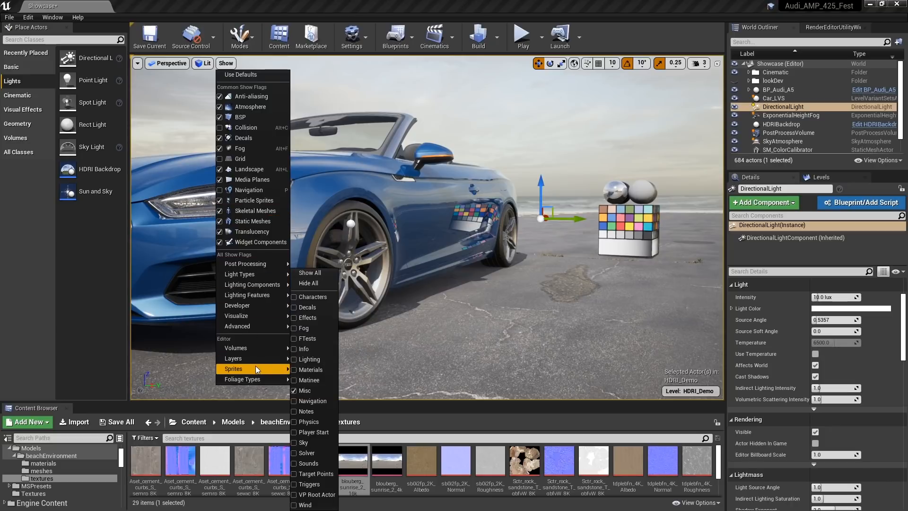
{"action": "left_click", "coordinate": [308, 361]}
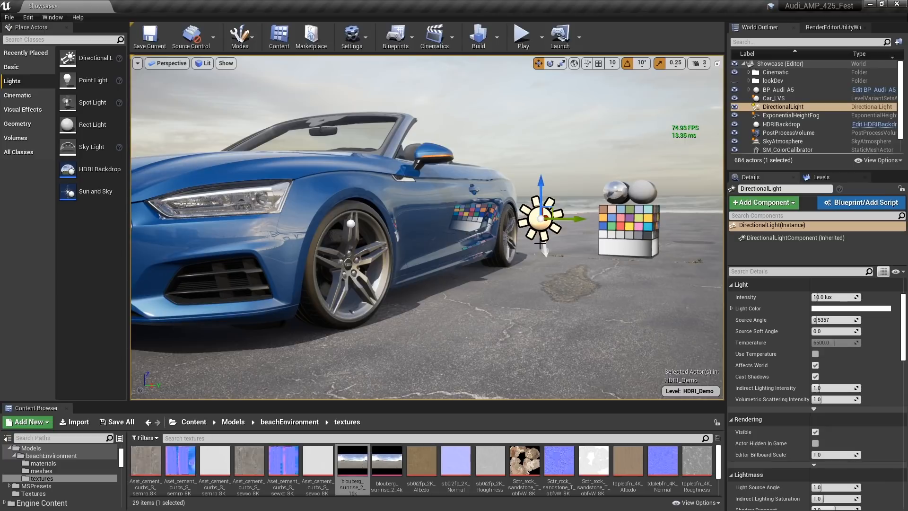
Step: Turn off rotation snapping and rotate the Directional Light to cast sunlight across the car and color calibrator
{"action": "key", "text": "e"}
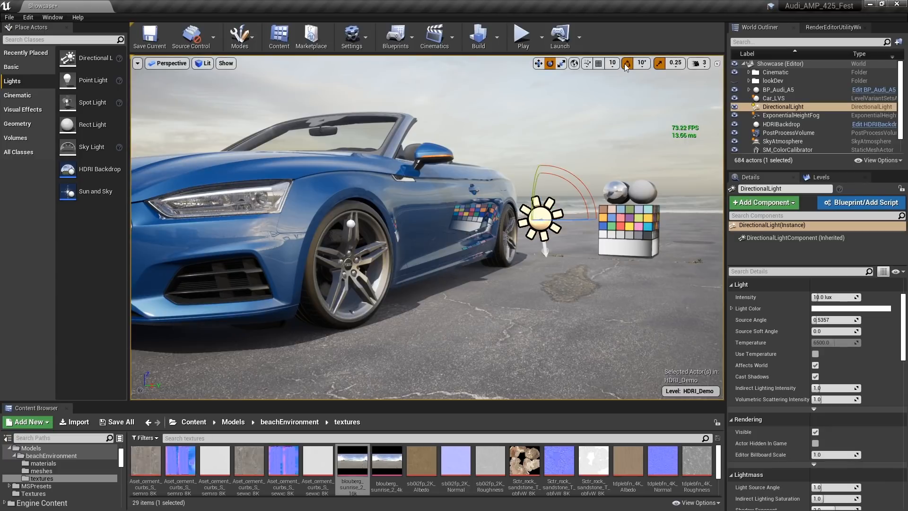
{"action": "left_click_drag", "start_coordinate": [548, 218], "coordinate": [477, 220]}
{"action": "right_click_drag", "start_coordinate": [378, 234], "coordinate": [379, 233]}
{"action": "left_click_drag", "start_coordinate": [176, 180], "coordinate": [200, 167]}
{"action": "left_click_drag", "start_coordinate": [208, 181], "coordinate": [204, 179]}
{"action": "right_click_drag", "start_coordinate": [318, 213], "coordinate": [386, 202]}
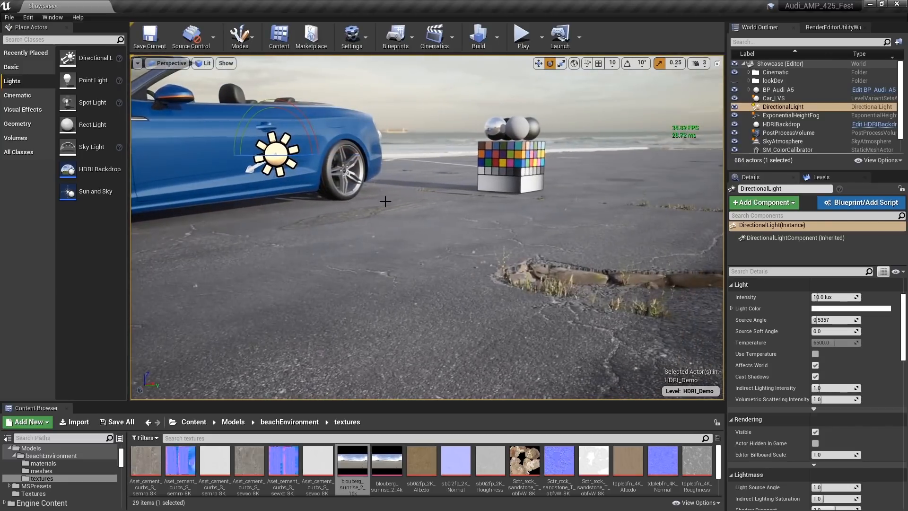
Step: Move the Directional Light into the gap between the car and the color calibrator, and select SM_ColorCalibrator
{"action": "right_click_drag", "start_coordinate": [306, 154], "coordinate": [383, 199]}
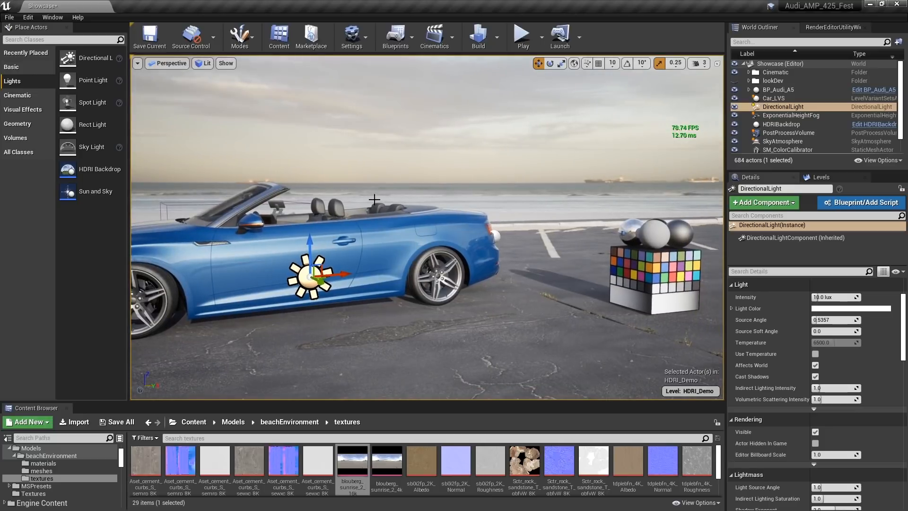
{"action": "left_click_drag", "start_coordinate": [345, 272], "coordinate": [526, 286]}
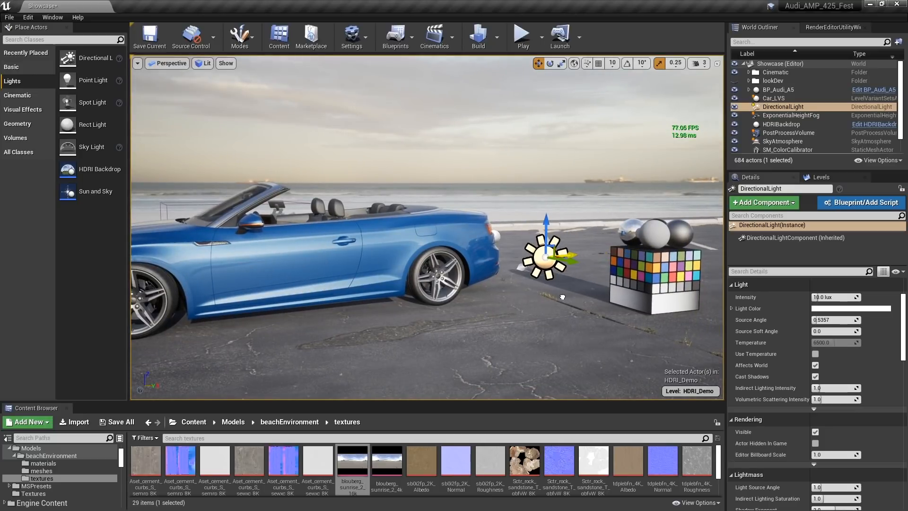
{"action": "left_click", "coordinate": [650, 283]}
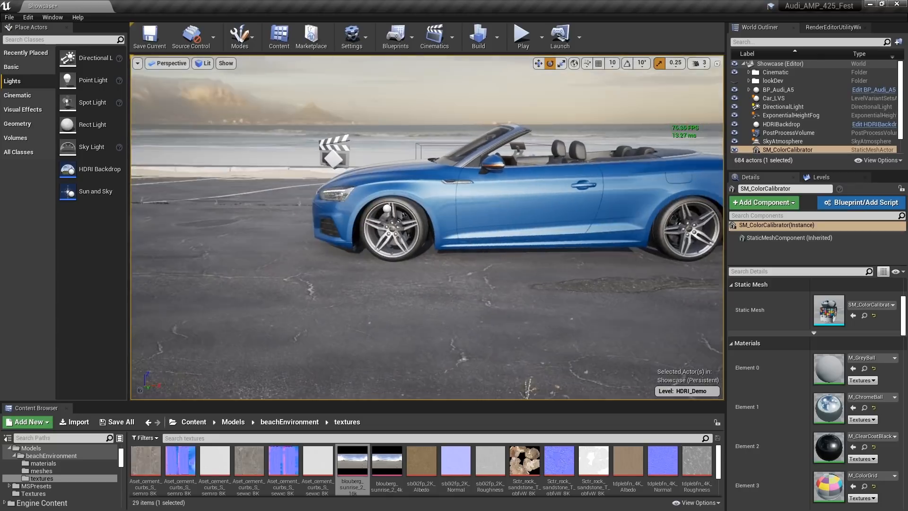
Step: Frame the color calibrator and raise the viewport's EV100 to 4.8 to examine the sun's reflection in the chrome ball
{"action": "key", "text": "f"}
{"action": "key", "text": "w"}
{"action": "right_click_drag", "start_coordinate": [427, 227], "coordinate": [379, 222]}
{"action": "left_click", "coordinate": [199, 64]}
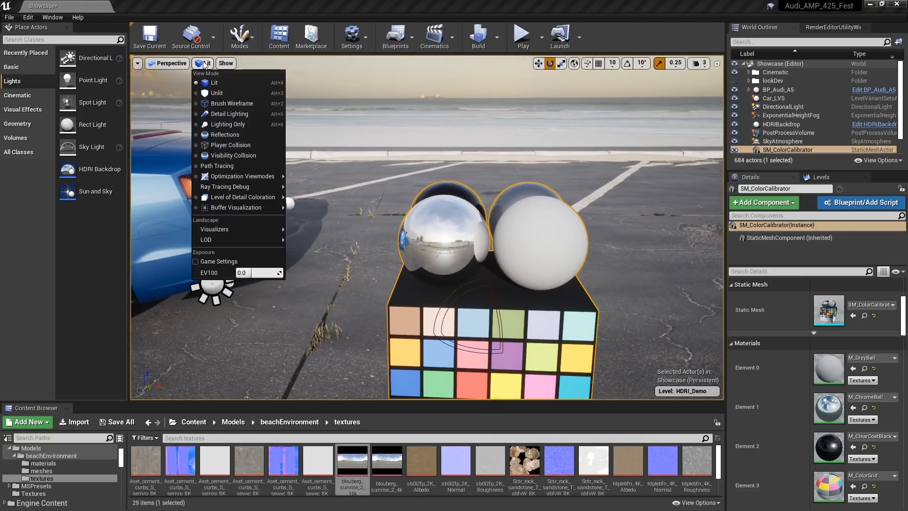
{"action": "left_click_drag", "start_coordinate": [246, 273], "coordinate": [257, 273]}
{"action": "right_click_drag", "start_coordinate": [360, 227], "coordinate": [340, 247]}
{"action": "key", "text": "w"}
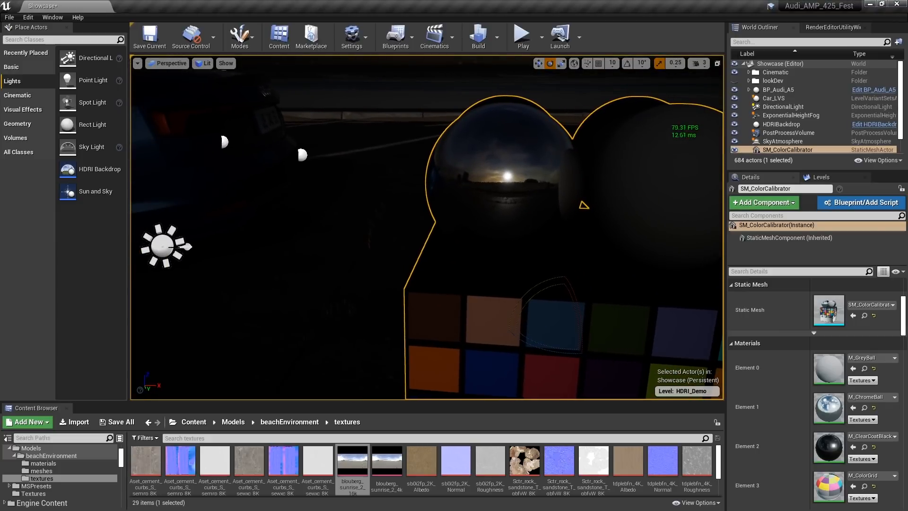
Step: Select the Directional Light and rotate it horizontally to line up with the sun reflected in the chrome ball
{"action": "left_click", "coordinate": [175, 249]}
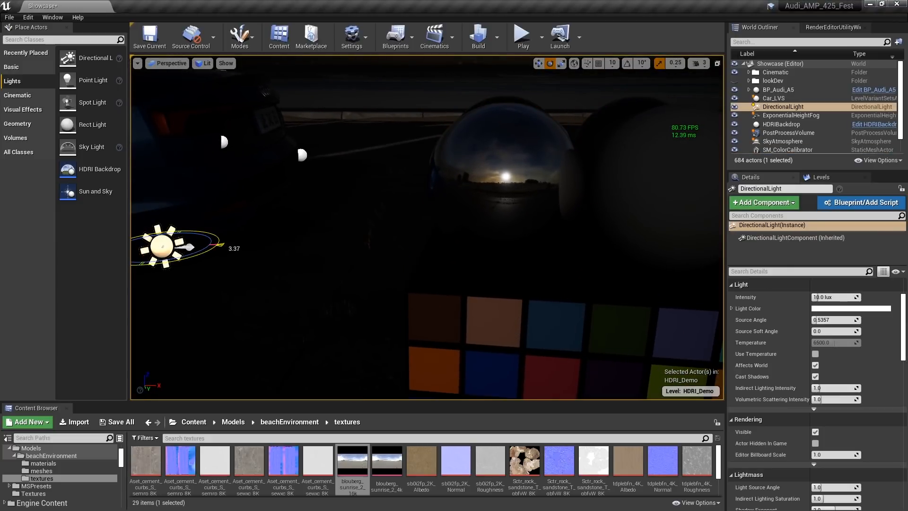
{"action": "left_click_drag", "start_coordinate": [141, 209], "coordinate": [142, 210]}
{"action": "right_click_drag", "start_coordinate": [142, 210], "coordinate": [142, 210]}
Step: Reset the viewport's EV100 exposure to 0
{"action": "left_click", "coordinate": [207, 63]}
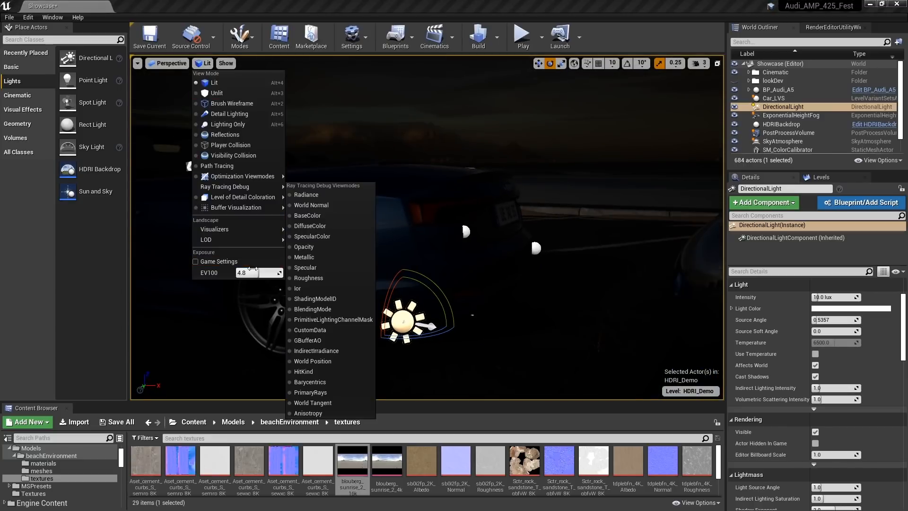
{"action": "type", "text": "0"}
{"action": "key", "text": "Return"}
{"action": "right_click_drag", "start_coordinate": [450, 293], "coordinate": [450, 293]}
{"action": "right_click_drag", "start_coordinate": [602, 88], "coordinate": [602, 88]}
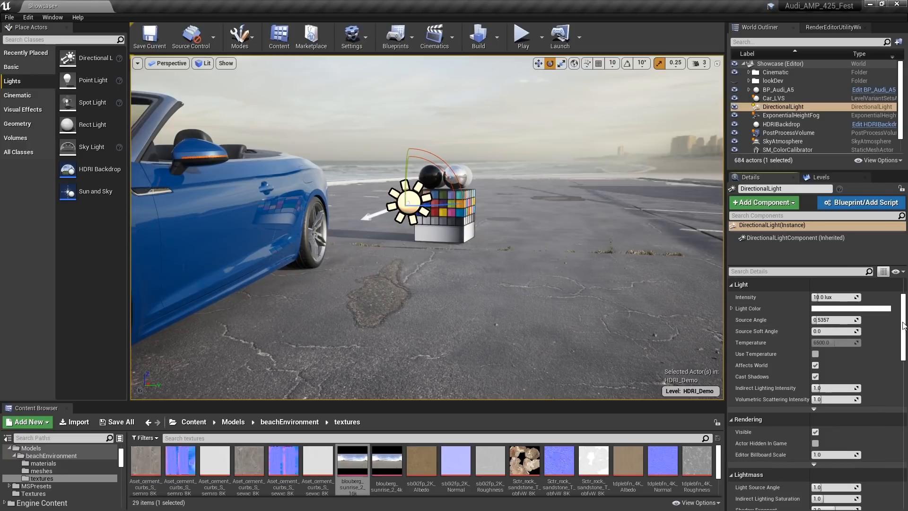
Step: Find the Directional Light's sun settings and enable Atmosphere / Fog Sun Light
{"action": "scroll", "coordinate": [903, 327], "scroll_direction": "up", "scroll_amount": 3}
{"action": "right_click_drag", "start_coordinate": [440, 202], "coordinate": [440, 202]}
{"action": "key", "text": "s"}
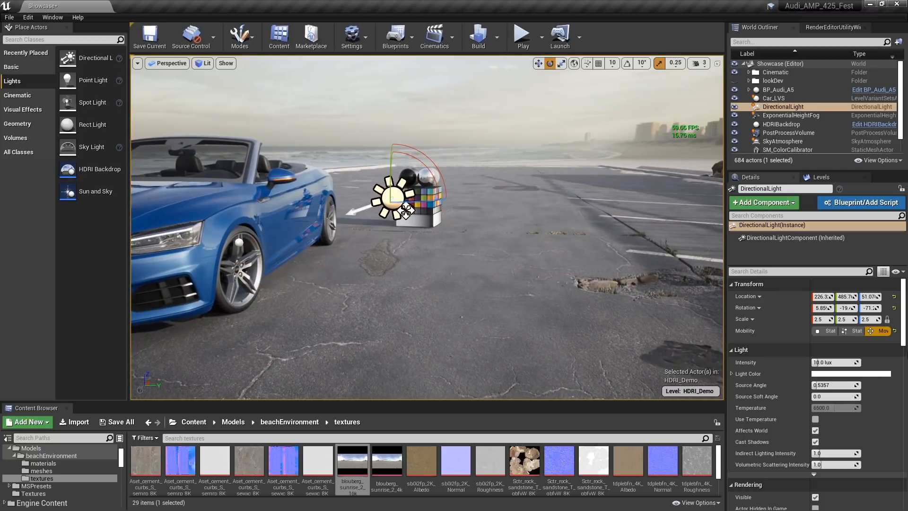
{"action": "right_click_drag", "start_coordinate": [629, 264], "coordinate": [611, 248]}
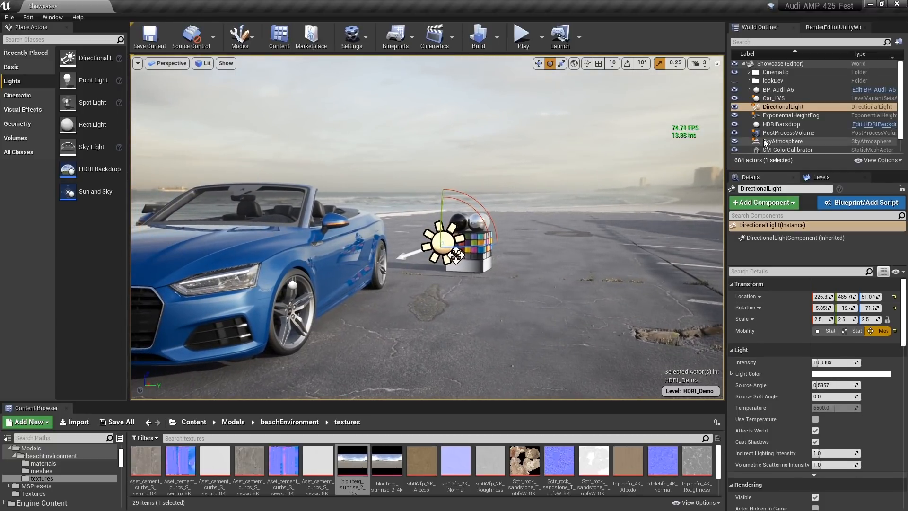
{"action": "left_click", "coordinate": [750, 271]}
{"action": "type", "text": "sun"}
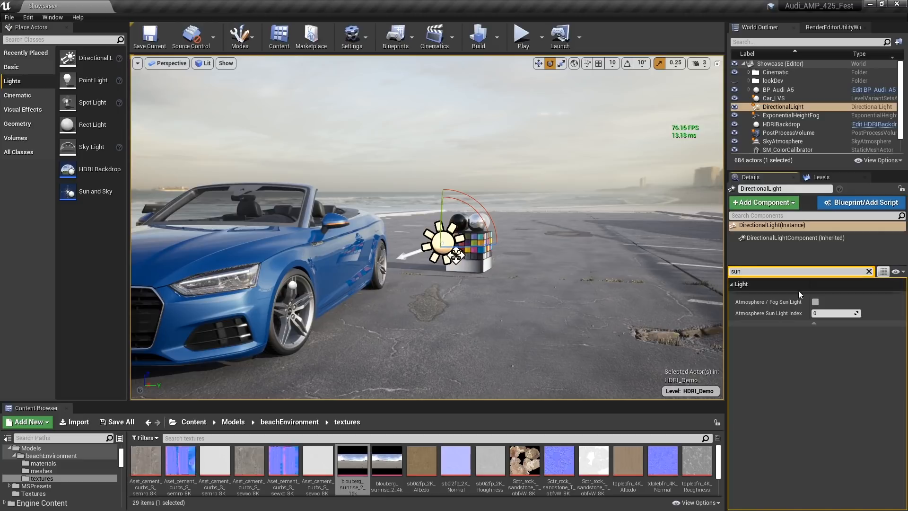
{"action": "left_click", "coordinate": [815, 302]}
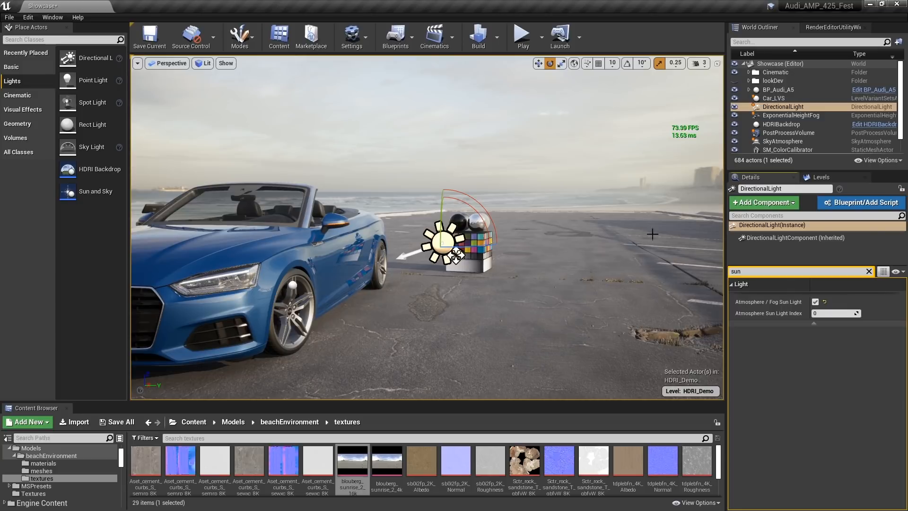
{"action": "right_click_drag", "start_coordinate": [585, 225], "coordinate": [633, 217]}
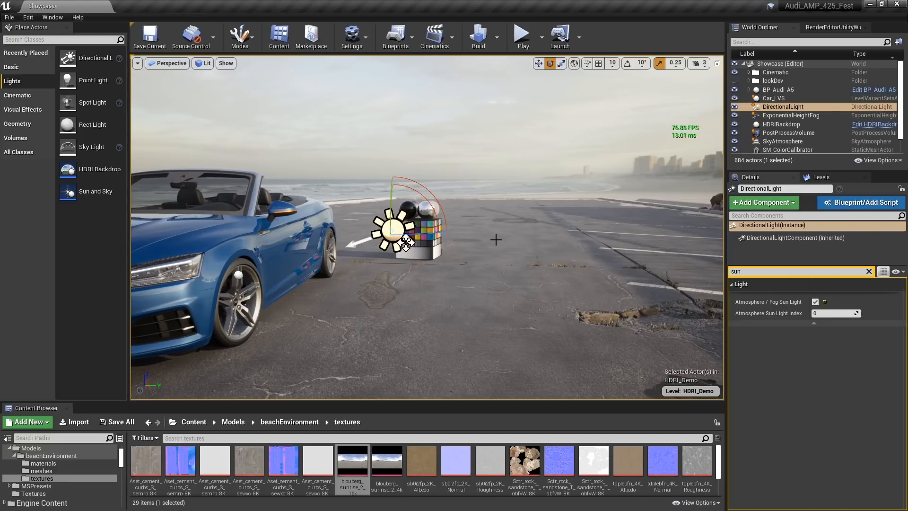
{"action": "left_click", "coordinate": [869, 271]}
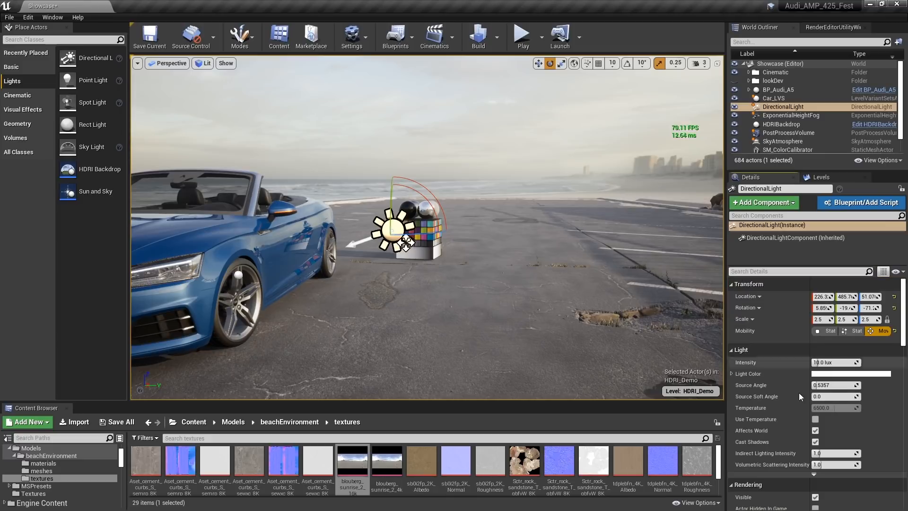
Step: Enable Use Temperature on the Directional Light and set its temperature to 5200
{"action": "left_click", "coordinate": [815, 419]}
{"action": "left_click", "coordinate": [822, 408]}
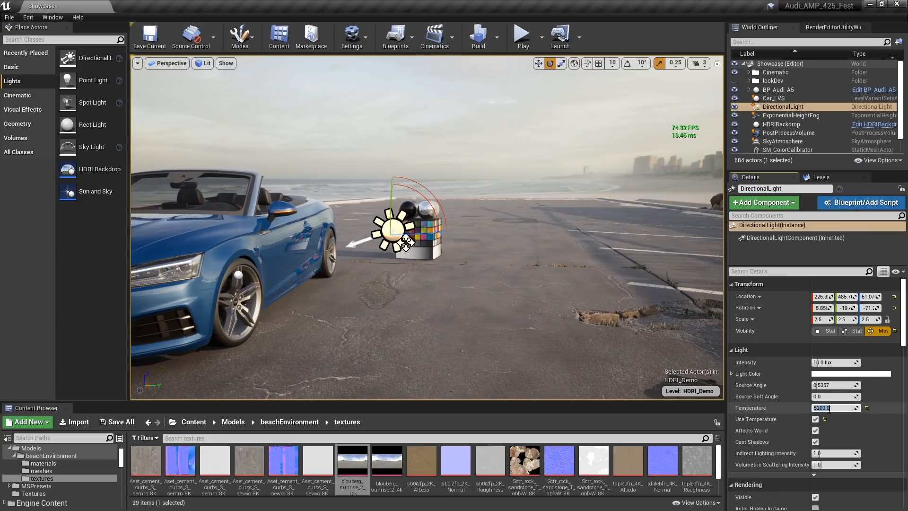
{"action": "type", "text": "3000"}
{"action": "key", "text": "Return"}
{"action": "right_click_drag", "start_coordinate": [495, 245], "coordinate": [596, 308]}
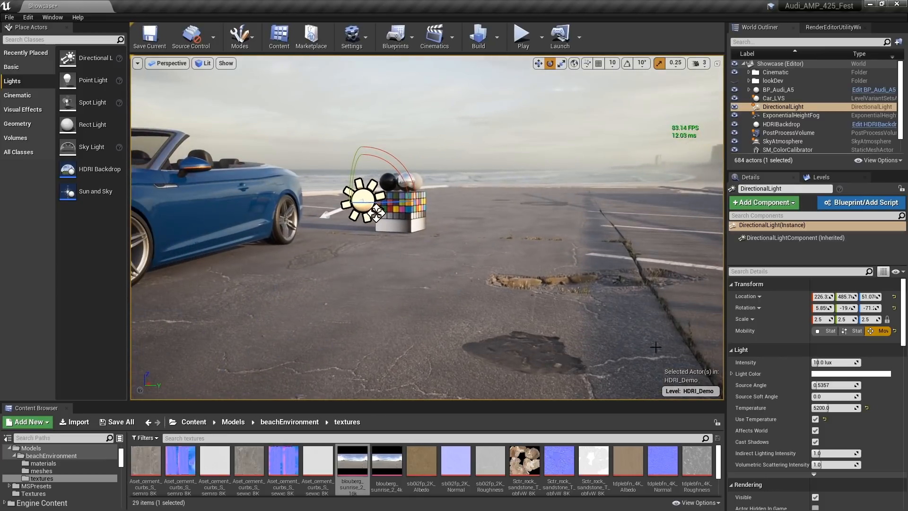
Step: Give the Directional Light a Source Angle of 2.0 and a Source Soft Angle of about 0.57, and tilt it slightly
{"action": "left_click", "coordinate": [834, 384]}
{"action": "type", "text": "2"}
{"action": "key", "text": "Return"}
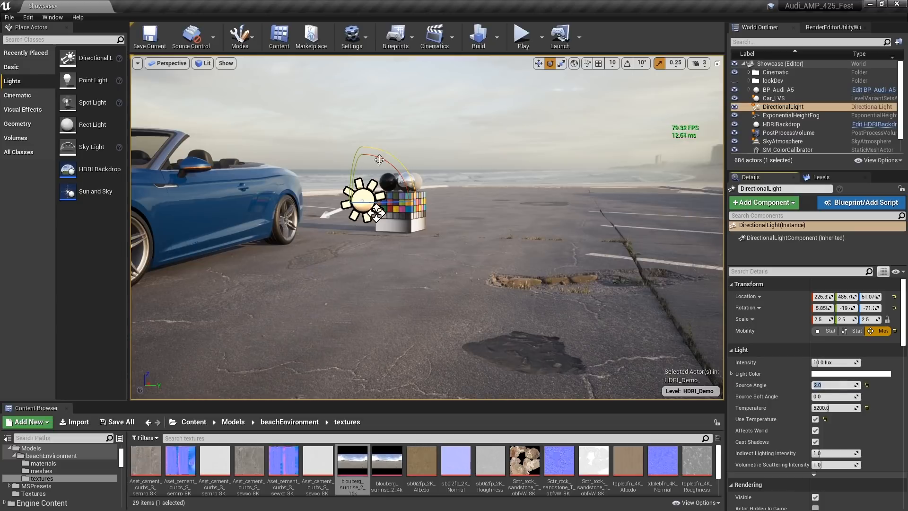
{"action": "left_click_drag", "start_coordinate": [393, 162], "coordinate": [402, 170]}
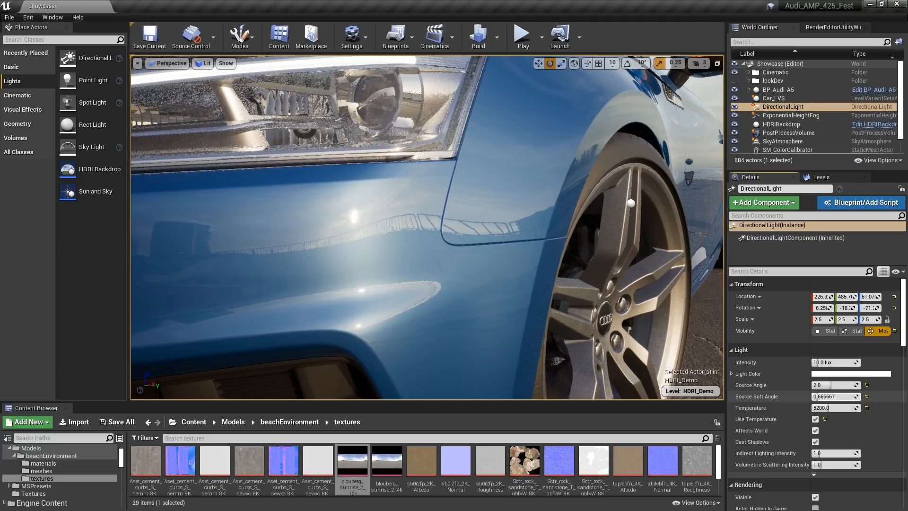
{"action": "right_click_drag", "start_coordinate": [473, 246], "coordinate": [412, 222]}
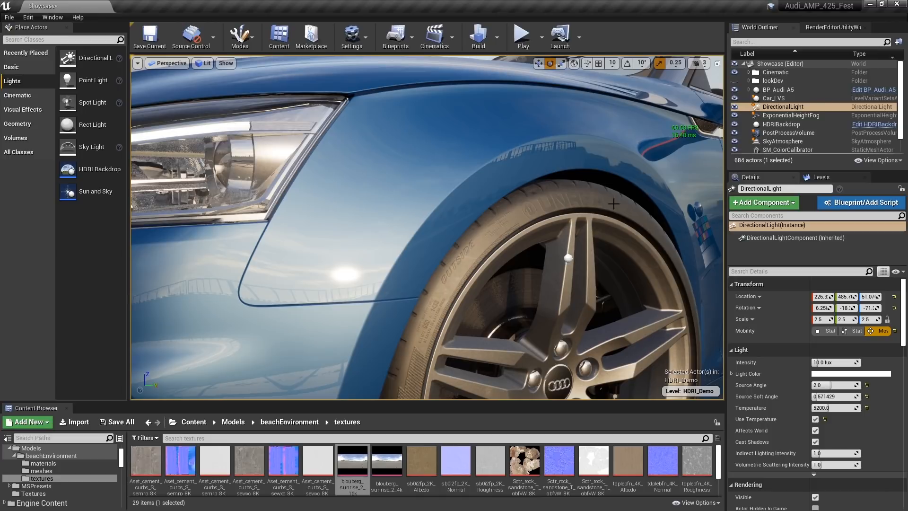
Step: Open the dark blue car paint material of BP_Audi_A5 and fit its window beside the viewport
{"action": "left_click", "coordinate": [589, 113]}
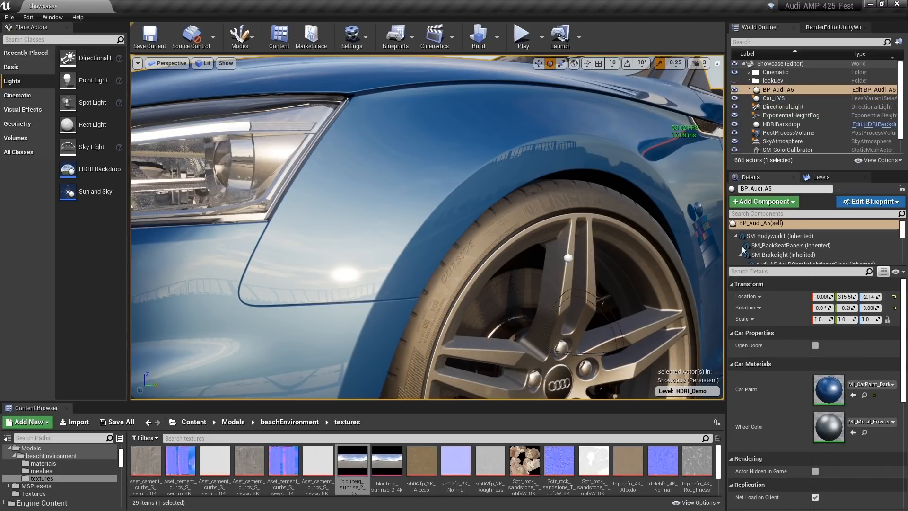
{"action": "double_click", "coordinate": [828, 391]}
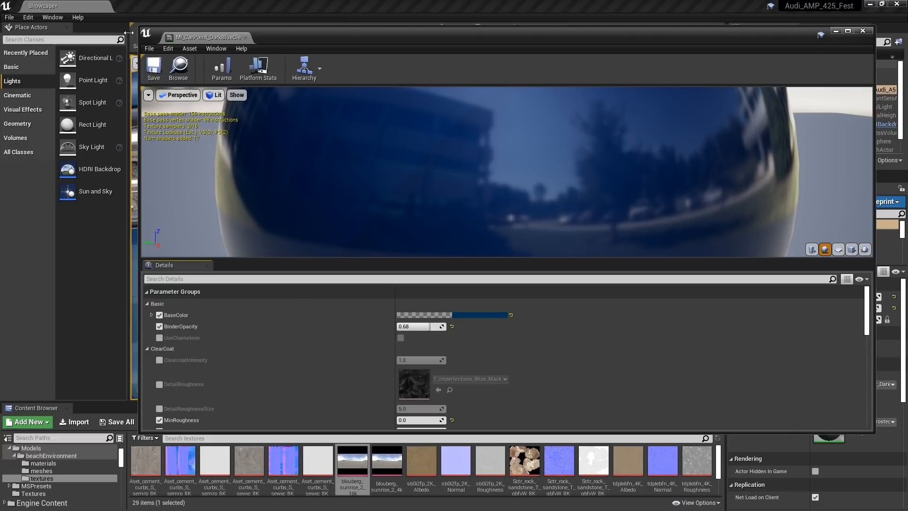
{"action": "left_click_drag", "start_coordinate": [142, 31], "coordinate": [654, 40]}
{"action": "left_click_drag", "start_coordinate": [778, 52], "coordinate": [816, 32]}
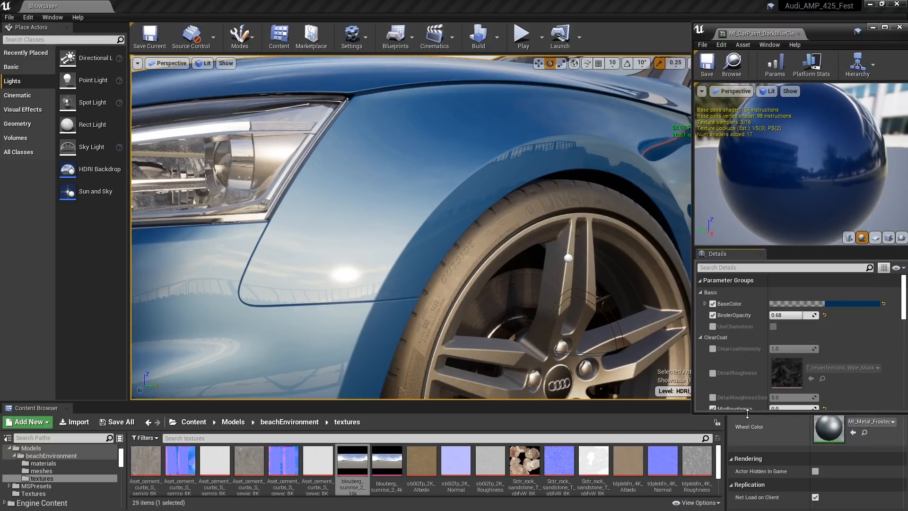
{"action": "left_click_drag", "start_coordinate": [691, 404], "coordinate": [730, 404]}
Step: Reset the car paint's MinRoughness and MaxRoughness to their defaults of 0.04 and 0.08
{"action": "left_click_drag", "start_coordinate": [906, 304], "coordinate": [905, 320]}
{"action": "left_click", "coordinate": [849, 353]}
{"action": "left_click", "coordinate": [849, 365]}
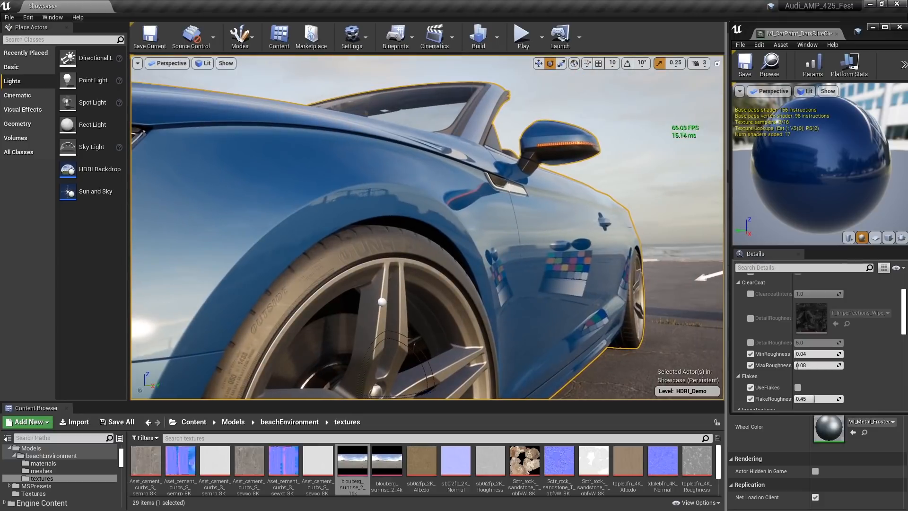
{"action": "mouse_move", "coordinate": [428, 227]}
{"action": "right_mouse_down"}
{"action": "mouse_move", "coordinate": [468, 227]}
{"action": "mouse_move", "coordinate": [442, 225]}
{"action": "right_mouse_up"}
{"action": "key", "text": "w"}
{"action": "key", "text": "s"}
{"action": "key", "text": "w"}
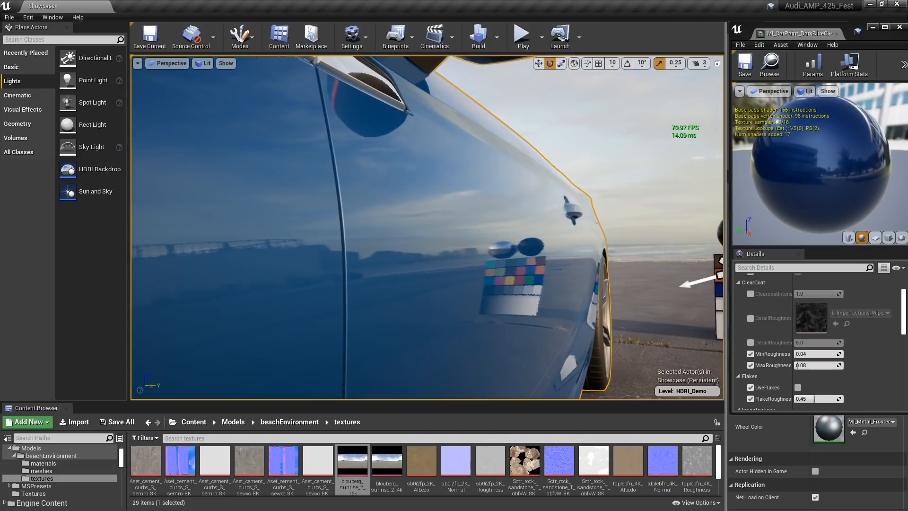
Step: Set the car paint's MinRoughness to 0.01 and MaxRoughness to 0.12
{"action": "left_click", "coordinate": [812, 354]}
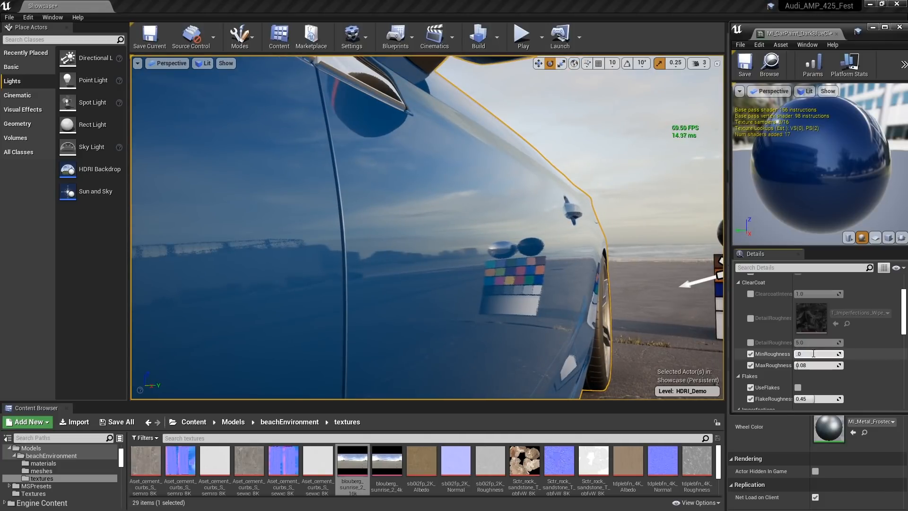
{"action": "right_click_drag", "start_coordinate": [443, 226], "coordinate": [410, 226]}
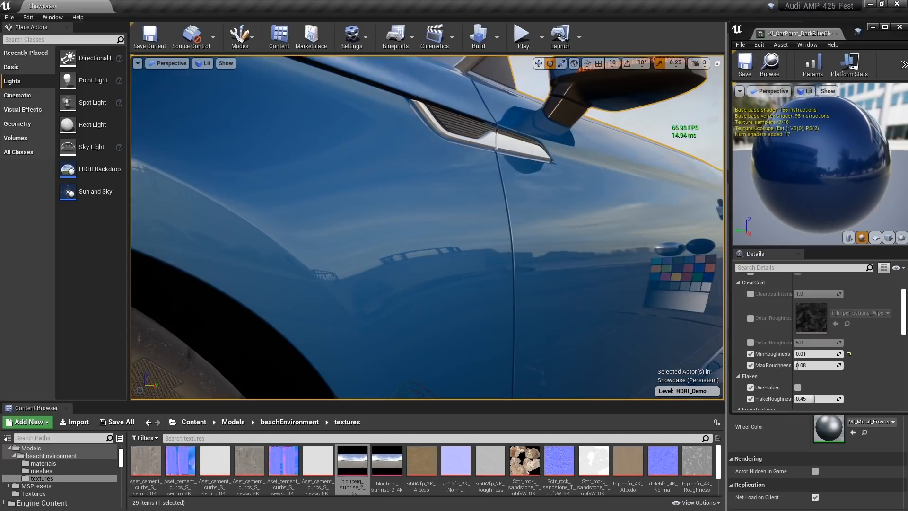
{"action": "left_click", "coordinate": [810, 367]}
{"action": "type", "text": ".12"}
{"action": "key", "text": "Return"}
{"action": "right_click_drag", "start_coordinate": [416, 226], "coordinate": [403, 226]}
{"action": "right_click_drag", "start_coordinate": [499, 269], "coordinate": [498, 269]}
Step: Try MaxRoughness values of 0.3 and 0.2 on the car paint
{"action": "left_click", "coordinate": [815, 365]}
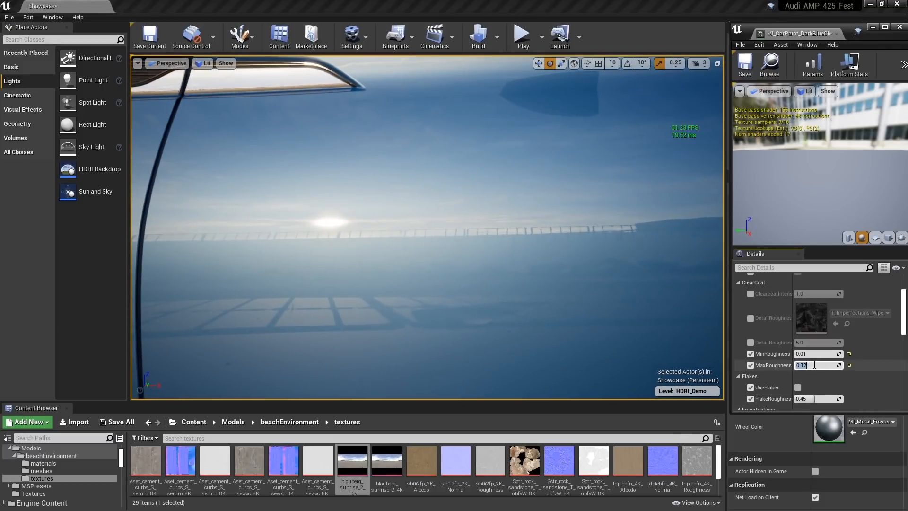
{"action": "type", "text": "0.3"}
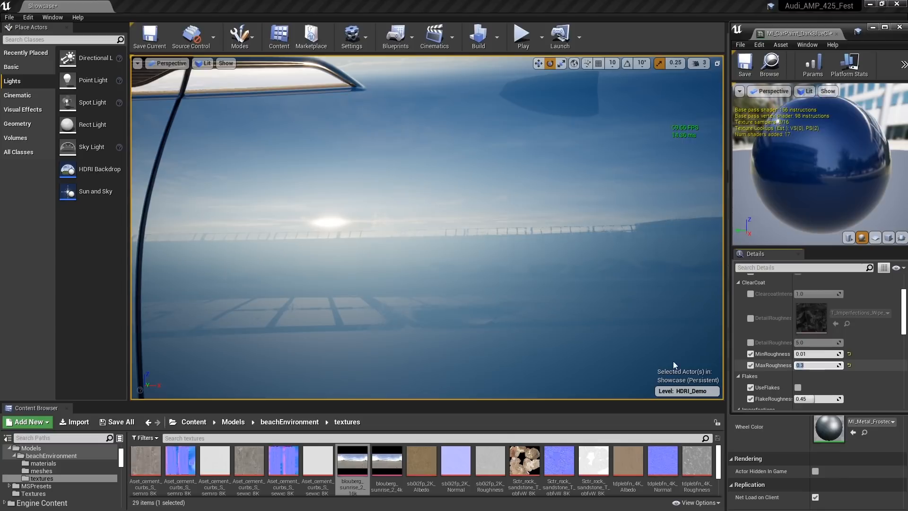
{"action": "right_click_drag", "start_coordinate": [442, 280], "coordinate": [443, 280]}
{"action": "key", "text": "d"}
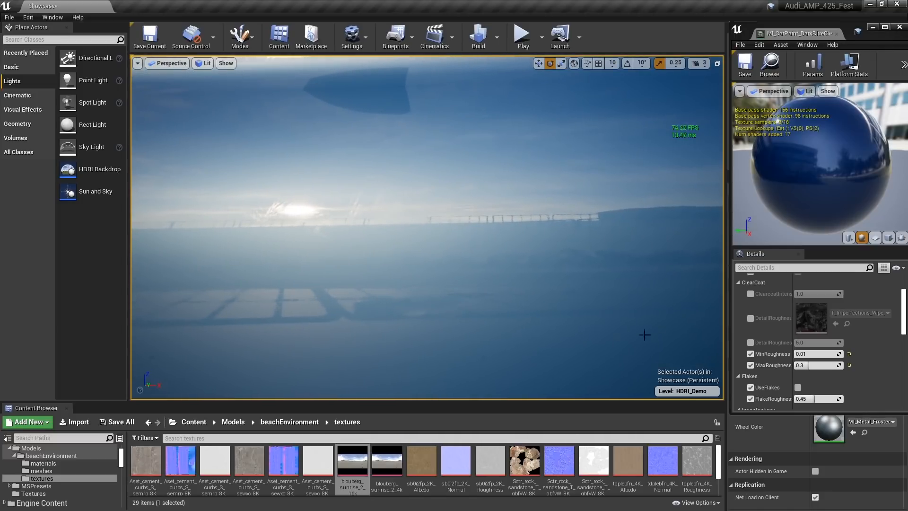
{"action": "left_click", "coordinate": [815, 365]}
{"action": "type", "text": "0.2"}
{"action": "key", "text": "Return"}
Step: Set the car paint's MaxRoughness to 0.15
{"action": "left_click", "coordinate": [802, 365]}
{"action": "type", "text": "15"}
{"action": "key", "text": "Return"}
{"action": "middle_click_drag", "start_coordinate": [468, 235], "coordinate": [426, 231]}
{"action": "mouse_move", "coordinate": [426, 232]}
{"action": "right_mouse_down"}
{"action": "mouse_move", "coordinate": [397, 229]}
{"action": "mouse_move", "coordinate": [477, 230]}
{"action": "mouse_move", "coordinate": [454, 232]}
{"action": "mouse_move", "coordinate": [461, 238]}
{"action": "mouse_move", "coordinate": [416, 230]}
{"action": "mouse_move", "coordinate": [458, 231]}
{"action": "mouse_move", "coordinate": [411, 237]}
{"action": "mouse_move", "coordinate": [453, 227]}
{"action": "mouse_move", "coordinate": [423, 231]}
{"action": "right_mouse_up"}
Step: Turn on UseFlakes for the car paint material
{"action": "left_click", "coordinate": [797, 387]}
{"action": "left_click", "coordinate": [797, 386]}
{"action": "right_click_drag", "start_coordinate": [601, 300], "coordinate": [601, 301]}
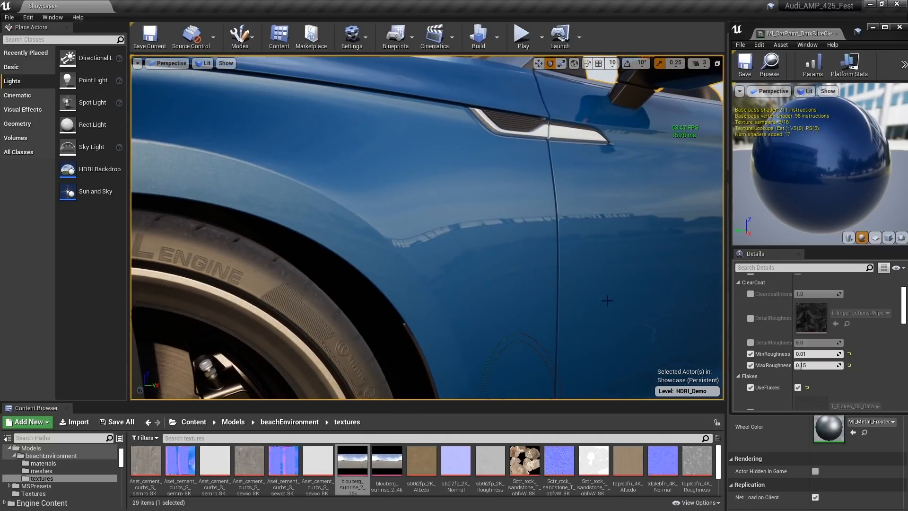
Step: Reset the car paint's orange peel intensity to its default of 0.05
{"action": "left_click_drag", "start_coordinate": [904, 314], "coordinate": [905, 369]}
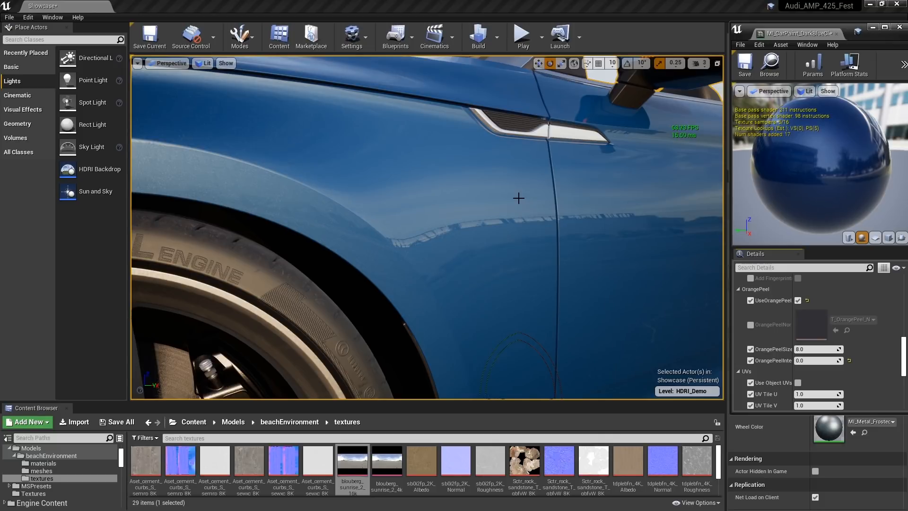
{"action": "left_click_drag", "start_coordinate": [515, 203], "coordinate": [574, 203], "text": "alt"}
{"action": "left_click", "coordinate": [821, 360]}
{"action": "left_click", "coordinate": [850, 360]}
{"action": "left_click", "coordinate": [849, 361]}
{"action": "mouse_move", "coordinate": [615, 285]}
{"action": "left_mouse_down", "text": "alt"}
{"action": "mouse_move", "coordinate": [650, 289]}
{"action": "mouse_move", "coordinate": [621, 287]}
{"action": "mouse_move", "coordinate": [628, 285]}
{"action": "left_mouse_up", "text": "alt"}
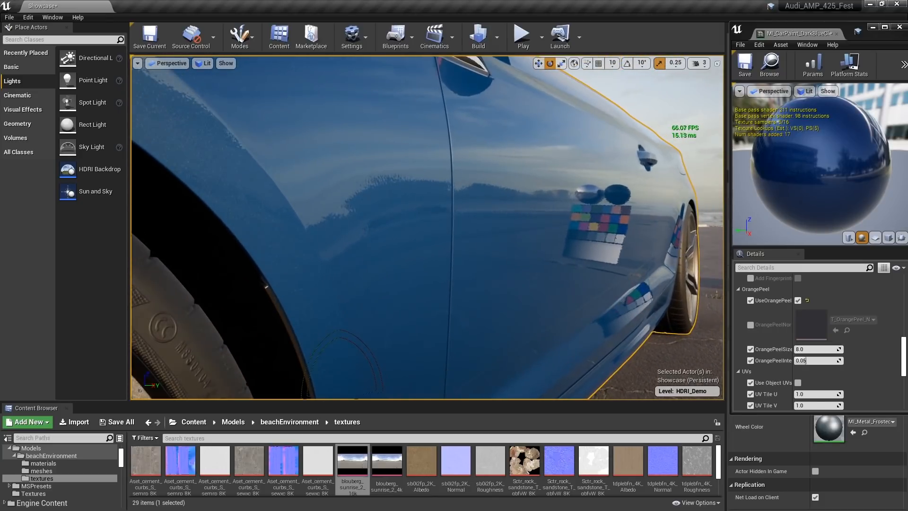
Step: Set the car paint's orange peel intensity to 0.03 and deselect the car
{"action": "left_click", "coordinate": [814, 360]}
{"action": "type", "text": "0.03"}
{"action": "key", "text": "Return"}
{"action": "left_click_drag", "start_coordinate": [569, 195], "coordinate": [614, 204]}
{"action": "key", "text": "Escape"}
{"action": "right_click_drag", "start_coordinate": [579, 202], "coordinate": [599, 221]}
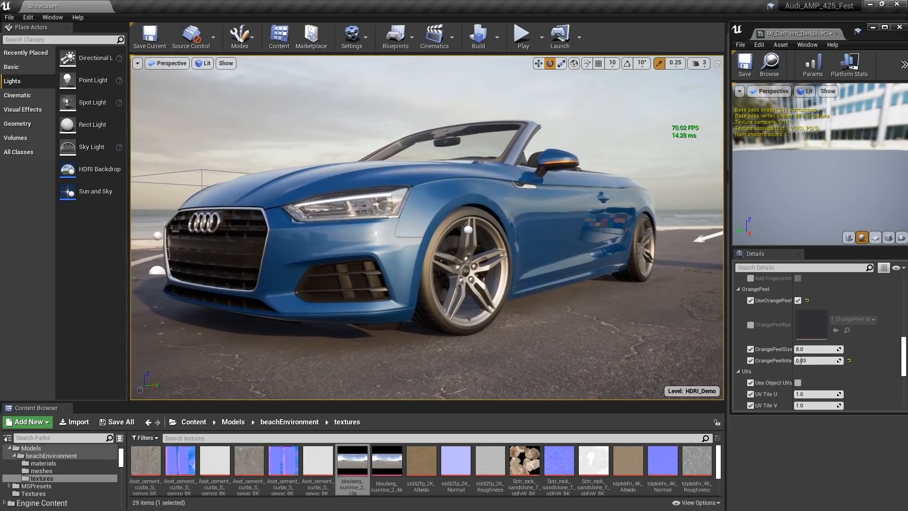
Step: Close the car paint material window and frame the car's front wheel and headlight
{"action": "left_click_drag", "start_coordinate": [846, 28], "coordinate": [750, 43]}
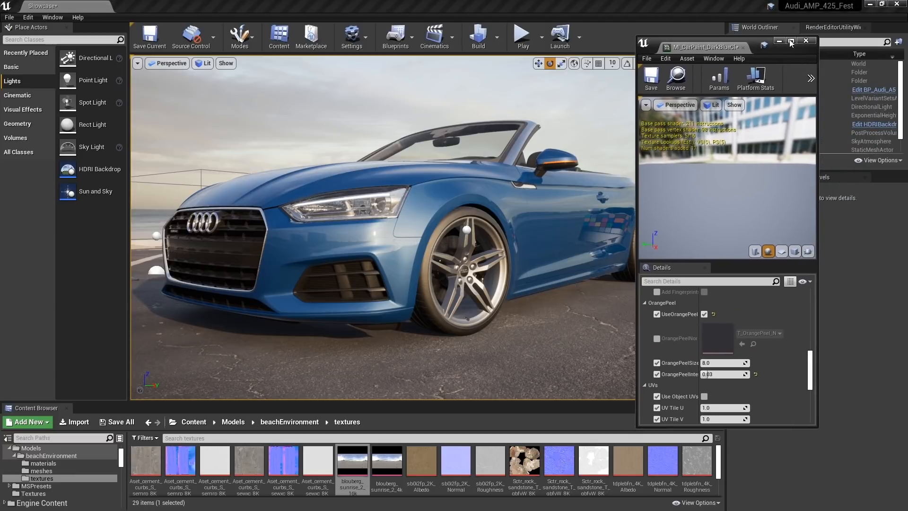
{"action": "left_click", "coordinate": [806, 43]}
{"action": "right_click_drag", "start_coordinate": [427, 227], "coordinate": [531, 257]}
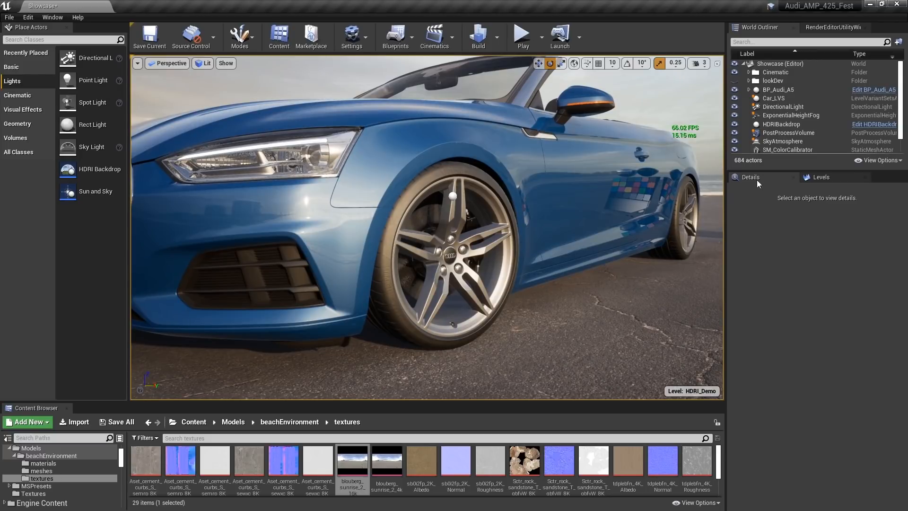
Step: Select the PostProcessVolume and set the Ray Tracing Reflections Max. Bounces to 3
{"action": "left_click", "coordinate": [783, 133]}
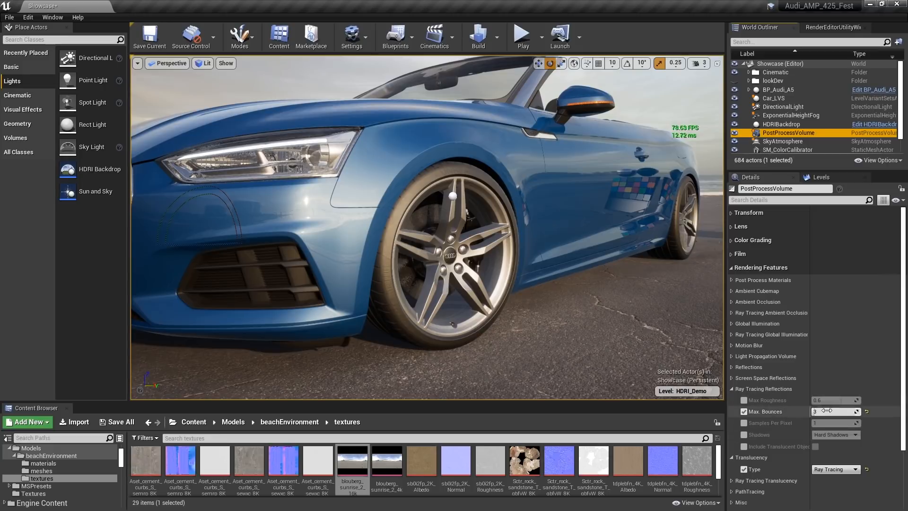
{"action": "left_click", "coordinate": [815, 408]}
{"action": "type", "text": "3"}
{"action": "key", "text": "Return"}
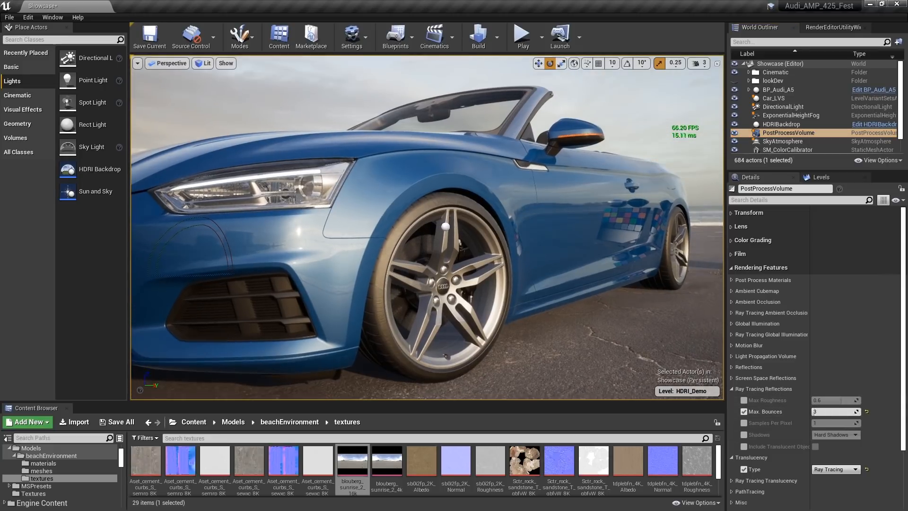
{"action": "right_click_drag", "start_coordinate": [617, 336], "coordinate": [613, 343]}
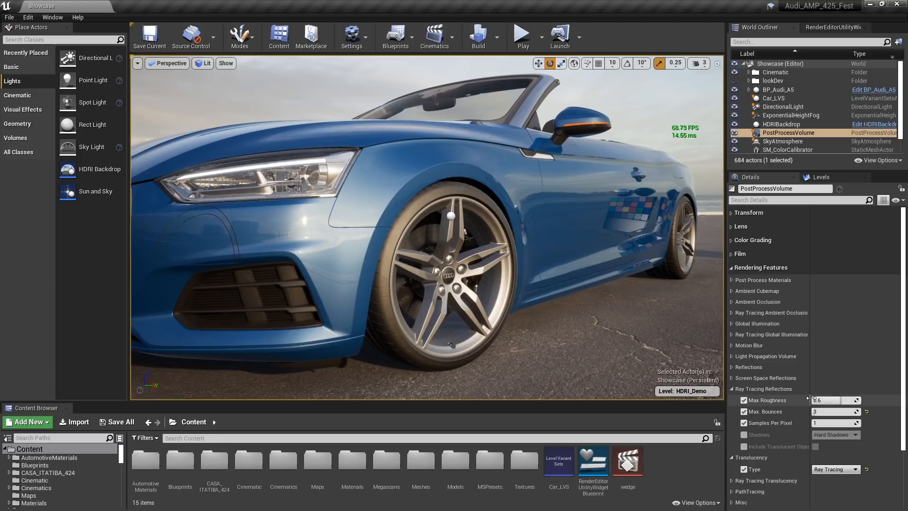
Step: Set the PostProcessVolume's Ray Tracing Reflections Max Roughness to 1.0 and Samples Per Pixel to 5
{"action": "left_click", "coordinate": [837, 401]}
{"action": "type", "text": "1.0"}
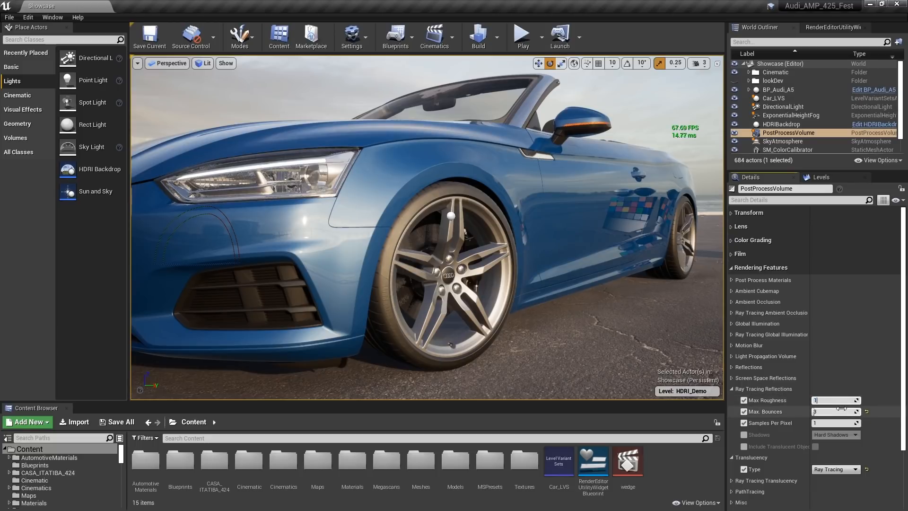
{"action": "key", "text": "Tab"}
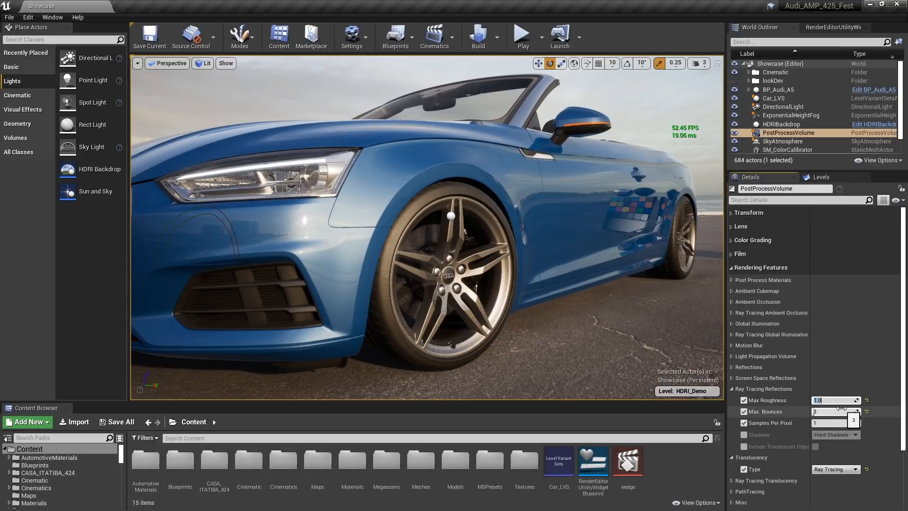
{"action": "left_click", "coordinate": [829, 423]}
{"action": "type", "text": "5"}
{"action": "key", "text": "Return"}
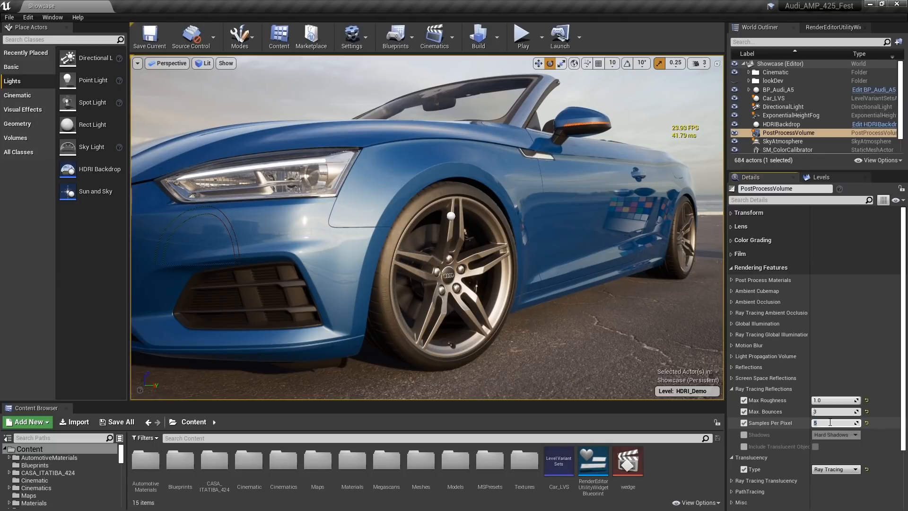
Step: Set the Ray Tracing Reflections Max Roughness to 0.6
{"action": "left_click", "coordinate": [829, 400]}
{"action": "type", "text": "0.6"}
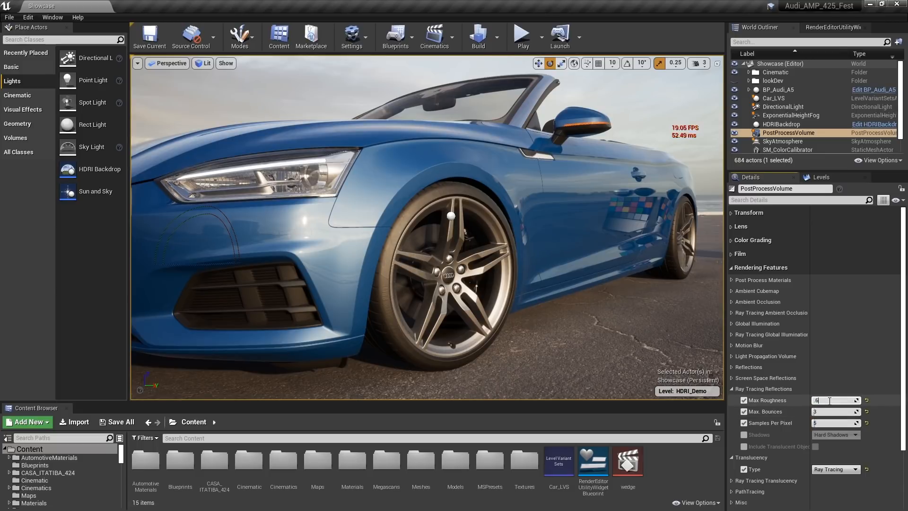
{"action": "key", "text": "Return"}
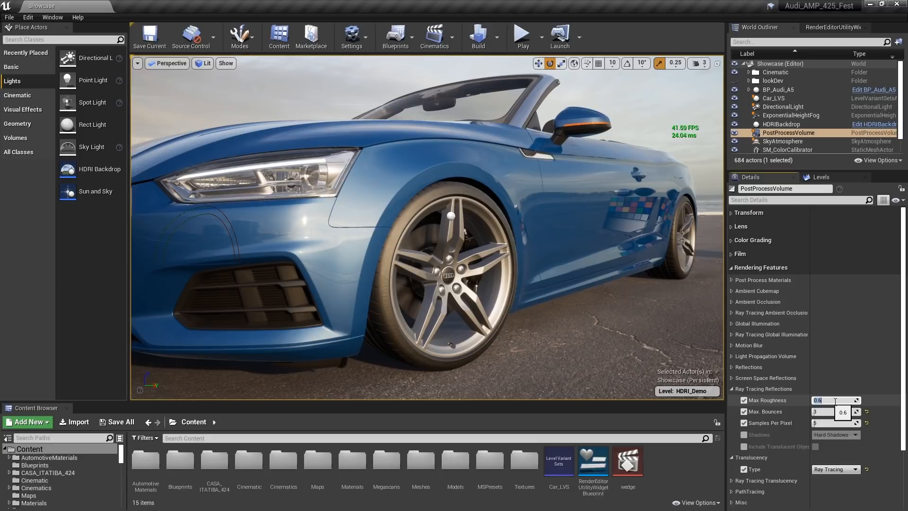
Step: Make the Reflection_Cap level visible and select several reflection captures around the car's hood, front light and grille to inspect their influence areas
{"action": "left_click", "coordinate": [836, 178]}
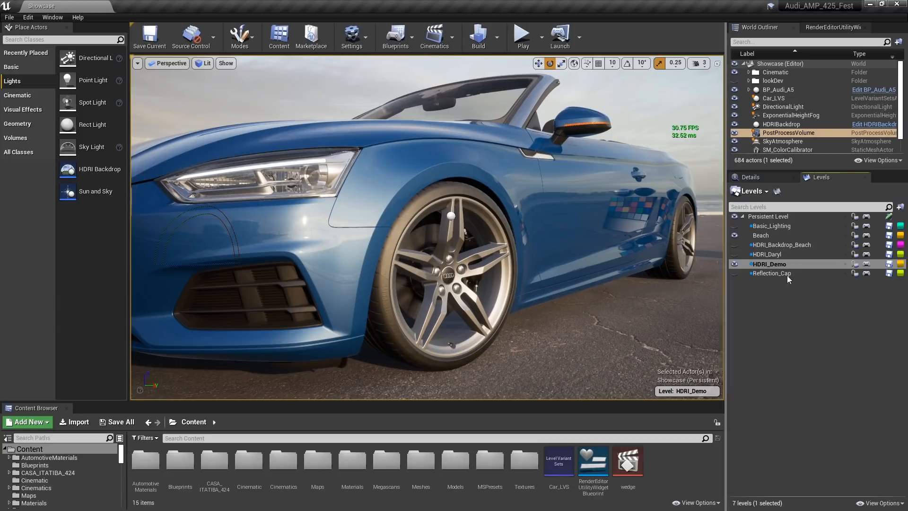
{"action": "left_click", "coordinate": [735, 273]}
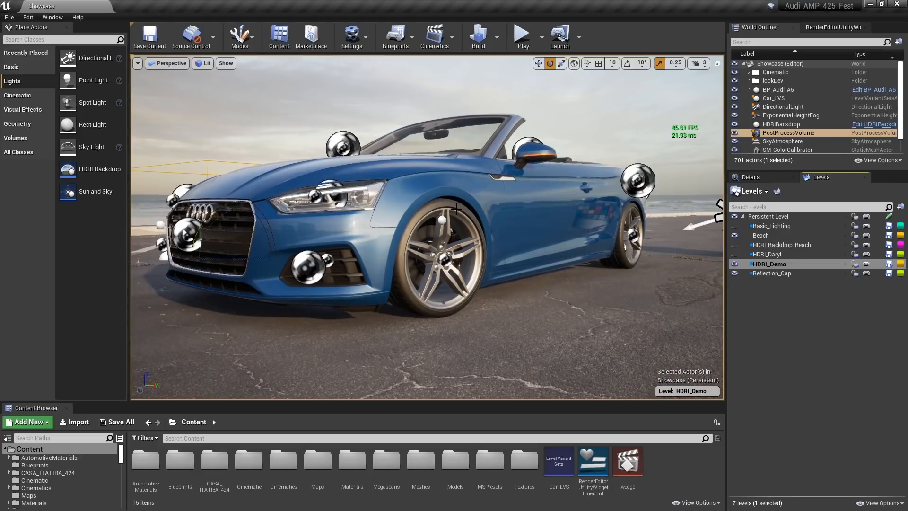
{"action": "left_click", "coordinate": [638, 181]}
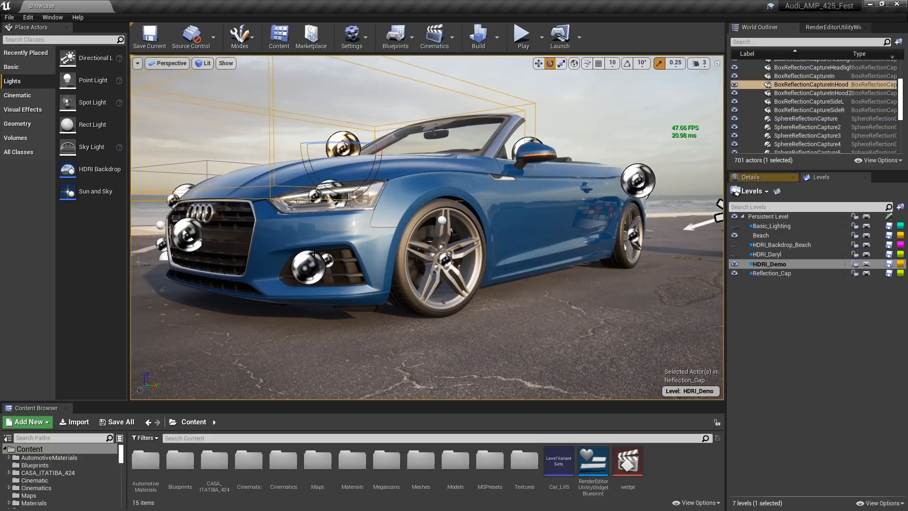
{"action": "left_click", "coordinate": [320, 267]}
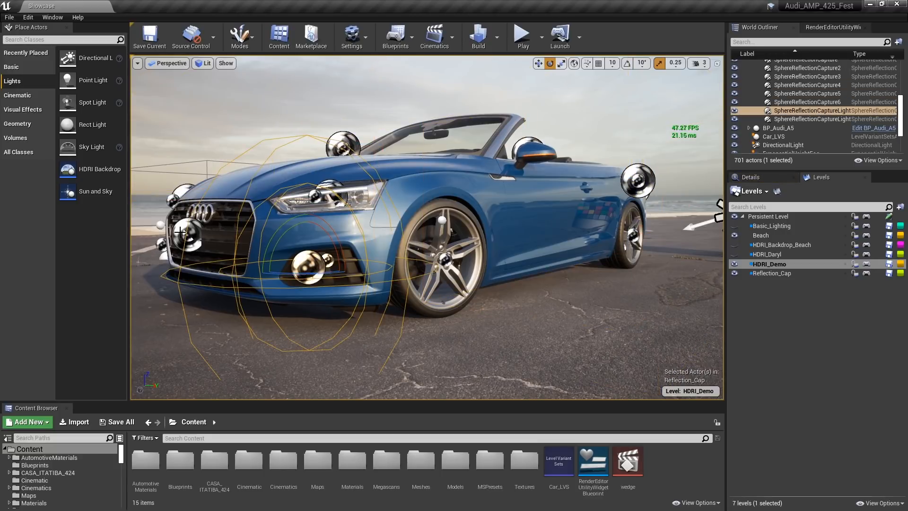
{"action": "left_click", "coordinate": [315, 200]}
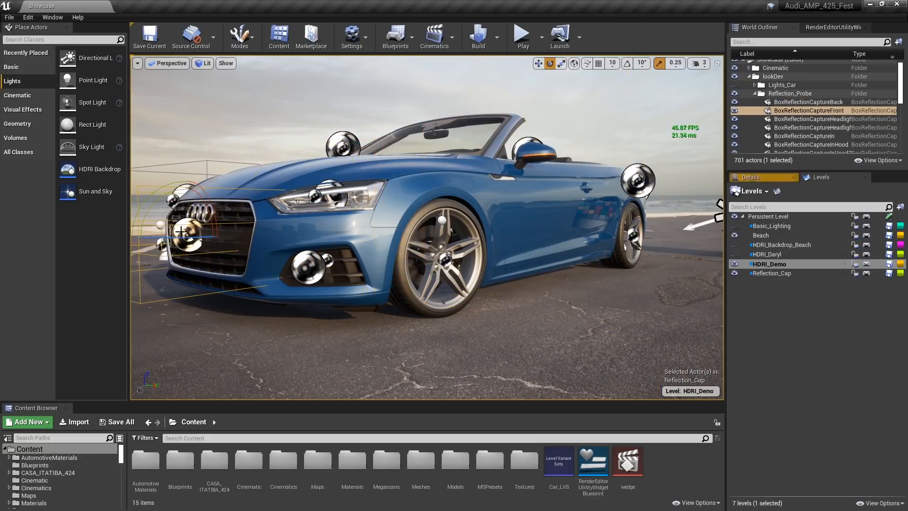
{"action": "left_click", "coordinate": [313, 195]}
Step: Move the wheel sphere captures outward by setting Capture Offset Y to about 24.5 for the front wheel and 25.2 for the rear wheel
{"action": "left_click", "coordinate": [444, 257]}
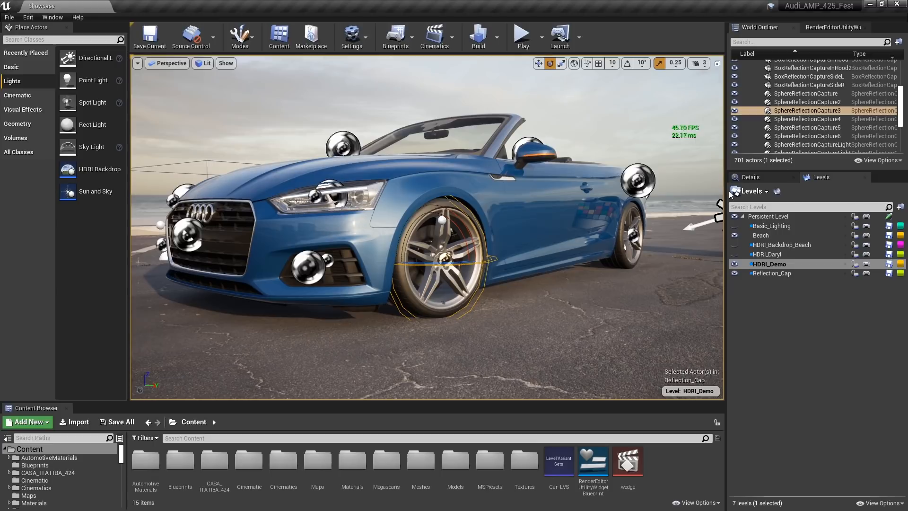
{"action": "left_click", "coordinate": [750, 178]}
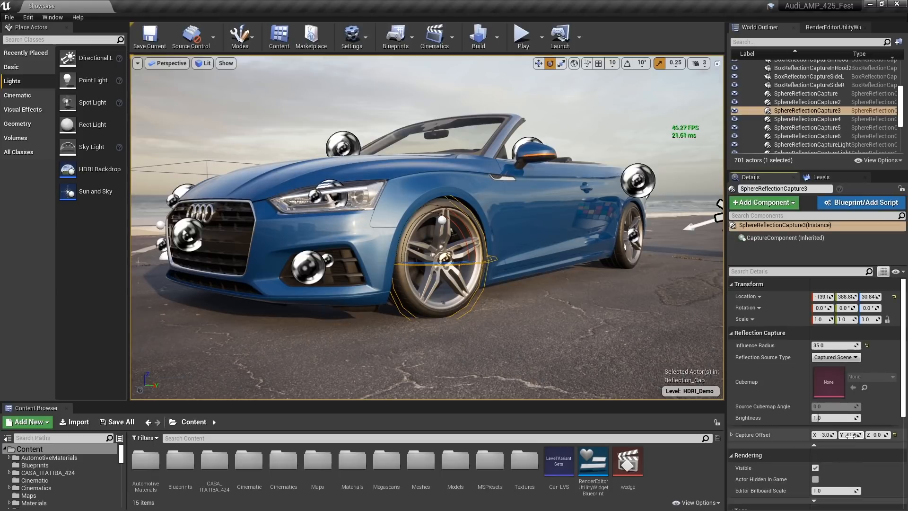
{"action": "left_click_drag", "start_coordinate": [848, 435], "coordinate": [865, 435]}
{"action": "left_click", "coordinate": [634, 238]}
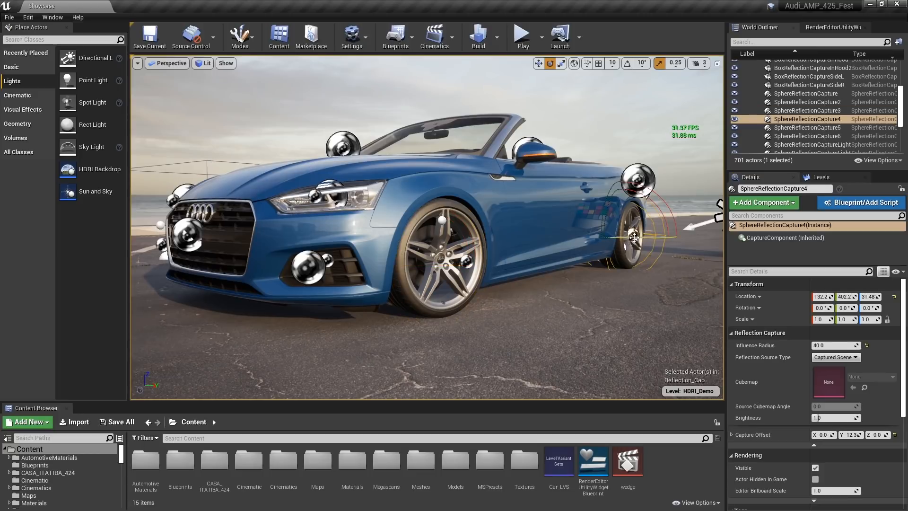
{"action": "left_click_drag", "start_coordinate": [852, 436], "coordinate": [857, 436]}
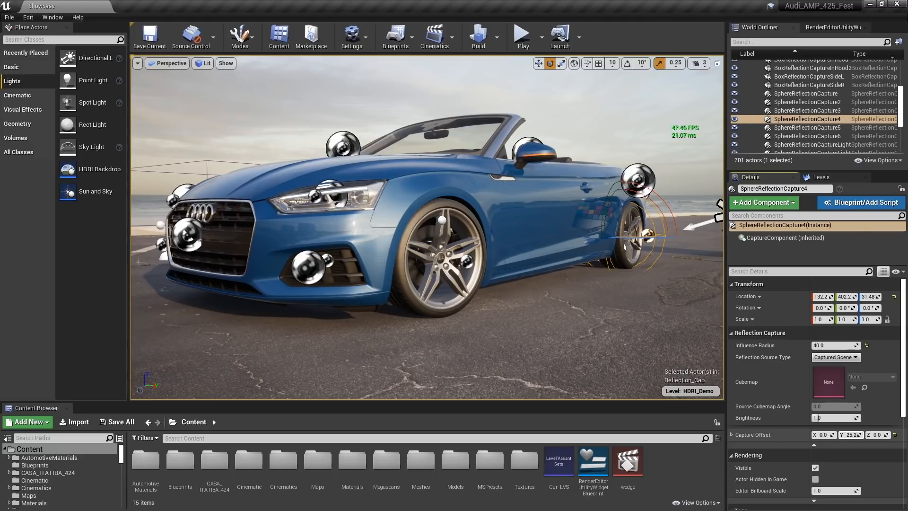
Step: Build the reflection captures with the adjusted wheel capture offsets
{"action": "right_click_drag", "start_coordinate": [529, 246], "coordinate": [582, 334]}
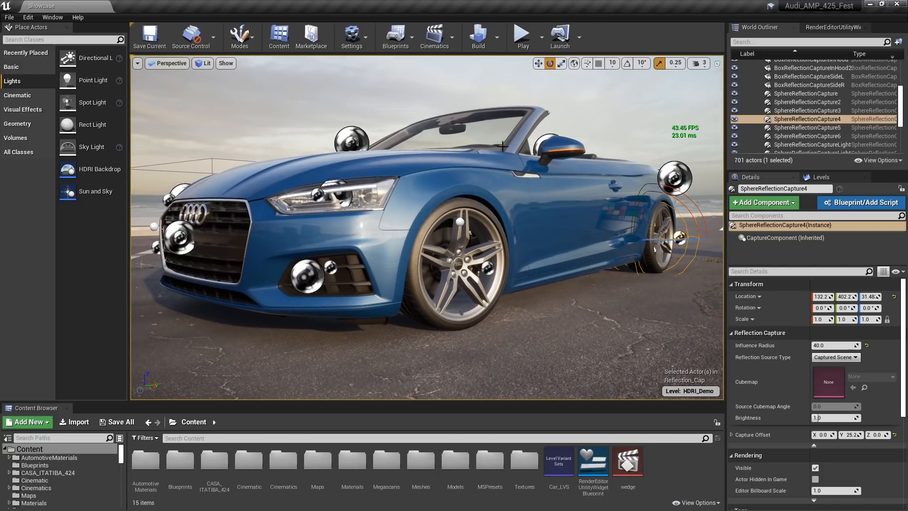
{"action": "left_click", "coordinate": [496, 37]}
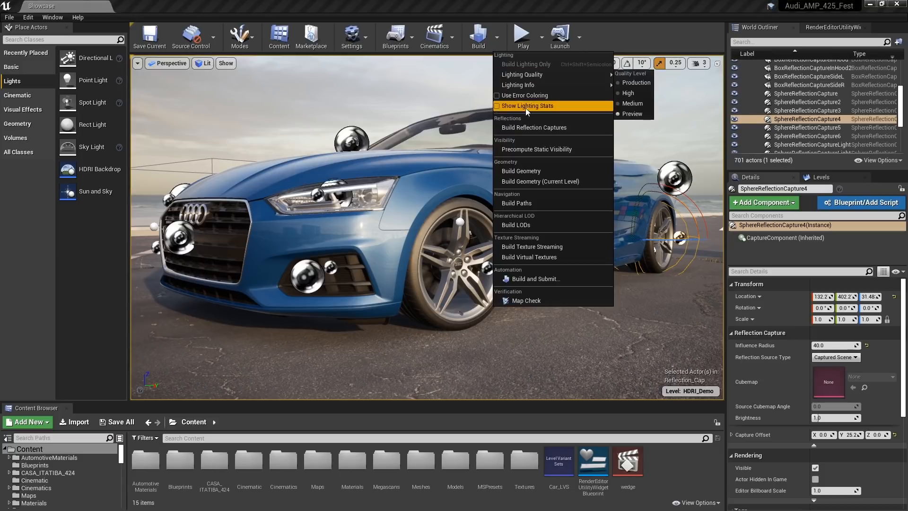
{"action": "left_click", "coordinate": [530, 127]}
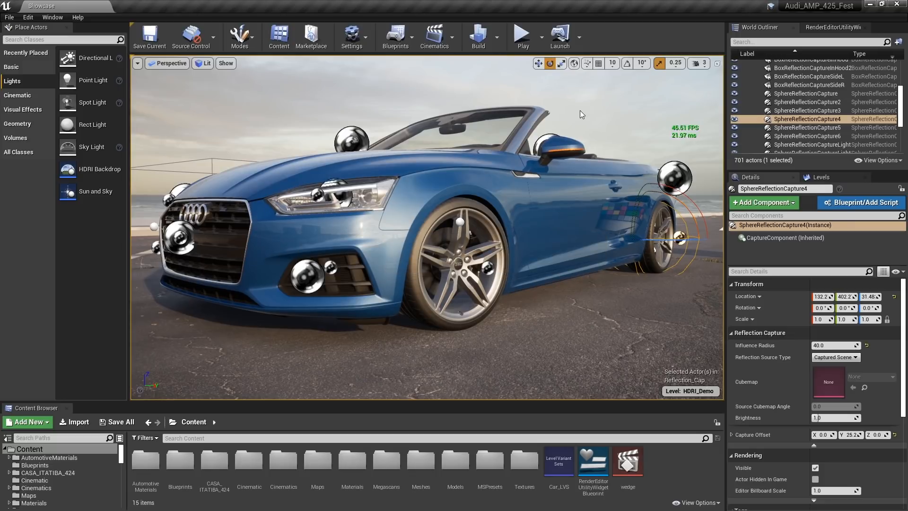
Step: Try moving the front wheel's sphere reflection capture upward and undo the move
{"action": "left_click", "coordinate": [490, 266]}
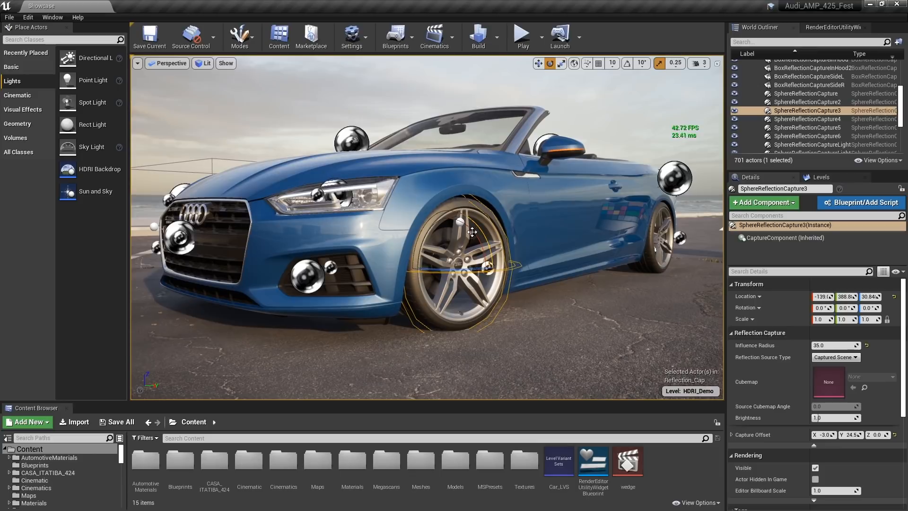
{"action": "key", "text": "w"}
{"action": "left_click_drag", "start_coordinate": [445, 232], "coordinate": [446, 218]}
{"action": "key", "text": "ctrl+z"}
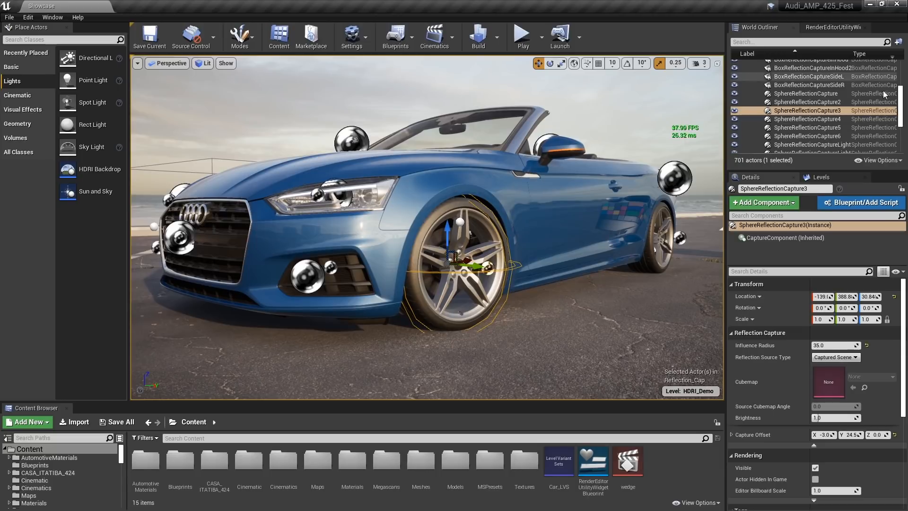
Step: Show the HDRIBackdrop's Skylight component settings, place a separate Sky Light beside the front wheel for comparison, and delete it
{"action": "scroll", "coordinate": [881, 89], "scroll_direction": "up", "scroll_amount": 5}
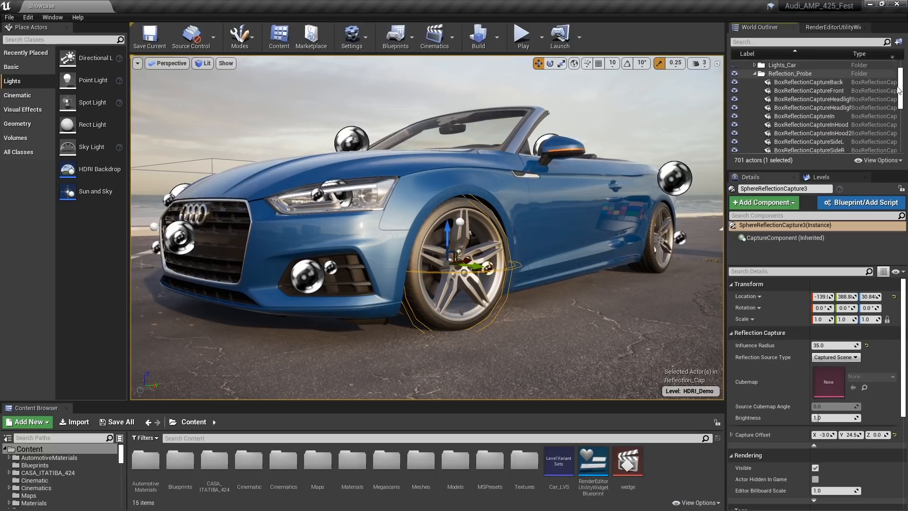
{"action": "left_click", "coordinate": [636, 91]}
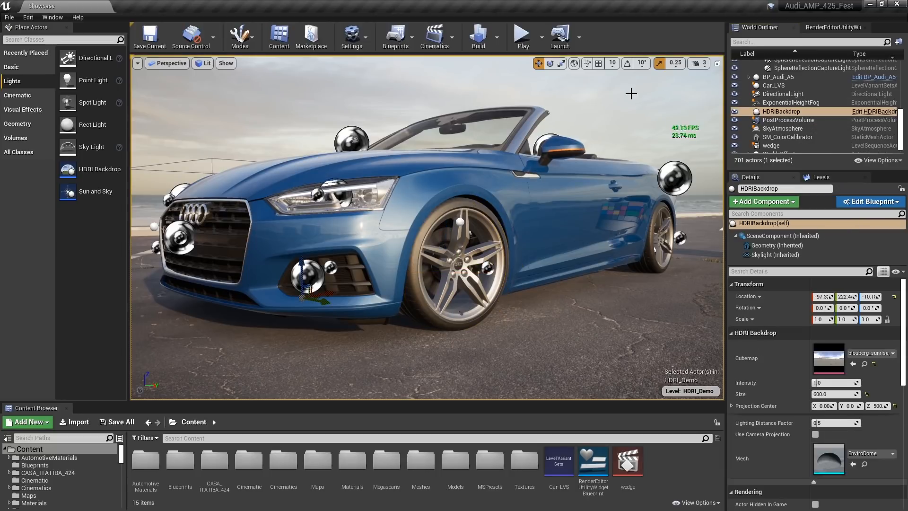
{"action": "left_click", "coordinate": [756, 256]}
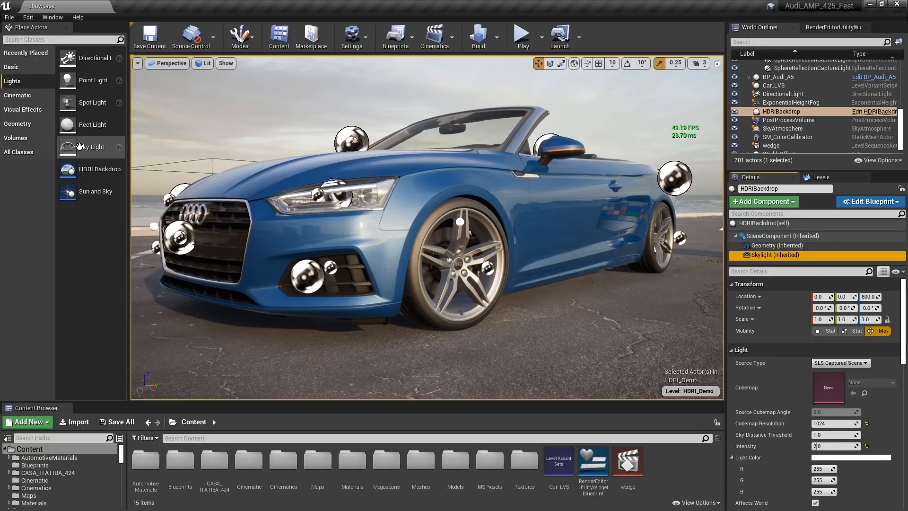
{"action": "left_click_drag", "start_coordinate": [359, 213], "coordinate": [386, 257]}
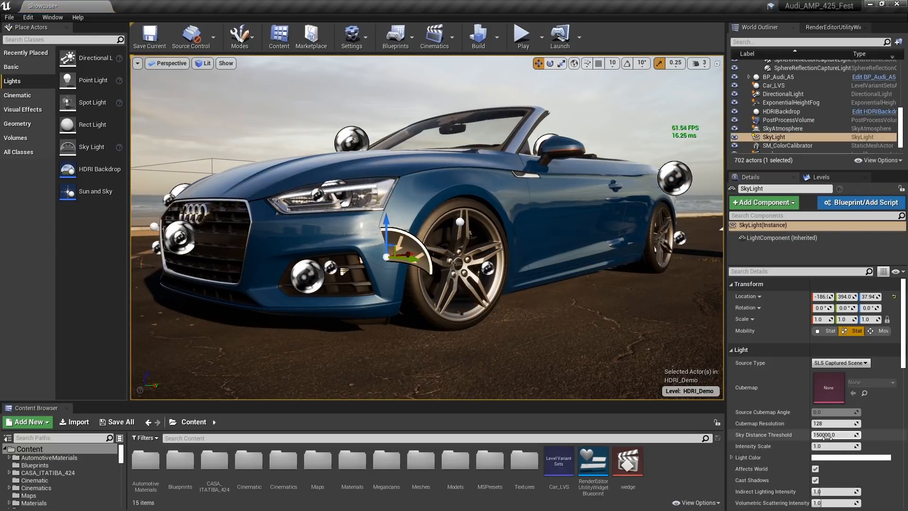
{"action": "key", "text": "Delete"}
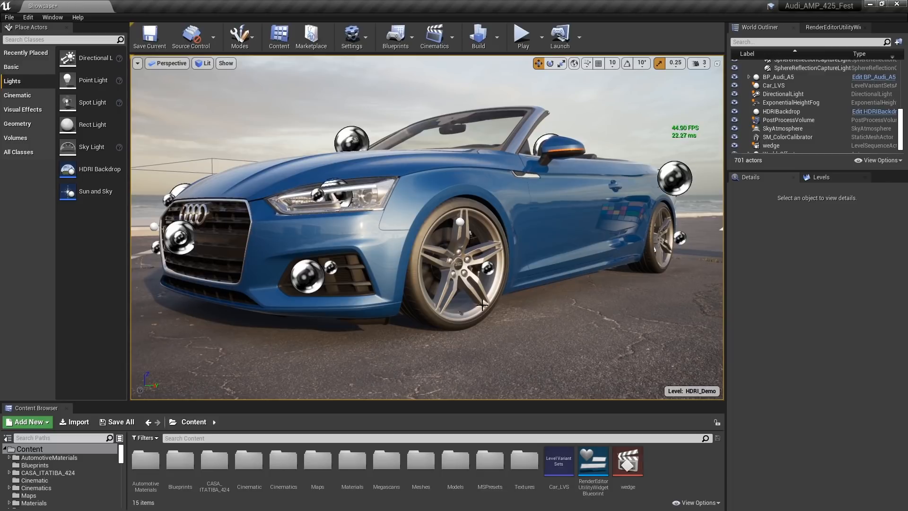
Step: Set the Sky Distance Threshold of the HDRIBackdrop's Skylight component to 6000
{"action": "left_click", "coordinate": [612, 100]}
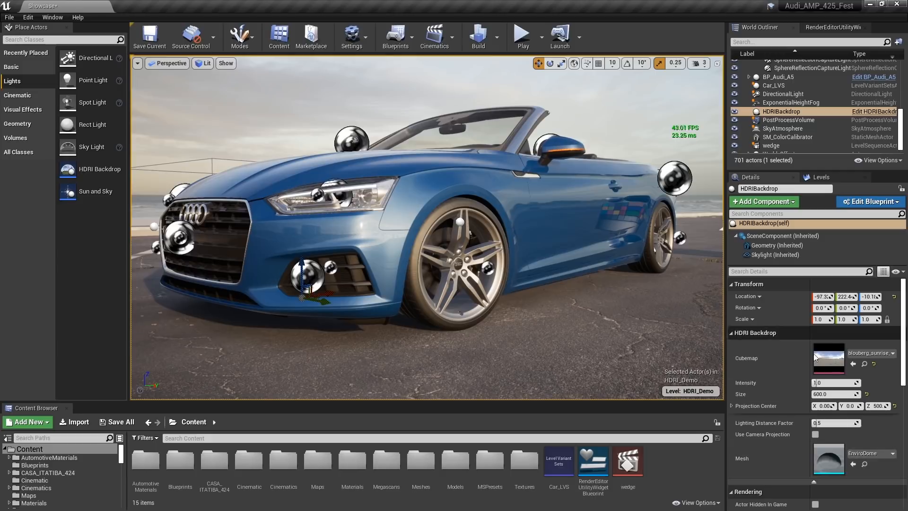
{"action": "left_click", "coordinate": [769, 256]}
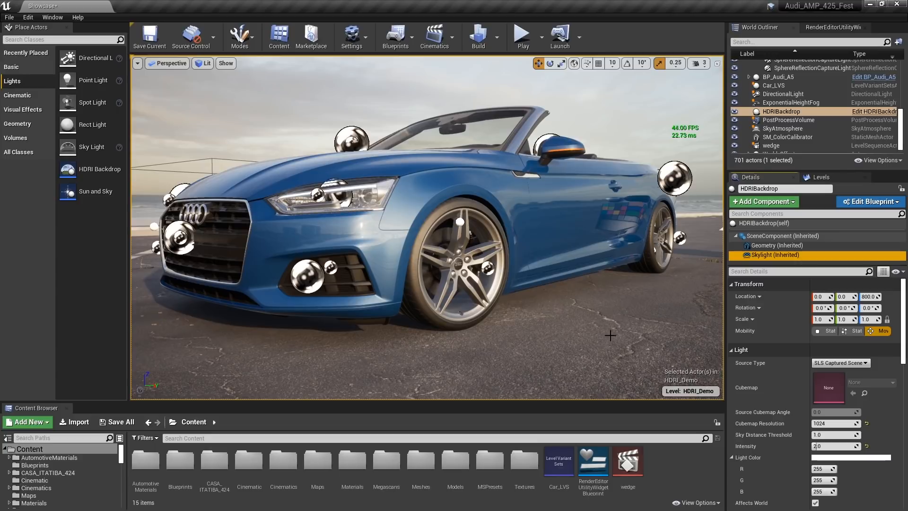
{"action": "left_click", "coordinate": [825, 435]}
{"action": "type", "text": "6000"}
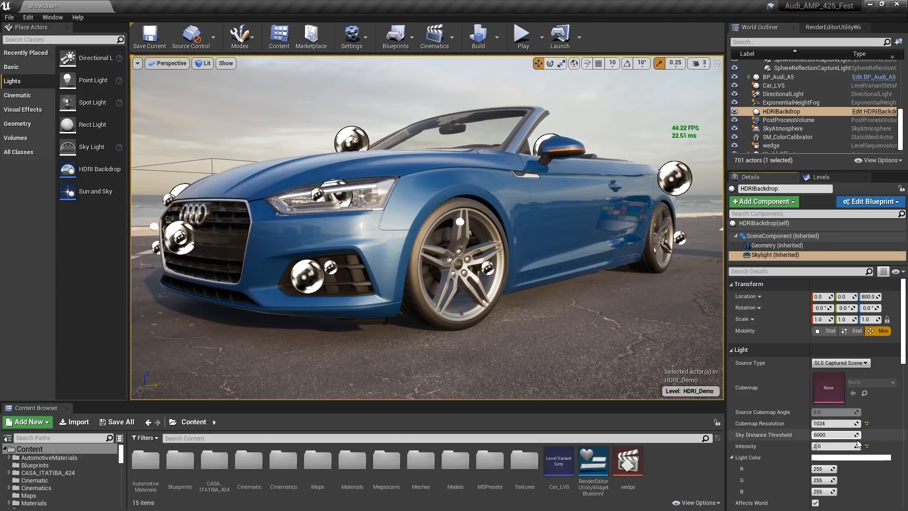
{"action": "key", "text": "Return"}
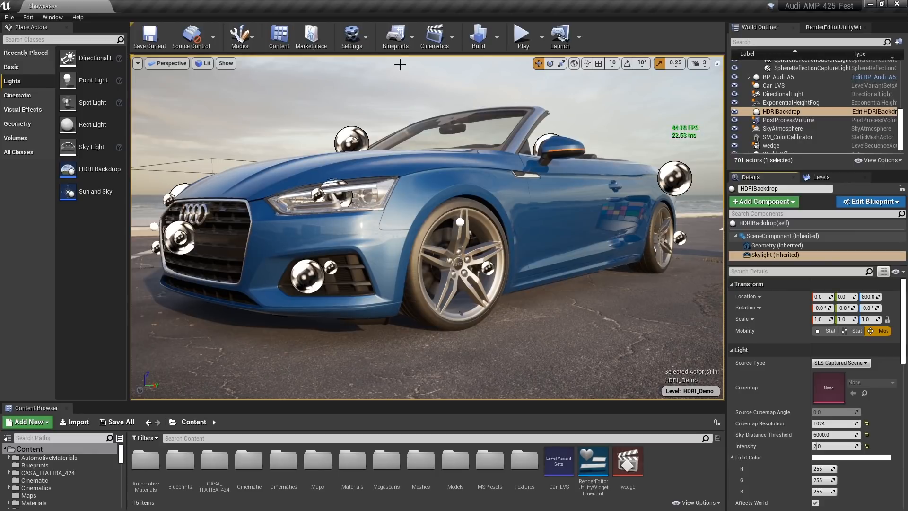
Step: Rebuild the reflection captures using the new Sky Distance Threshold
{"action": "left_click", "coordinate": [497, 42]}
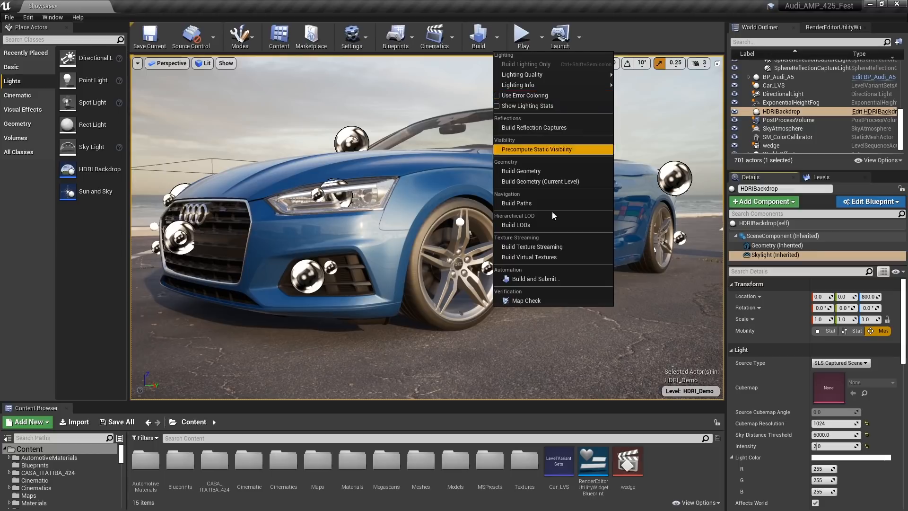
{"action": "left_click", "coordinate": [528, 128]}
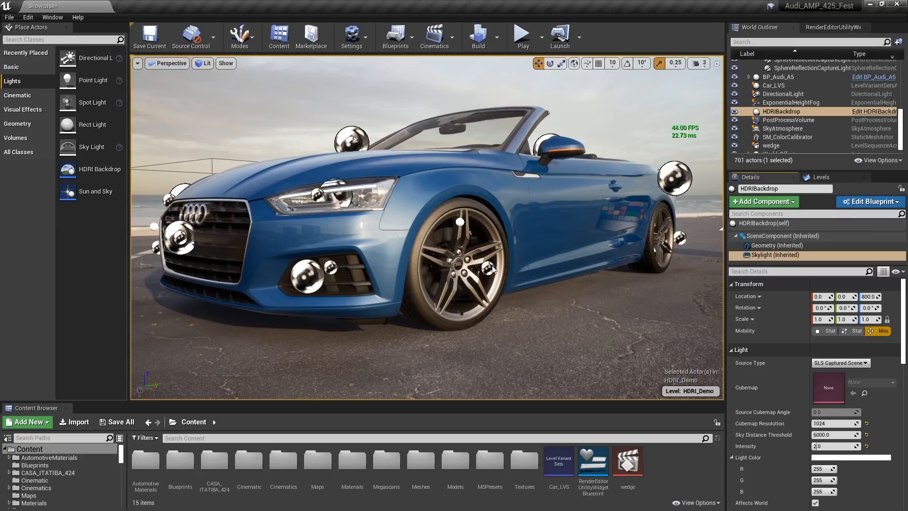
{"action": "key", "text": "Escape"}
Step: Try moving the front wheel's sphere reflection capture vertically and undo the move
{"action": "left_click", "coordinate": [460, 221]}
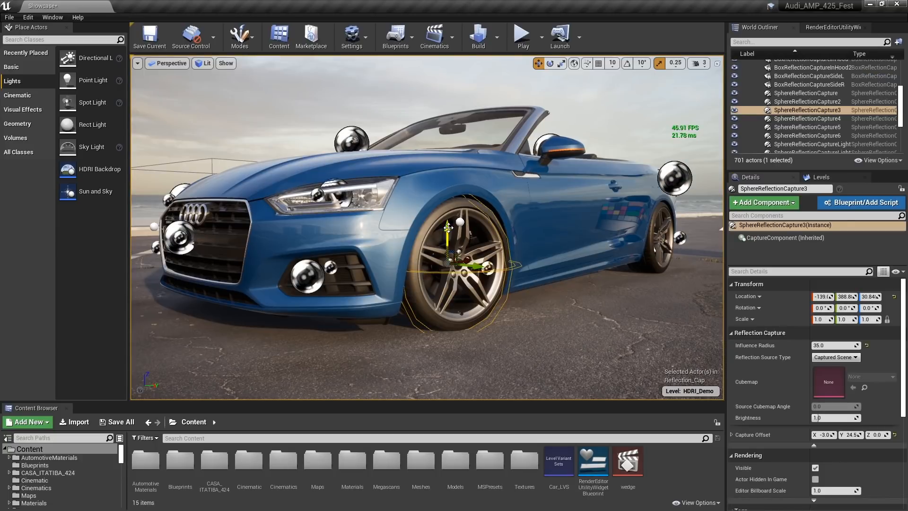
{"action": "left_click_drag", "start_coordinate": [444, 202], "coordinate": [443, 231]}
{"action": "key", "text": "ctrl+z"}
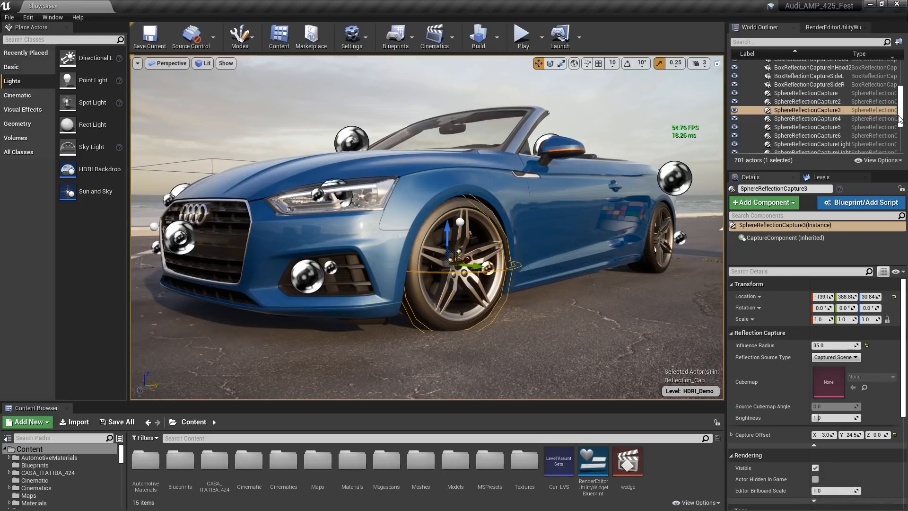
Step: Collapse the Reflection_Probe folder, select the PostProcessVolume and set its Ray Tracing Reflections Max Roughness to 0.9
{"action": "scroll", "coordinate": [759, 104], "scroll_direction": "up", "scroll_amount": 5}
{"action": "left_click", "coordinate": [755, 98]}
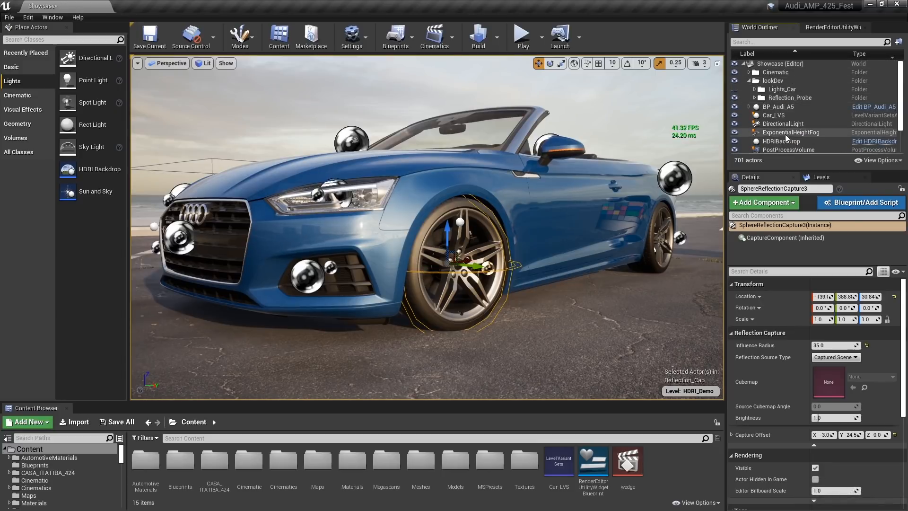
{"action": "left_click", "coordinate": [791, 150]}
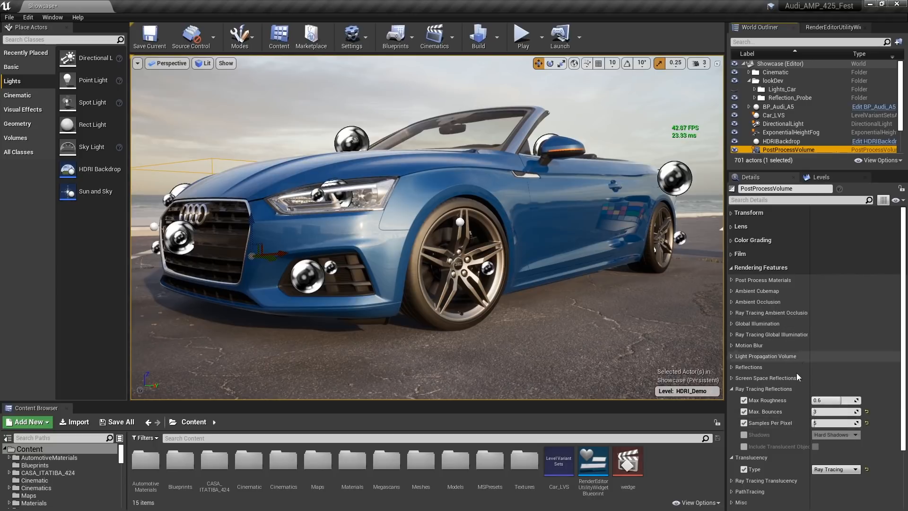
{"action": "left_click", "coordinate": [823, 400]}
{"action": "type", "text": "0.9"}
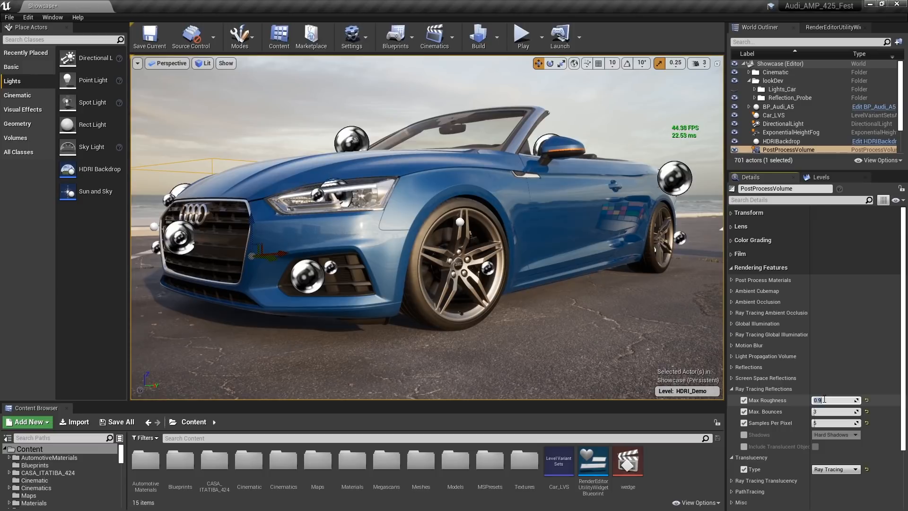
Step: Try a Ray Tracing Reflections Max Roughness of 1.0 on the PostProcessVolume and settle on 0.6
{"action": "key", "text": "Return"}
{"action": "type", "text": "1.0"}
{"action": "key", "text": "Return"}
{"action": "key", "text": "BackSpace"}
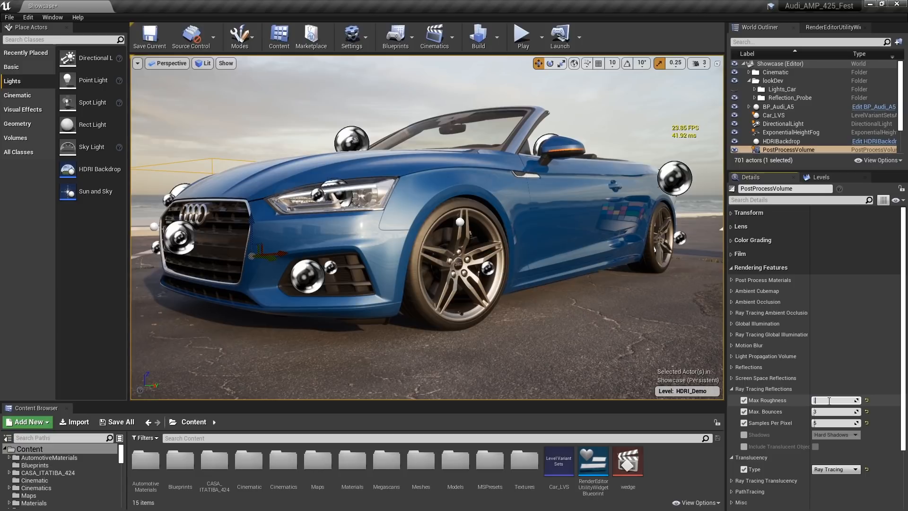
{"action": "type", "text": "0.6"}
{"action": "key", "text": "Return"}
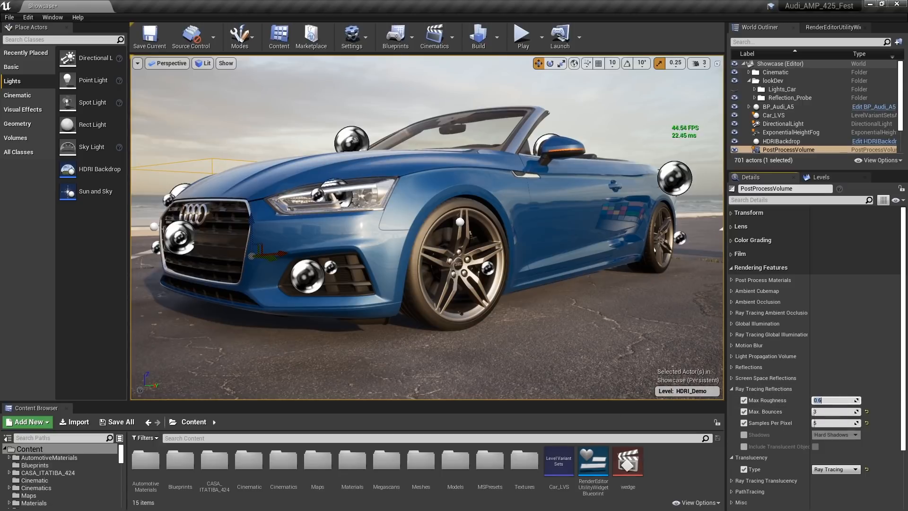
Step: Select the front wheel's sphere reflection capture and inspect the car from the front side
{"action": "left_click", "coordinate": [488, 269]}
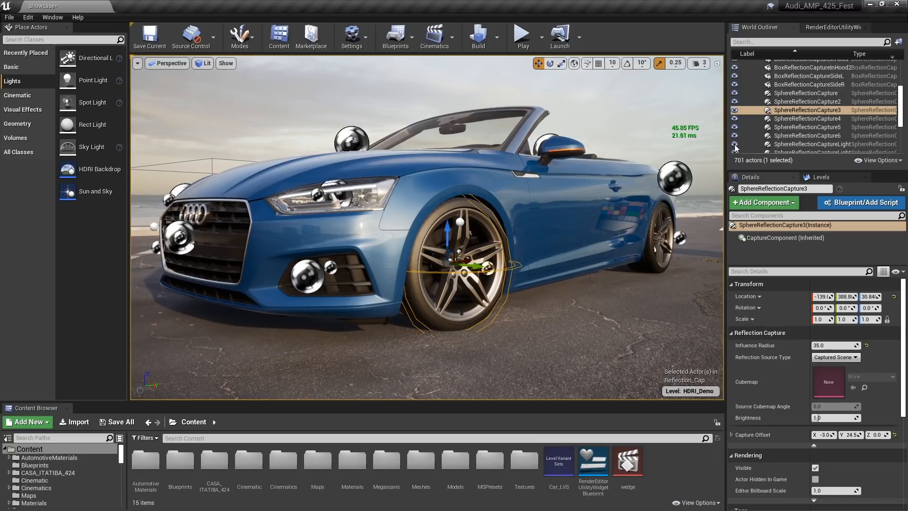
{"action": "left_click_drag", "start_coordinate": [903, 109], "coordinate": [904, 81]}
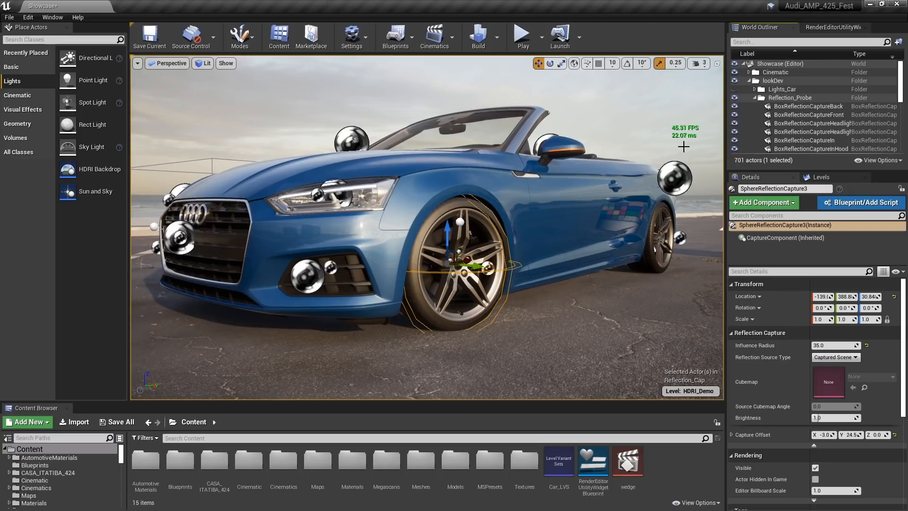
{"action": "mouse_move", "coordinate": [624, 163]}
{"action": "right_mouse_down"}
{"action": "mouse_move", "coordinate": [636, 168]}
{"action": "mouse_move", "coordinate": [596, 166]}
{"action": "mouse_move", "coordinate": [584, 152]}
{"action": "mouse_move", "coordinate": [617, 159]}
{"action": "mouse_move", "coordinate": [615, 146]}
{"action": "mouse_move", "coordinate": [628, 156]}
{"action": "right_mouse_up"}
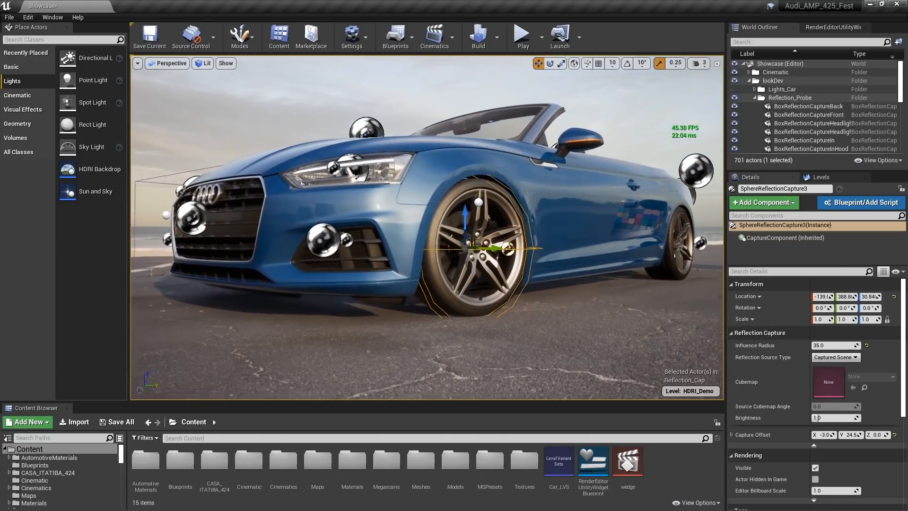
{"action": "right_click_drag", "start_coordinate": [630, 226], "coordinate": [616, 199]}
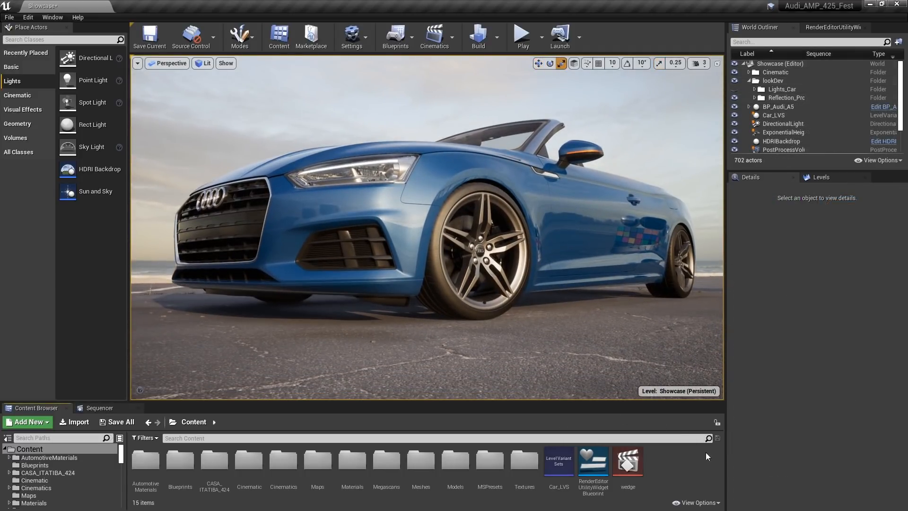
Step: Find the CCV folder in the plugin content and place a BP_ColorCorrectVolume on the ground beside the front wheel
{"action": "left_click", "coordinate": [701, 502]}
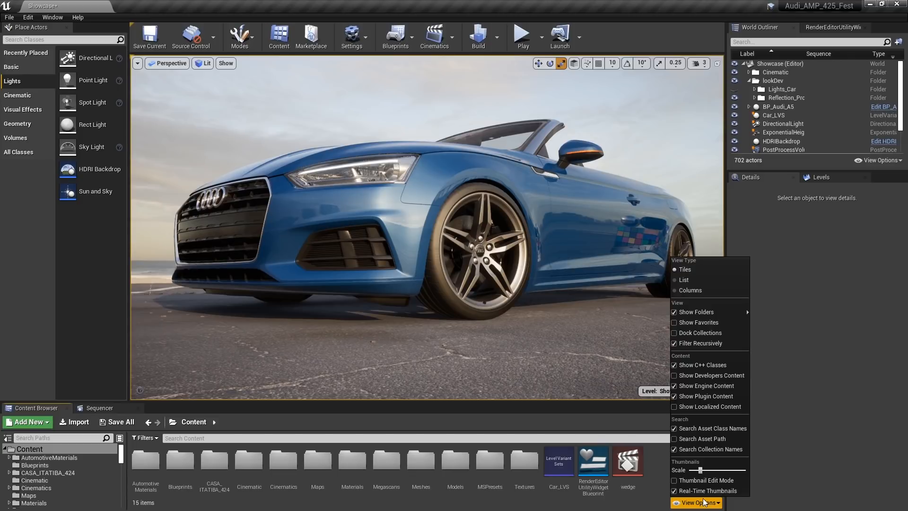
{"action": "left_click", "coordinate": [43, 438]}
{"action": "type", "text": "ccv"}
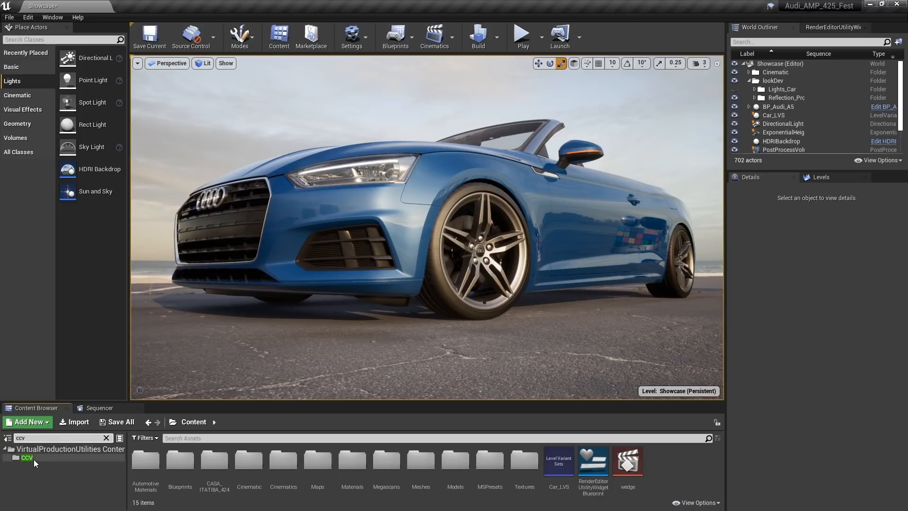
{"action": "left_click", "coordinate": [28, 457]}
{"action": "left_click_drag", "start_coordinate": [146, 462], "coordinate": [536, 346]}
{"action": "mouse_move", "coordinate": [541, 232]}
{"action": "right_mouse_down"}
{"action": "mouse_move", "coordinate": [562, 274]}
{"action": "mouse_move", "coordinate": [567, 248]}
{"action": "mouse_move", "coordinate": [541, 253]}
{"action": "mouse_move", "coordinate": [549, 231]}
{"action": "right_mouse_up"}
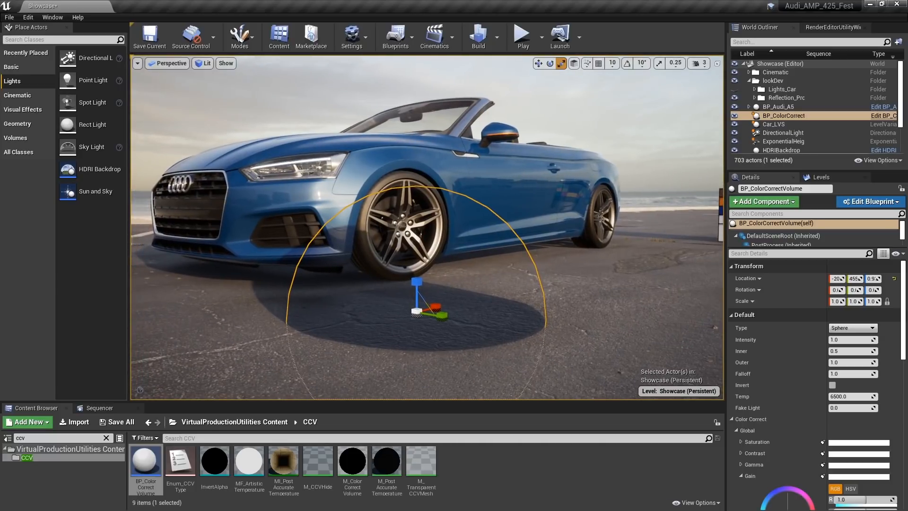
Step: Enable Actor Hidden In Game for the color correct volume, filtering its properties by "hid"
{"action": "left_click", "coordinate": [763, 254]}
{"action": "type", "text": "hid"}
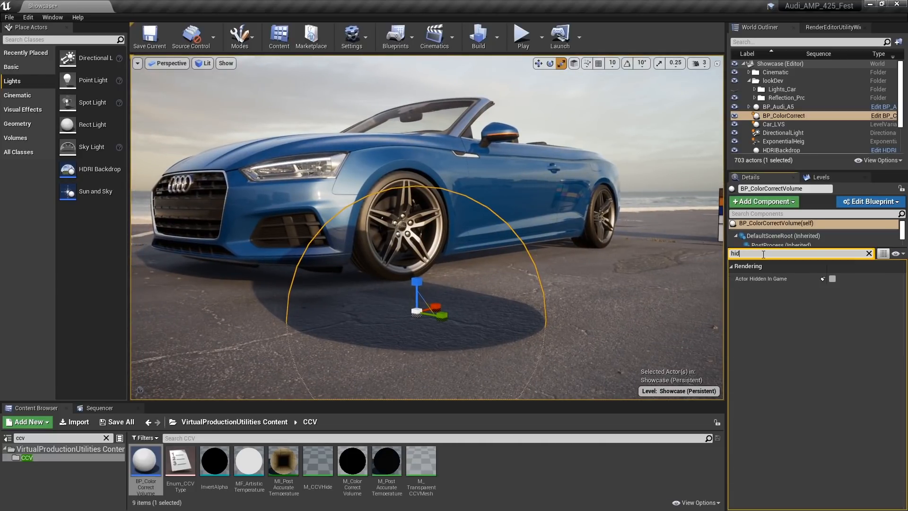
{"action": "left_click", "coordinate": [832, 278]}
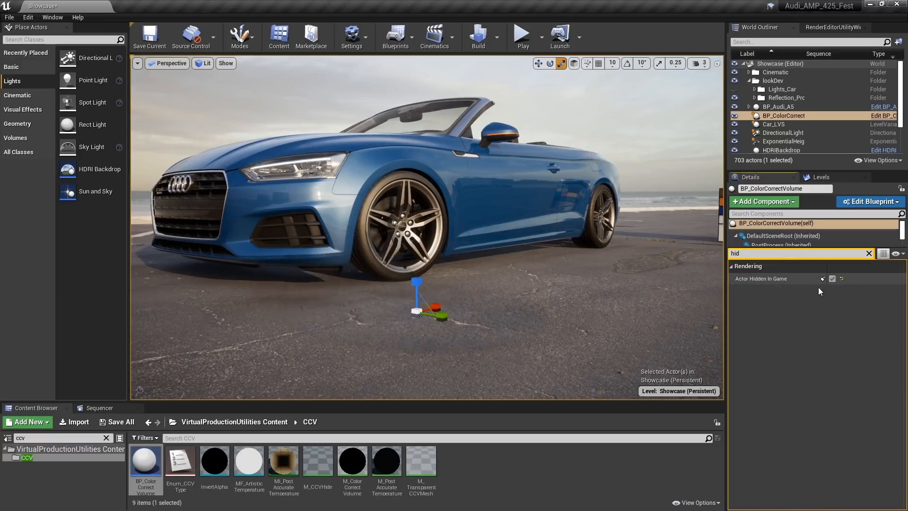
{"action": "left_click", "coordinate": [869, 254]}
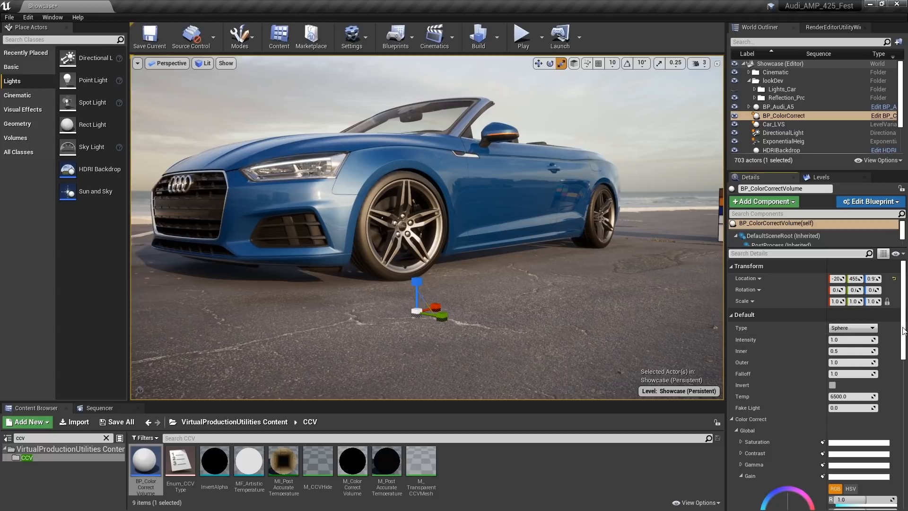
Step: Darken the color correct volume by setting its Global Gain to 0.2
{"action": "scroll", "coordinate": [797, 403], "scroll_direction": "down", "scroll_amount": 5}
{"action": "mouse_move", "coordinate": [792, 399]}
{"action": "left_mouse_down"}
{"action": "mouse_move", "coordinate": [808, 381]}
{"action": "mouse_move", "coordinate": [781, 383]}
{"action": "mouse_move", "coordinate": [781, 416]}
{"action": "mouse_move", "coordinate": [777, 392]}
{"action": "mouse_move", "coordinate": [787, 398]}
{"action": "left_mouse_up"}
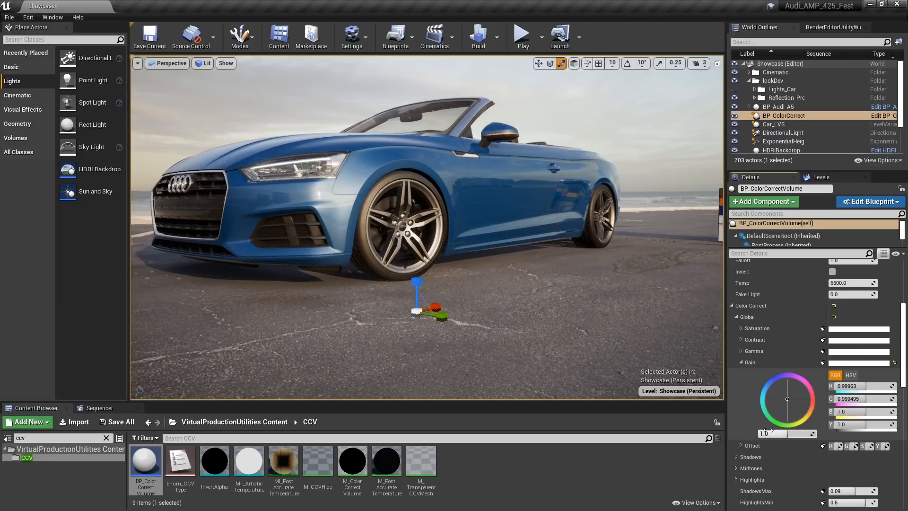
{"action": "left_click", "coordinate": [759, 437]}
{"action": "type", "text": ".2"}
{"action": "key", "text": "Return"}
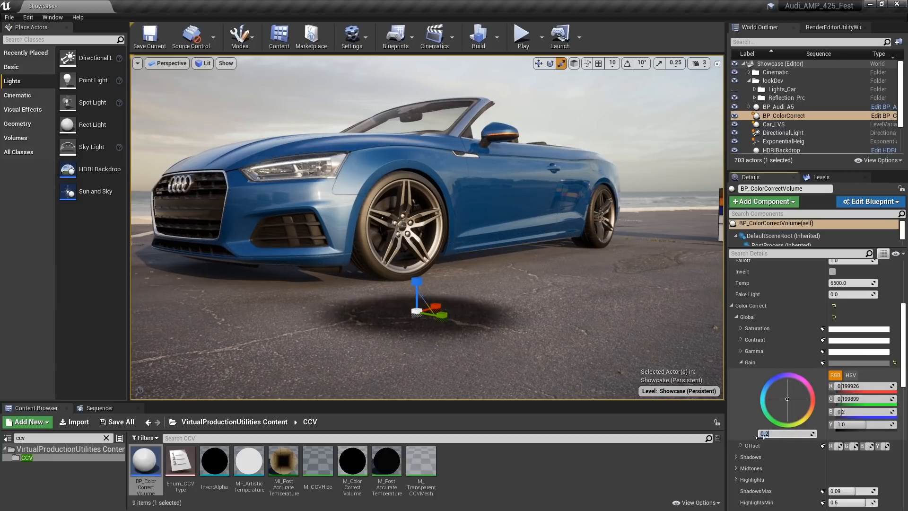
{"action": "right_click_drag", "start_coordinate": [454, 348], "coordinate": [452, 342]}
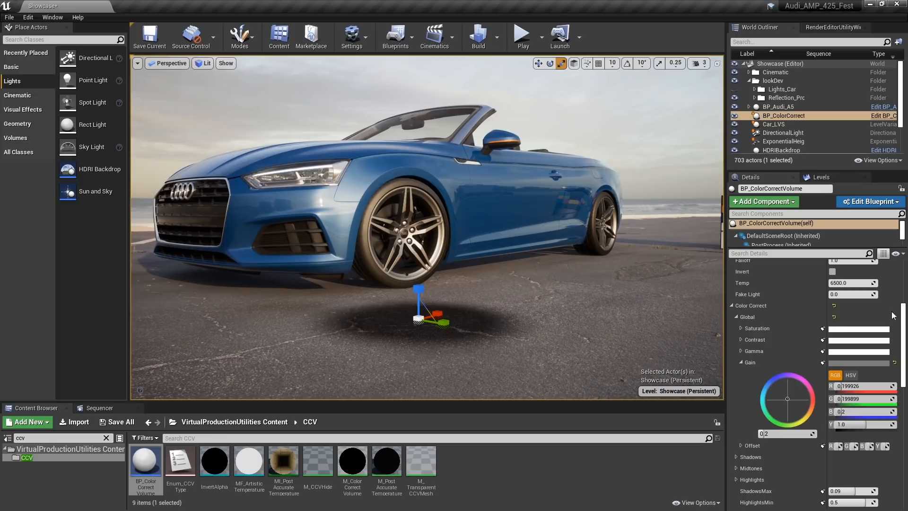
Step: Change the color correct volume's Type to Box and enlarge its horizontal scale to about 3.1 by 1.5
{"action": "left_click_drag", "start_coordinate": [904, 332], "coordinate": [906, 277]}
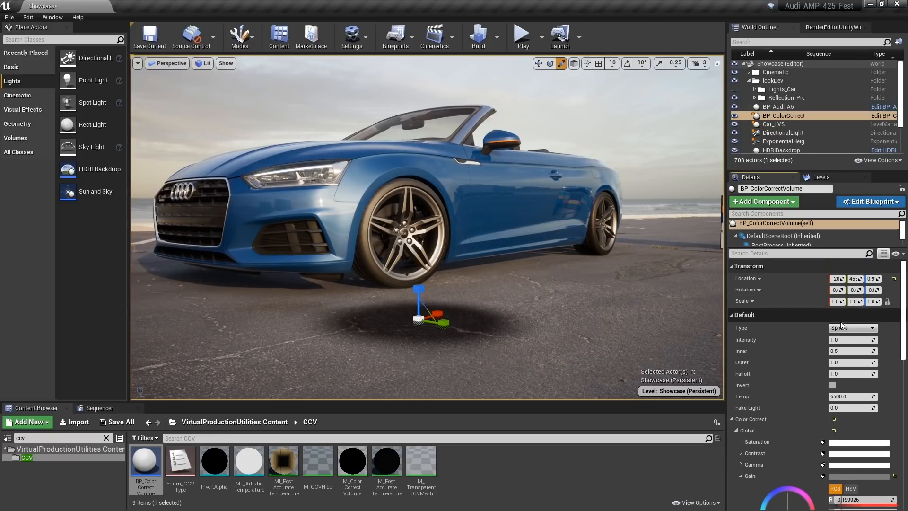
{"action": "left_click", "coordinate": [853, 328]}
{"action": "left_click", "coordinate": [837, 341]}
{"action": "right_click_drag", "start_coordinate": [577, 286], "coordinate": [467, 297]}
{"action": "left_click_drag", "start_coordinate": [467, 297], "coordinate": [485, 307]}
{"action": "right_click_drag", "start_coordinate": [485, 307], "coordinate": [501, 284]}
Step: Flatten the volume's vertical scale to about 0.1 and raise its Outer to about 1.42 and Falloff to about 1.38
{"action": "key", "text": "g"}
{"action": "scroll", "coordinate": [501, 283], "scroll_direction": "down", "scroll_amount": 5}
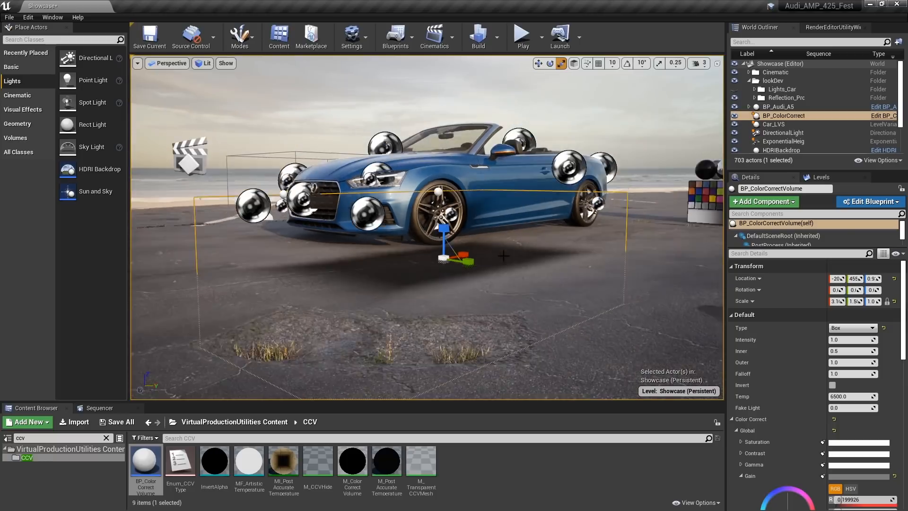
{"action": "left_click_drag", "start_coordinate": [438, 223], "coordinate": [437, 250]}
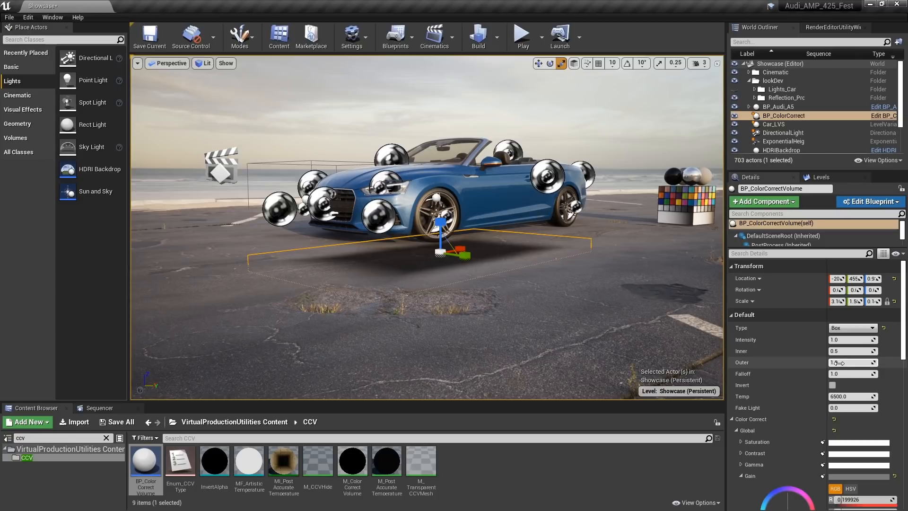
{"action": "left_click_drag", "start_coordinate": [844, 363], "coordinate": [856, 362]}
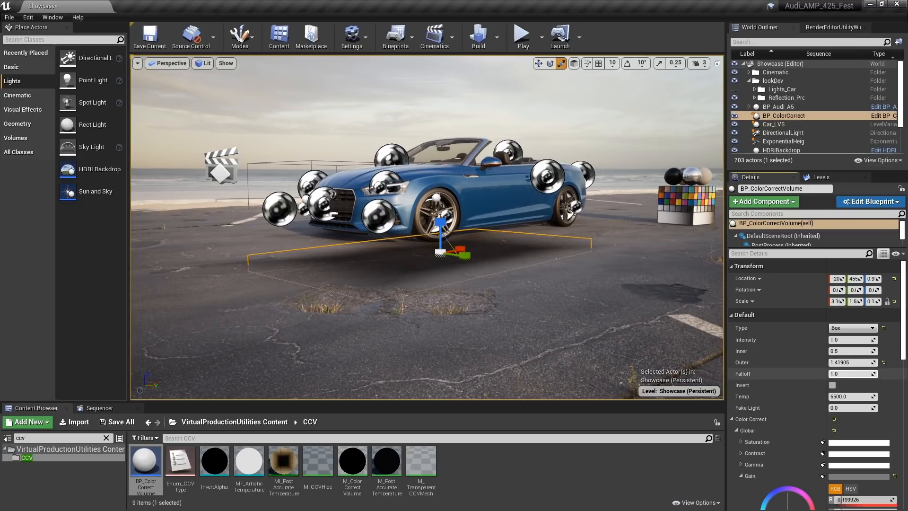
{"action": "right_click_drag", "start_coordinate": [585, 259], "coordinate": [593, 261]}
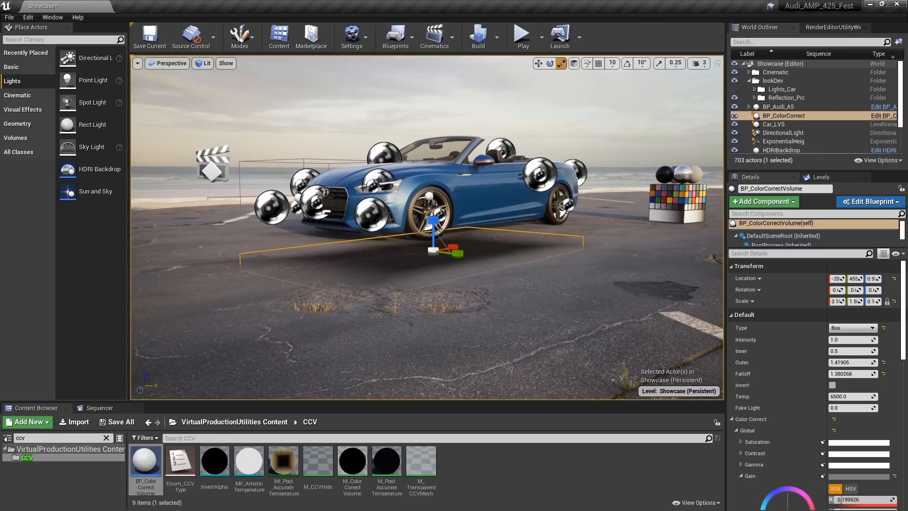
Step: Move the color correct volume underneath the car and increase its X scale to about 3.8
{"action": "key", "text": "w"}
{"action": "left_click_drag", "start_coordinate": [466, 255], "coordinate": [476, 214]}
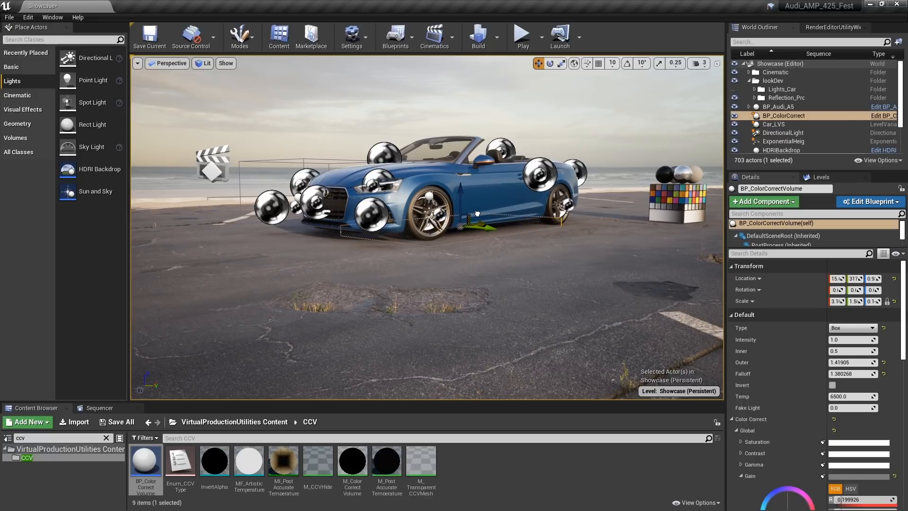
{"action": "key", "text": "e"}
{"action": "key", "text": "r"}
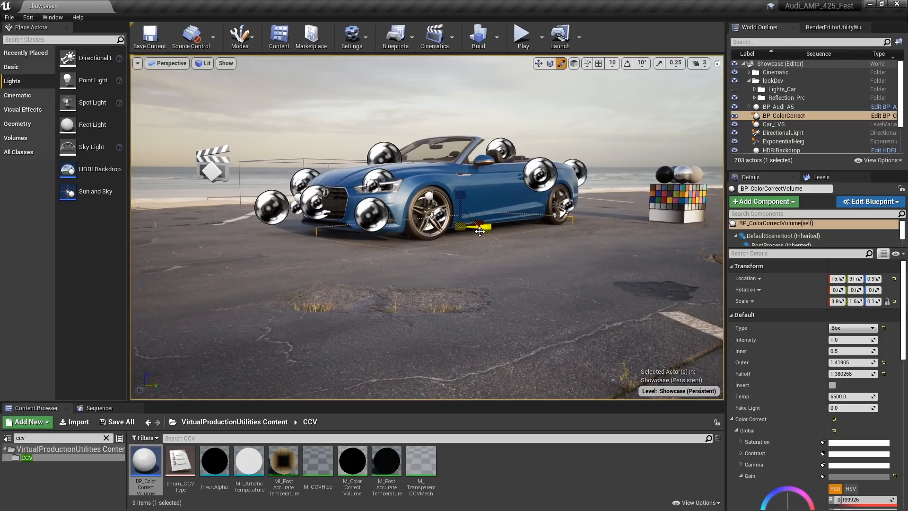
Step: Shift the volume under the car to a Y location of about 310 and hide the editor icons to check its shadow
{"action": "key", "text": "w"}
{"action": "mouse_move", "coordinate": [520, 315]}
{"action": "right_mouse_down"}
{"action": "mouse_move", "coordinate": [511, 293]}
{"action": "mouse_move", "coordinate": [507, 315]}
{"action": "mouse_move", "coordinate": [535, 314]}
{"action": "mouse_move", "coordinate": [518, 307]}
{"action": "mouse_move", "coordinate": [513, 319]}
{"action": "right_mouse_up"}
{"action": "key", "text": "g"}
{"action": "key", "text": "w"}
{"action": "key", "text": "q"}
{"action": "key", "text": "w"}
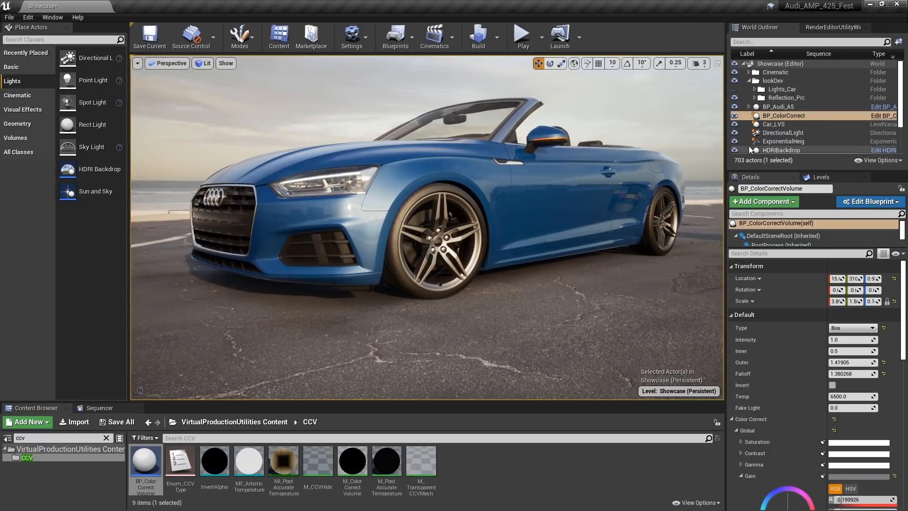
{"action": "right_click_drag", "start_coordinate": [568, 228], "coordinate": [576, 213]}
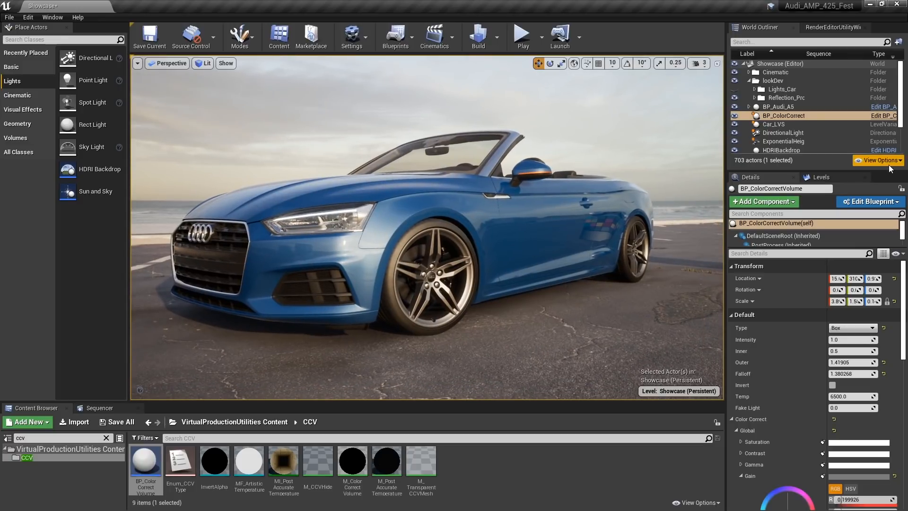
Step: Override the PostProcessVolume's Bloom Method and set it to Convolution, checking the highlights on the car
{"action": "scroll", "coordinate": [843, 124], "scroll_direction": "down", "scroll_amount": 2}
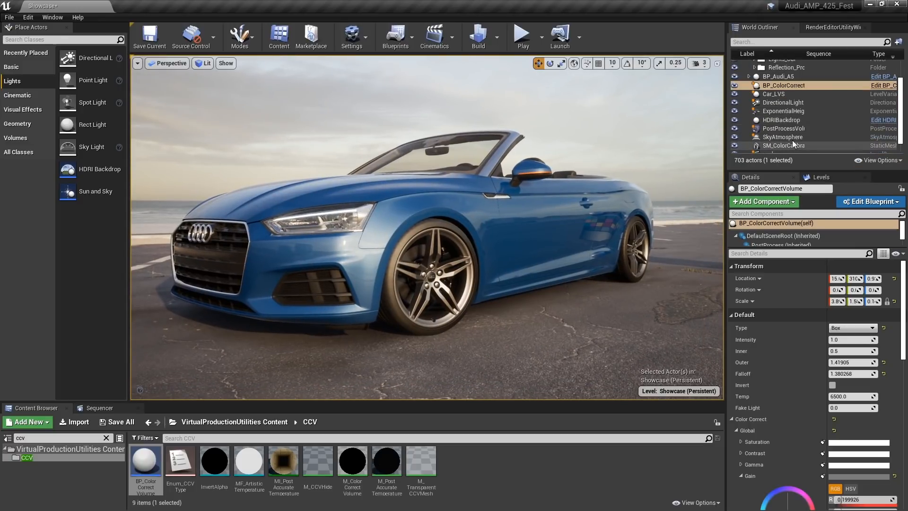
{"action": "left_click", "coordinate": [783, 129]}
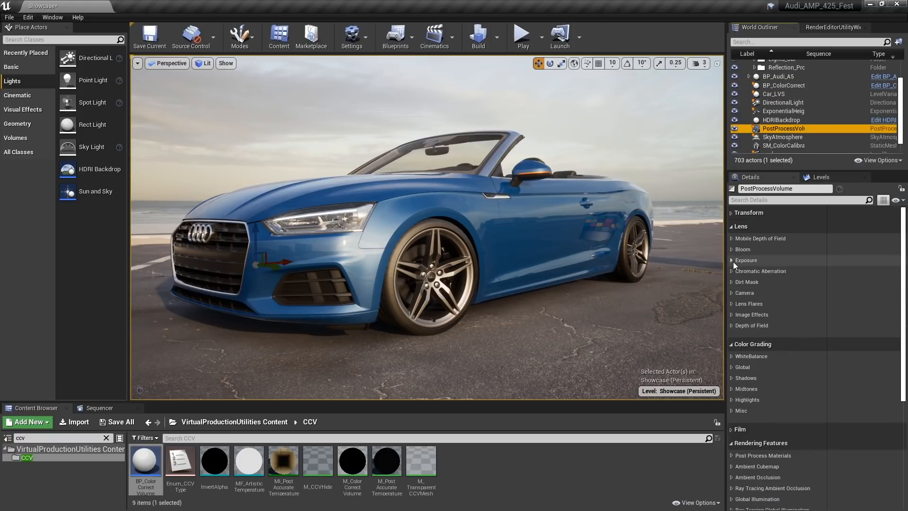
{"action": "left_click", "coordinate": [731, 248]}
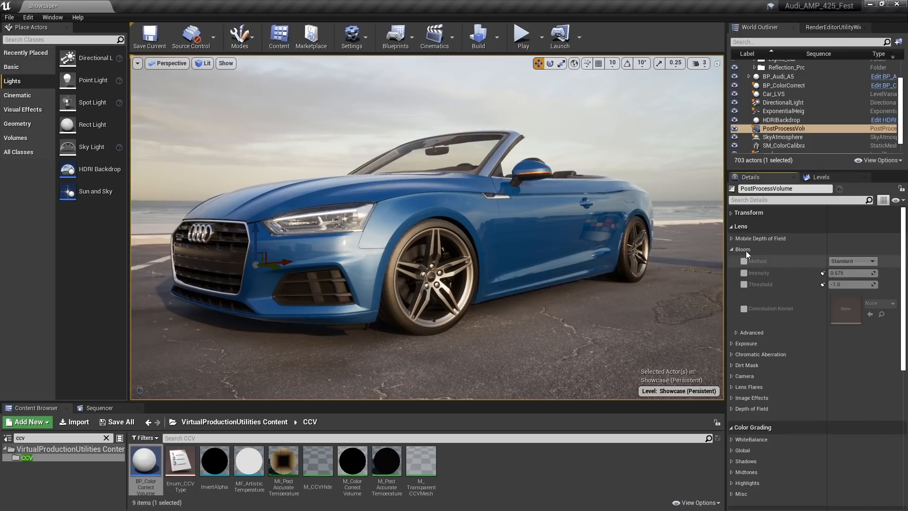
{"action": "left_click", "coordinate": [744, 261]}
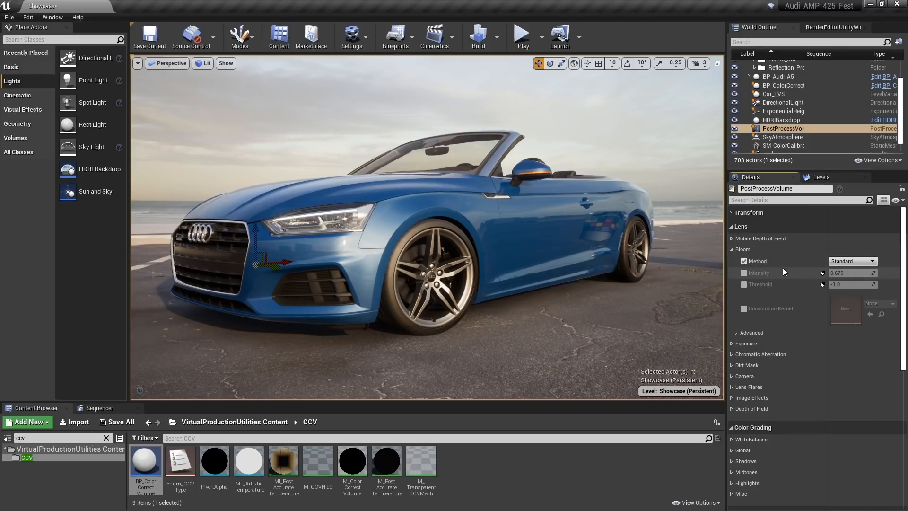
{"action": "left_click", "coordinate": [859, 260]}
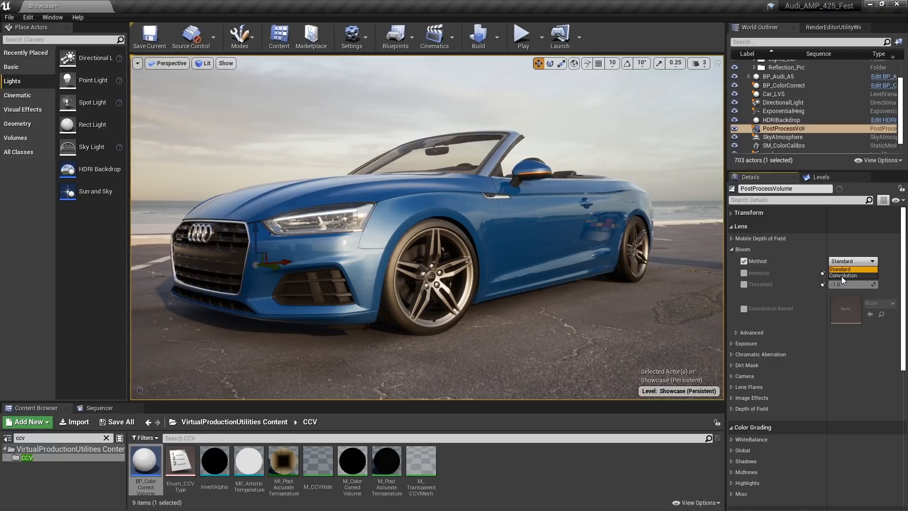
{"action": "left_click", "coordinate": [841, 277]}
{"action": "mouse_move", "coordinate": [427, 227]}
{"action": "right_mouse_down"}
{"action": "mouse_move", "coordinate": [449, 228]}
{"action": "mouse_move", "coordinate": [440, 227]}
{"action": "right_mouse_up"}
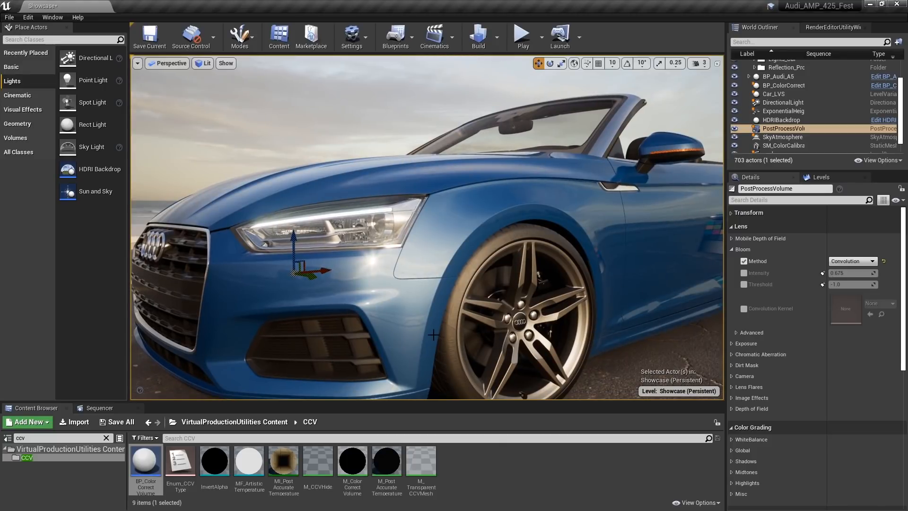
{"action": "right_click_drag", "start_coordinate": [440, 227], "coordinate": [552, 274]}
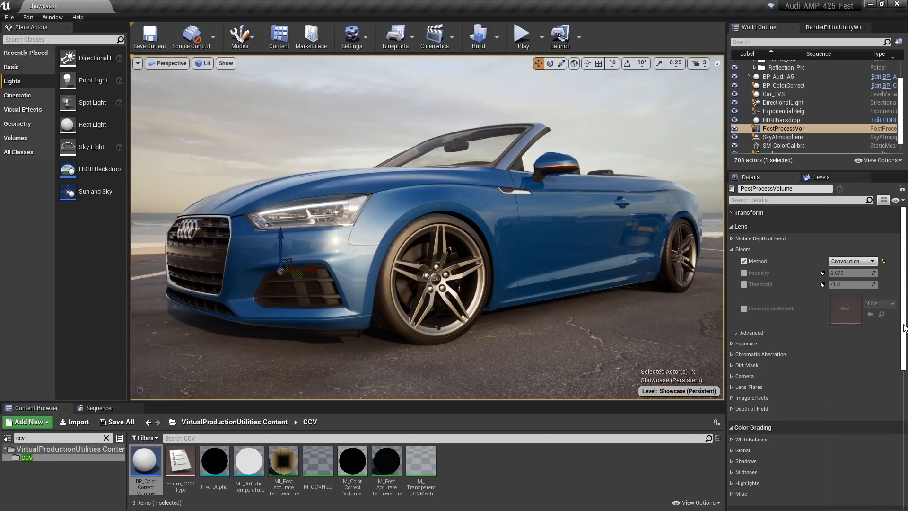
Step: Override the PostProcessVolume's Color Grading LUT and assign the LUT_Afternoon texture to it
{"action": "left_click_drag", "start_coordinate": [903, 328], "coordinate": [827, 396]}
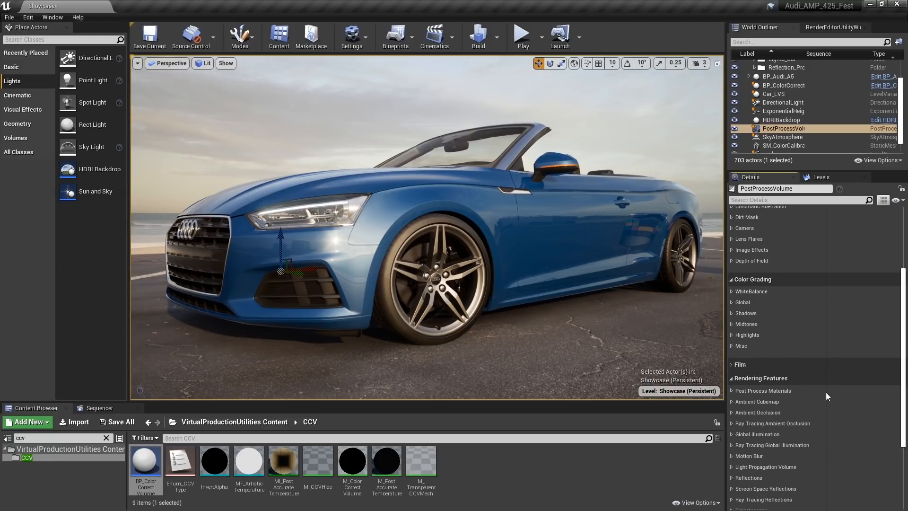
{"action": "left_click", "coordinate": [729, 345]}
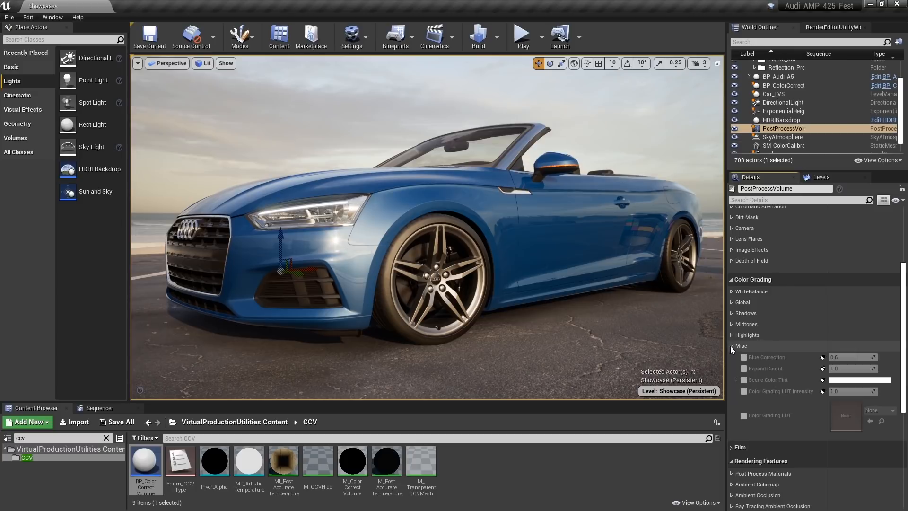
{"action": "left_click", "coordinate": [743, 416]}
{"action": "left_click", "coordinate": [881, 410]}
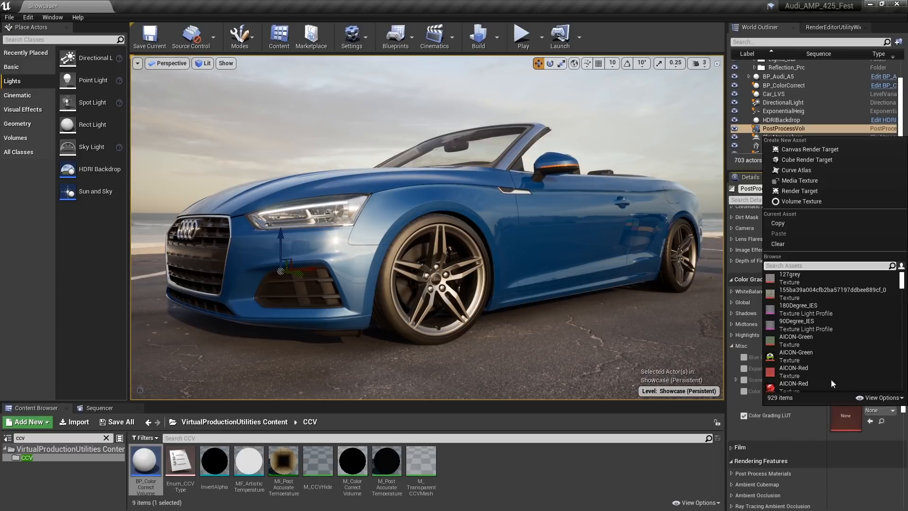
{"action": "left_click", "coordinate": [797, 266]}
{"action": "type", "text": "lut"}
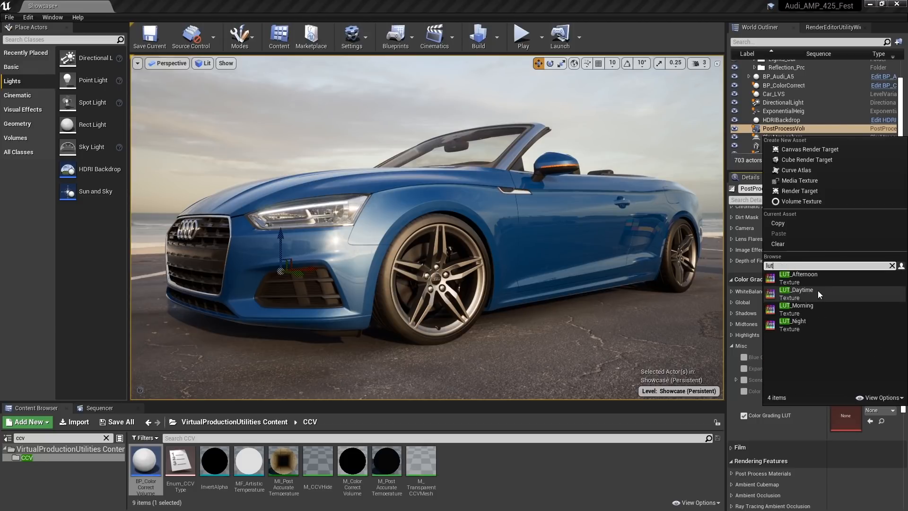
{"action": "left_click", "coordinate": [799, 274]}
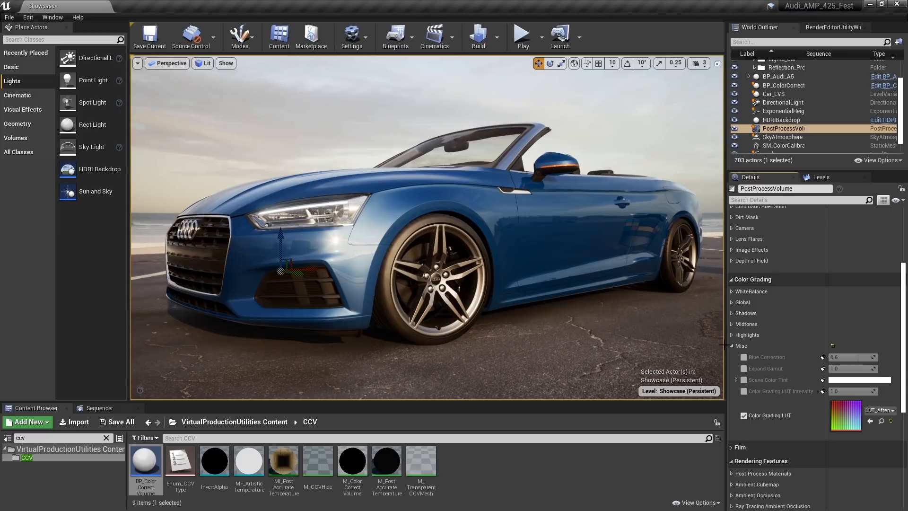
Step: Override the Color Grading LUT Intensity, set it to 0.2, and check the car's front with the editor icons hidden
{"action": "left_click", "coordinate": [743, 391]}
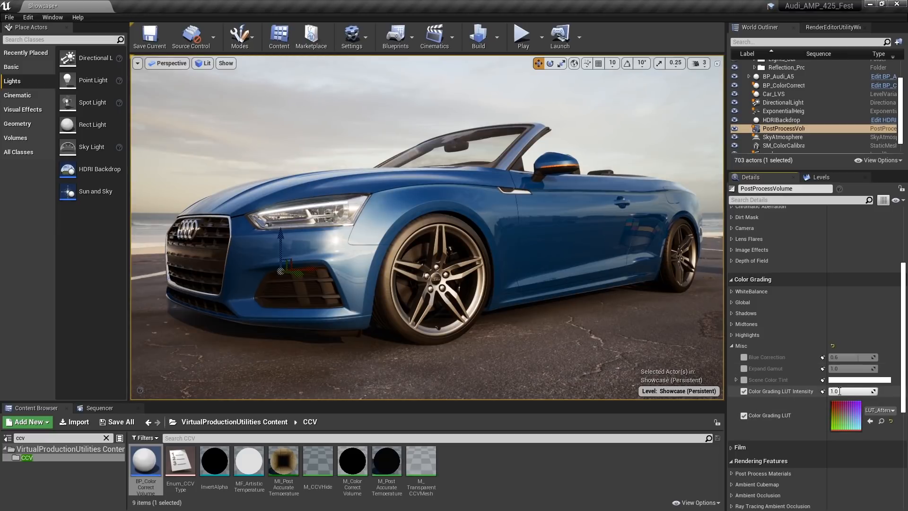
{"action": "type", "text": "0.2"}
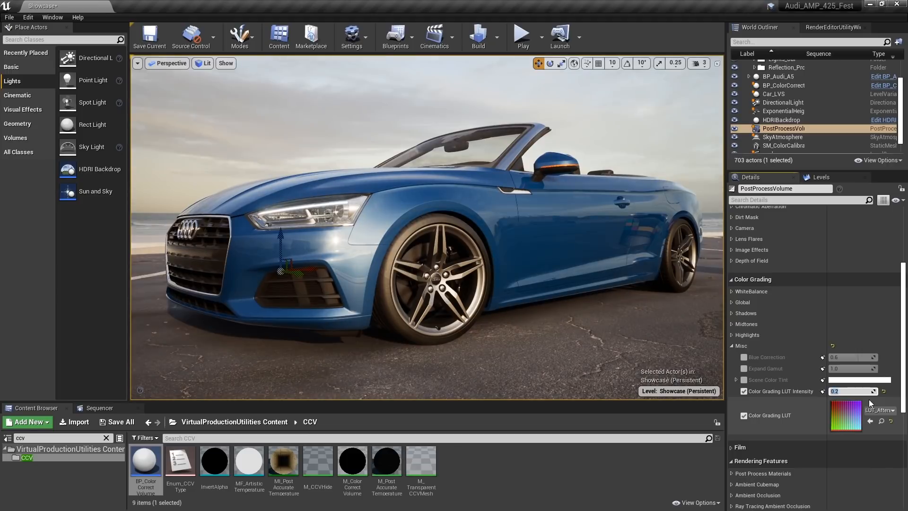
{"action": "right_click_drag", "start_coordinate": [509, 259], "coordinate": [509, 259]}
{"action": "right_click_drag", "start_coordinate": [530, 118], "coordinate": [530, 117]}
{"action": "left_click", "coordinate": [530, 118]}
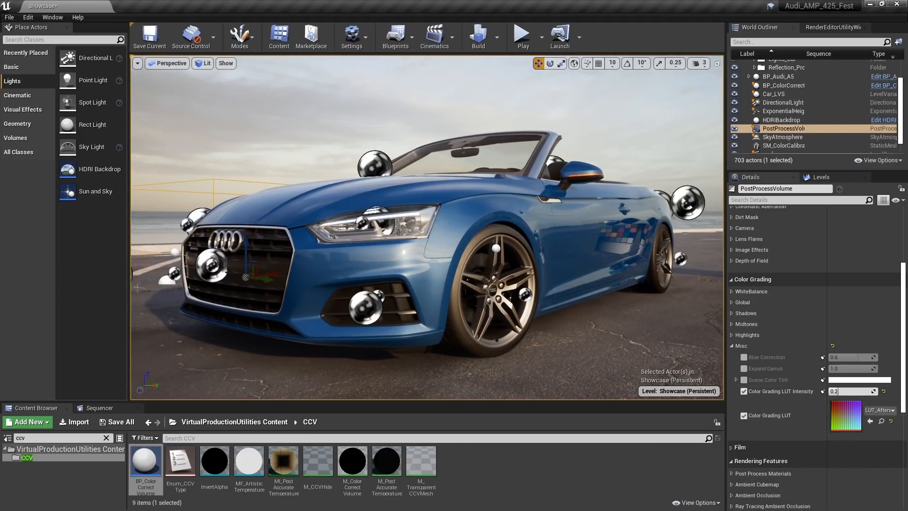
{"action": "key", "text": "g"}
{"action": "right_click_drag", "start_coordinate": [625, 246], "coordinate": [624, 247]}
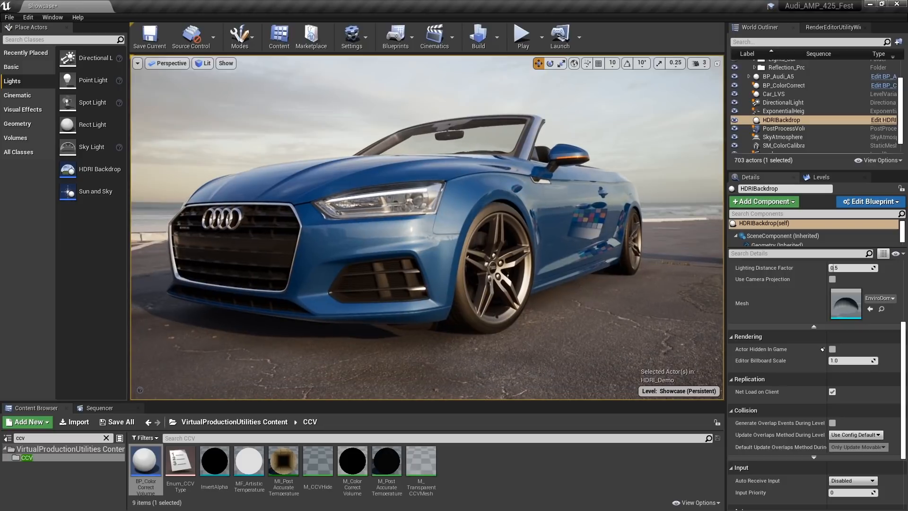
Step: Preview the auto_MASTER sequence through its shot cameras by scrubbing to frame 0230 in Sequencer
{"action": "left_click", "coordinate": [99, 408]}
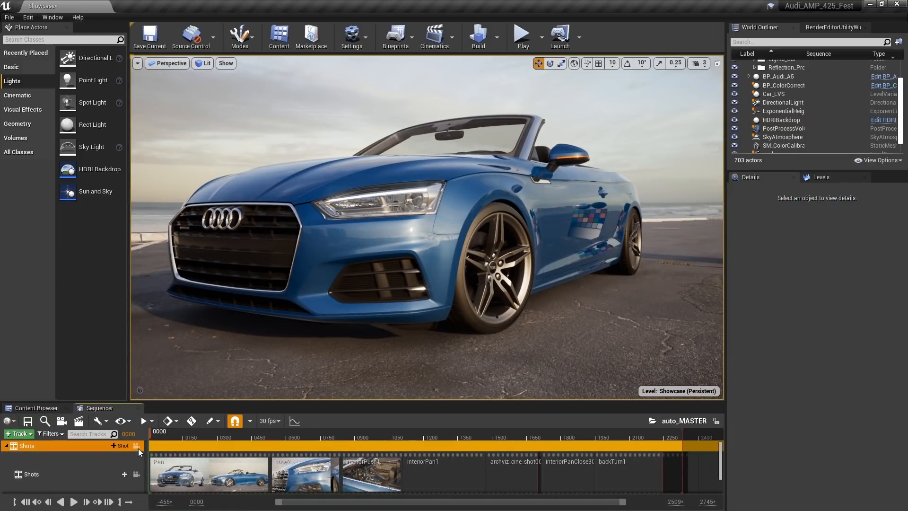
{"action": "left_click", "coordinate": [151, 435]}
{"action": "left_click_drag", "start_coordinate": [149, 434], "coordinate": [201, 449]}
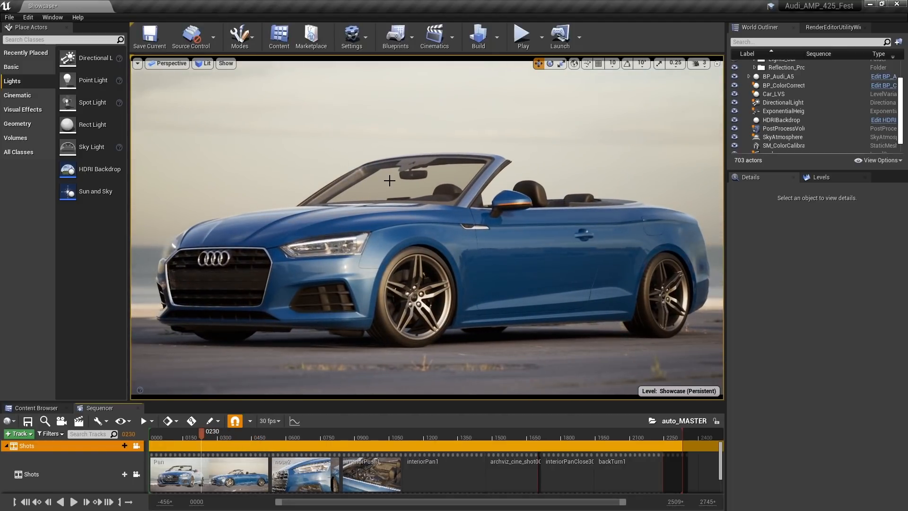
Step: Open the Movie Render Queue and add render jobs for the auto_MASTER and backTurn1 sequences
{"action": "left_click", "coordinate": [51, 18]}
{"action": "mouse_move", "coordinate": [63, 33]}
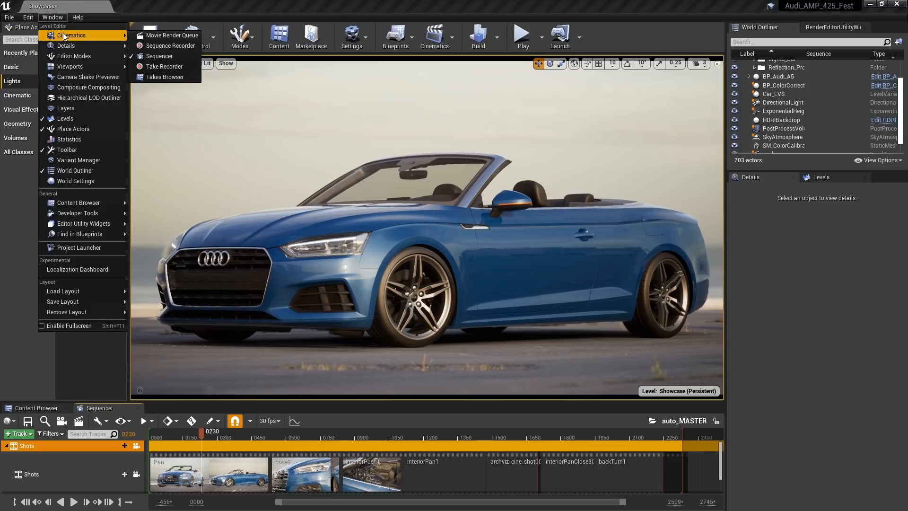
{"action": "left_click", "coordinate": [157, 38]}
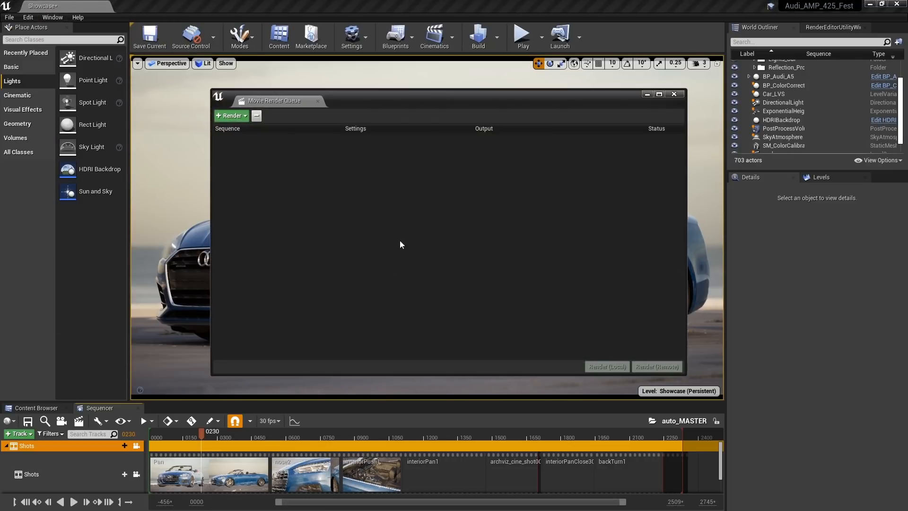
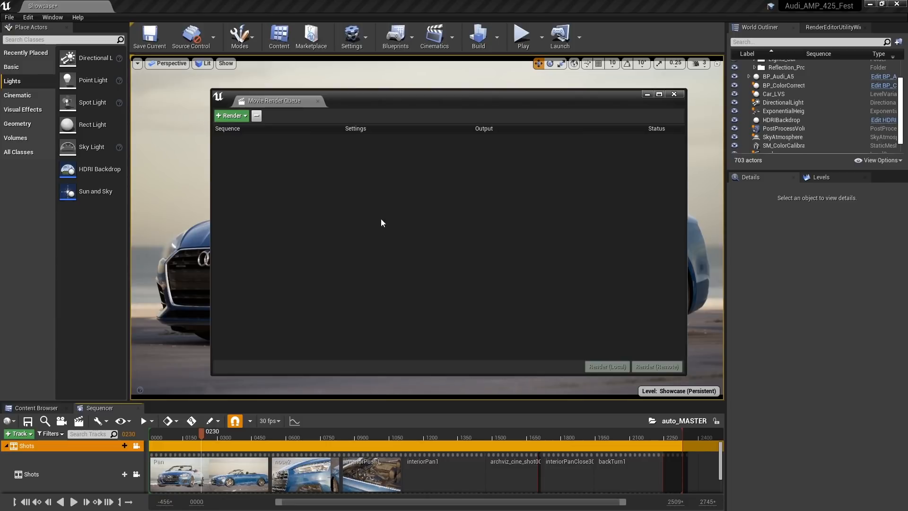
{"action": "left_click", "coordinate": [232, 115]}
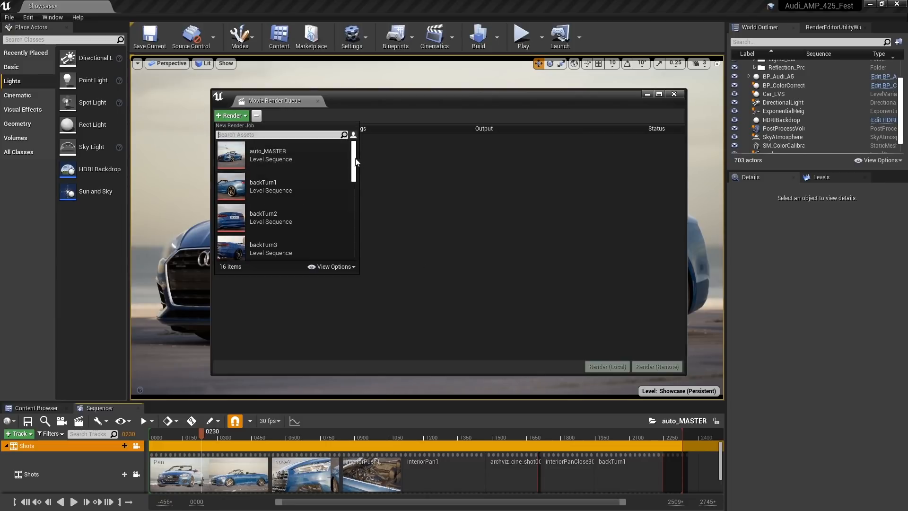
{"action": "left_click_drag", "start_coordinate": [354, 163], "coordinate": [329, 219]}
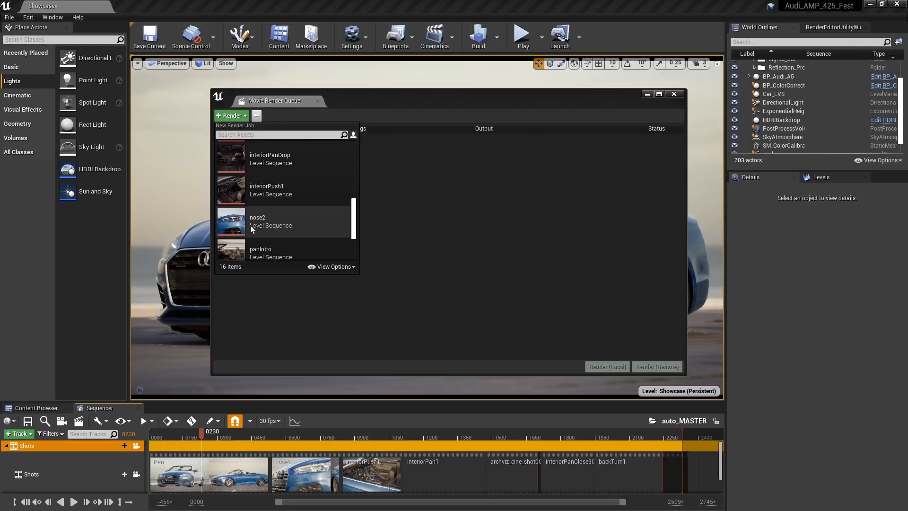
{"action": "scroll", "coordinate": [236, 167], "scroll_direction": "up", "scroll_amount": 6}
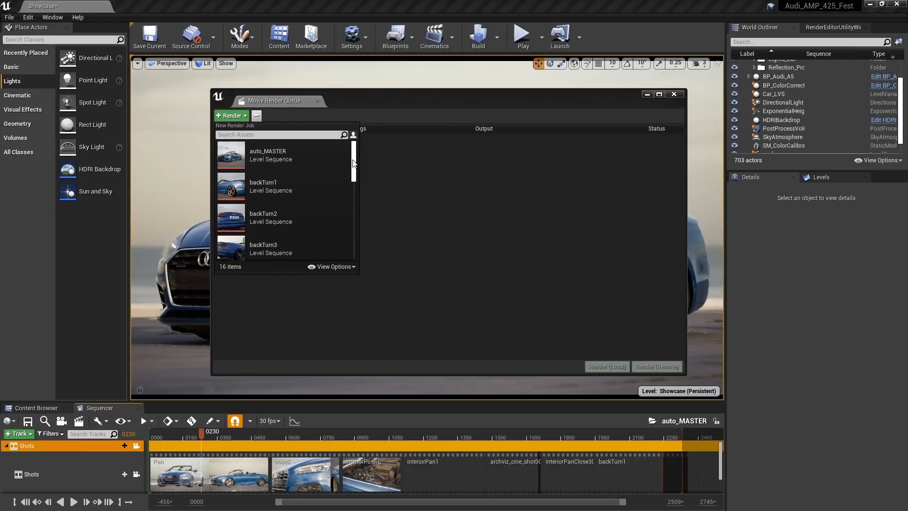
{"action": "left_click", "coordinate": [236, 166]}
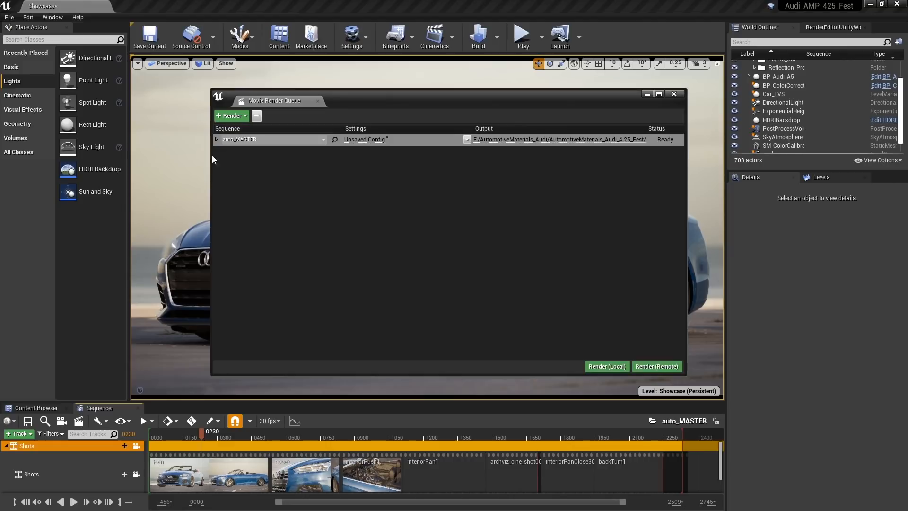
{"action": "left_click", "coordinate": [235, 117]}
{"action": "left_click", "coordinate": [260, 185]}
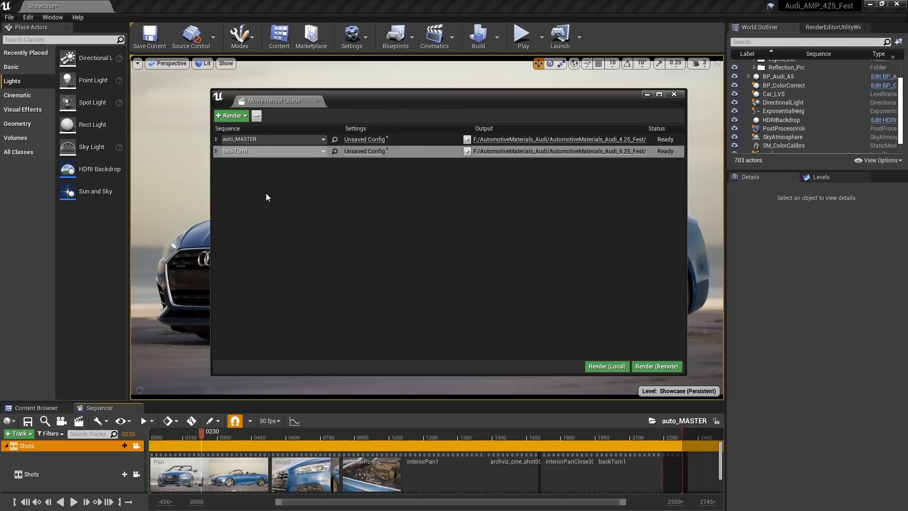
Step: Apply the Motion_Blur preset to the auto_MASTER job, reviewing its anti-aliasing and output settings before accepting the configuration
{"action": "left_click", "coordinate": [360, 139]}
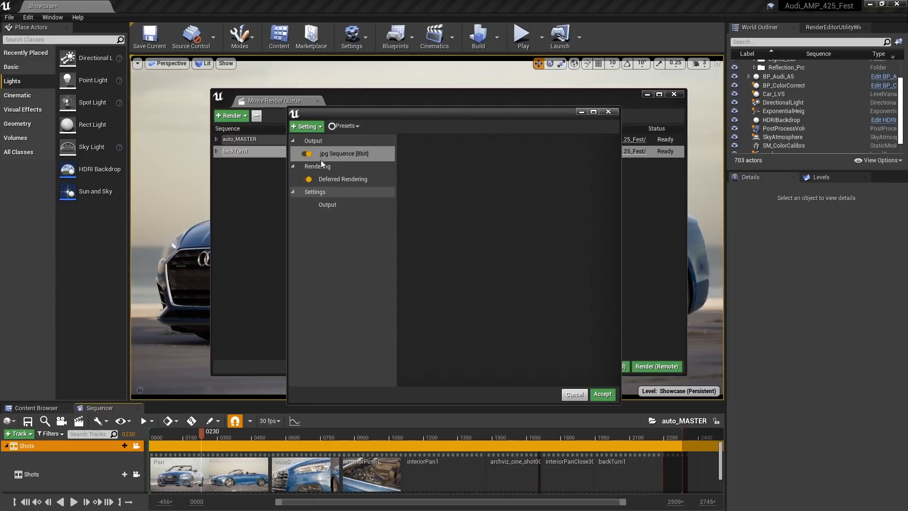
{"action": "left_click", "coordinate": [310, 127]}
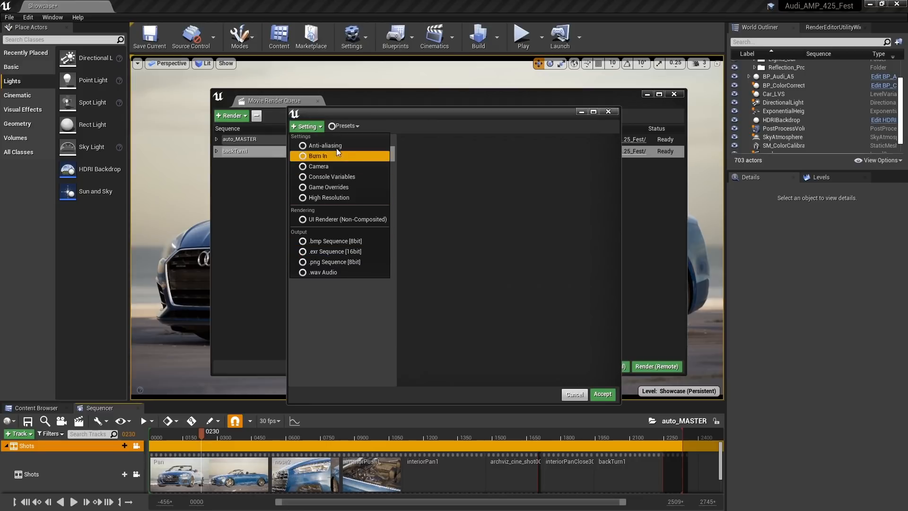
{"action": "left_click", "coordinate": [354, 319]}
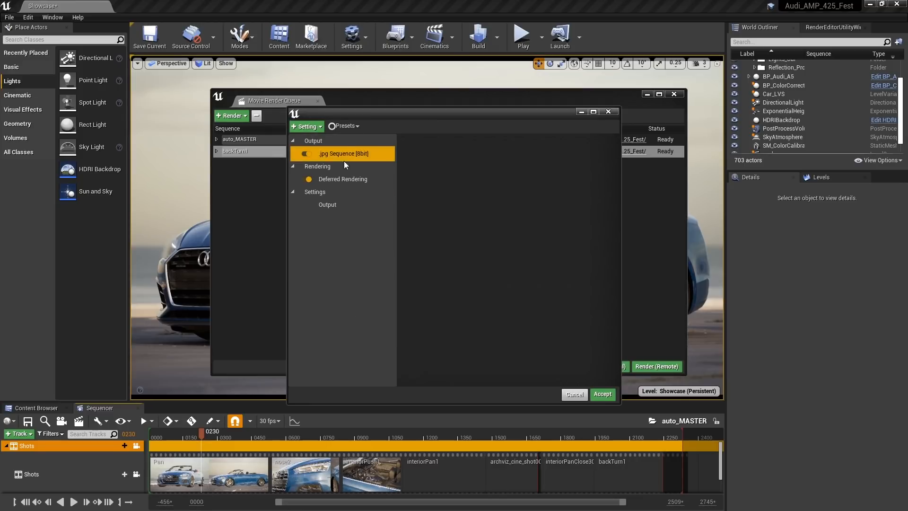
{"action": "left_click", "coordinate": [354, 126]}
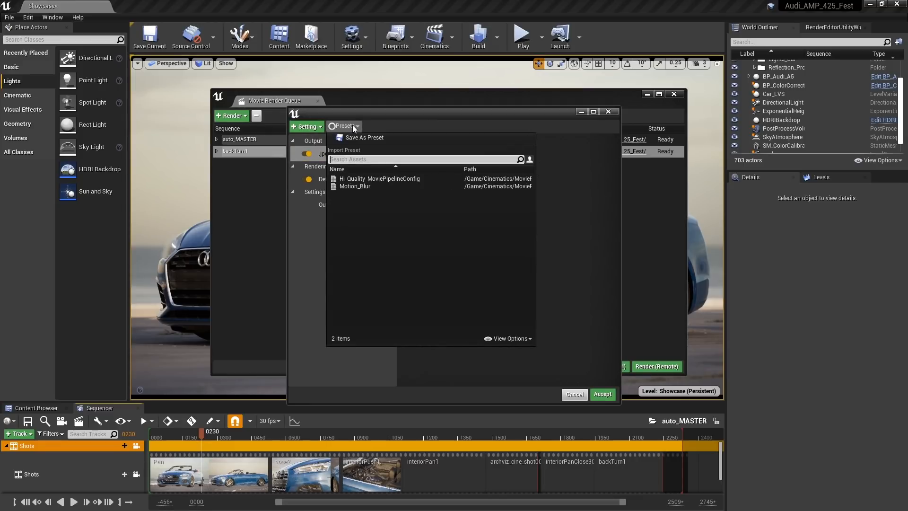
{"action": "left_click", "coordinate": [357, 187]}
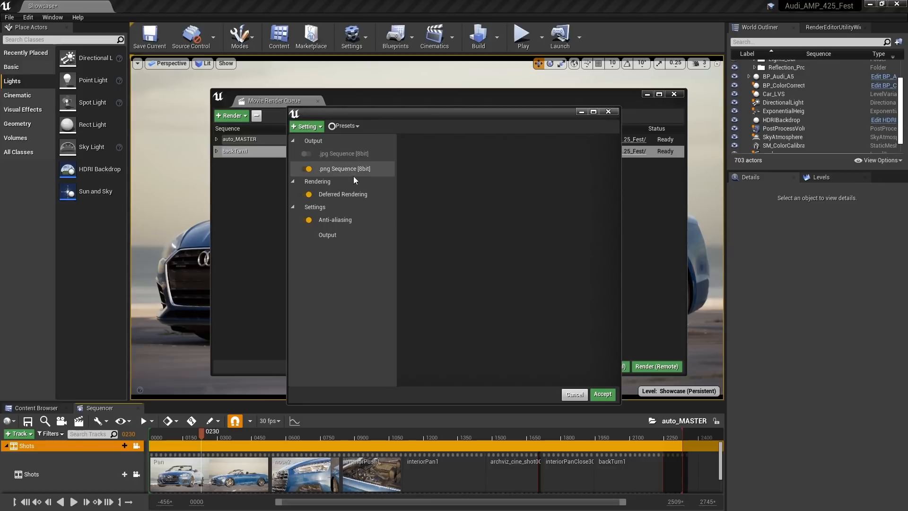
{"action": "left_click", "coordinate": [340, 219]}
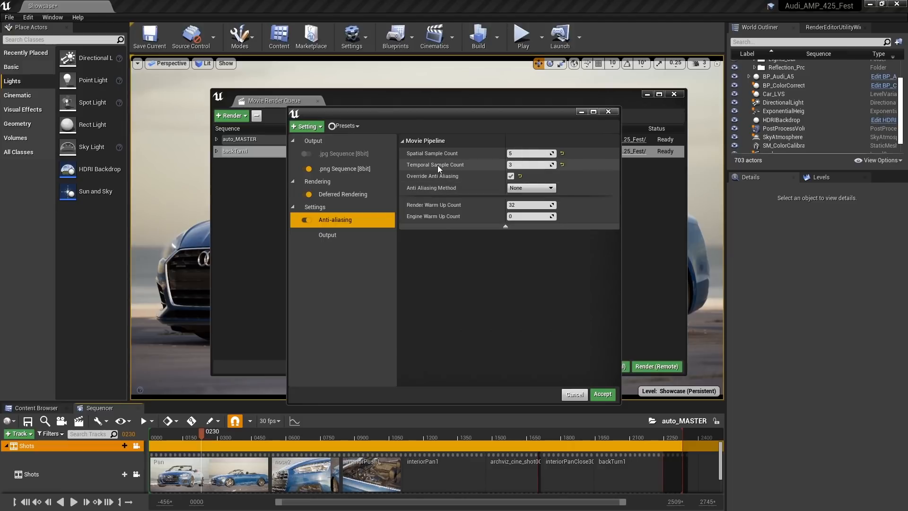
{"action": "left_click", "coordinate": [327, 235]}
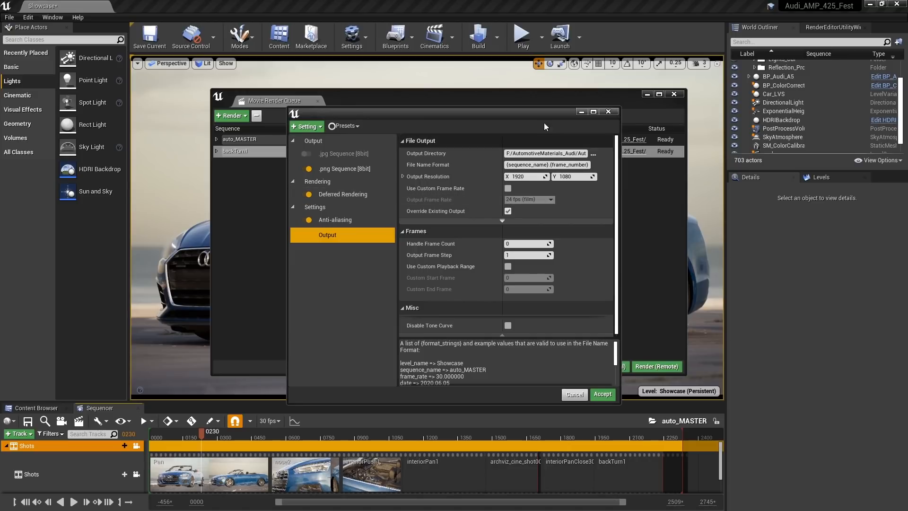
{"action": "left_click", "coordinate": [602, 394]}
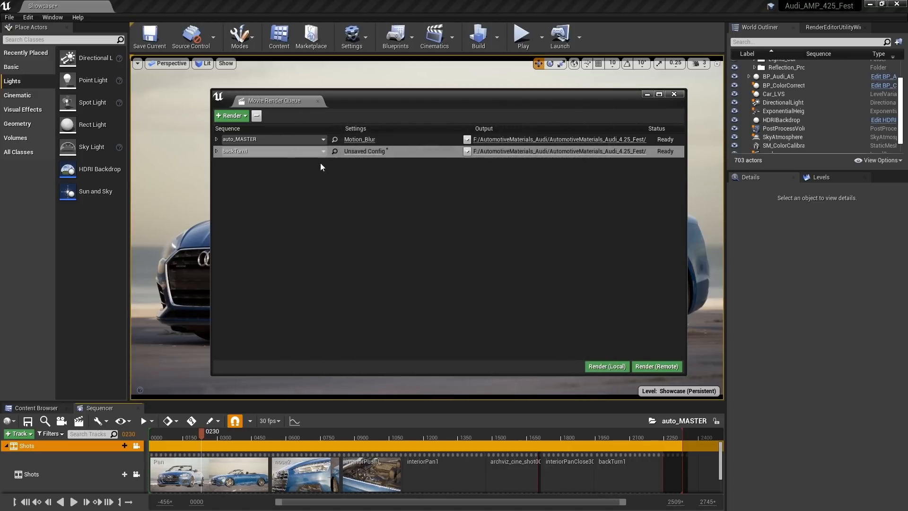
Step: Apply the Motion_Blur preset to the backTurn1 job and start rendering the queue locally
{"action": "left_click", "coordinate": [369, 151]}
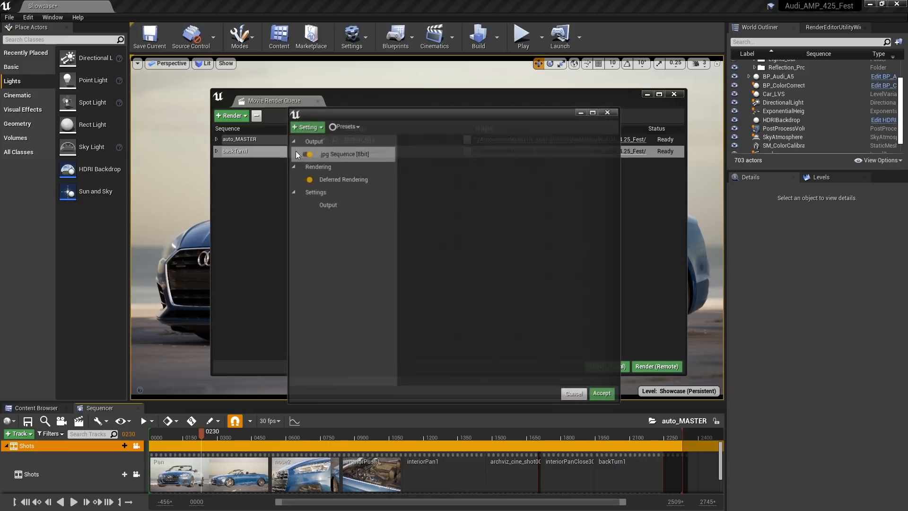
{"action": "left_click", "coordinate": [344, 124]}
{"action": "left_click", "coordinate": [355, 183]}
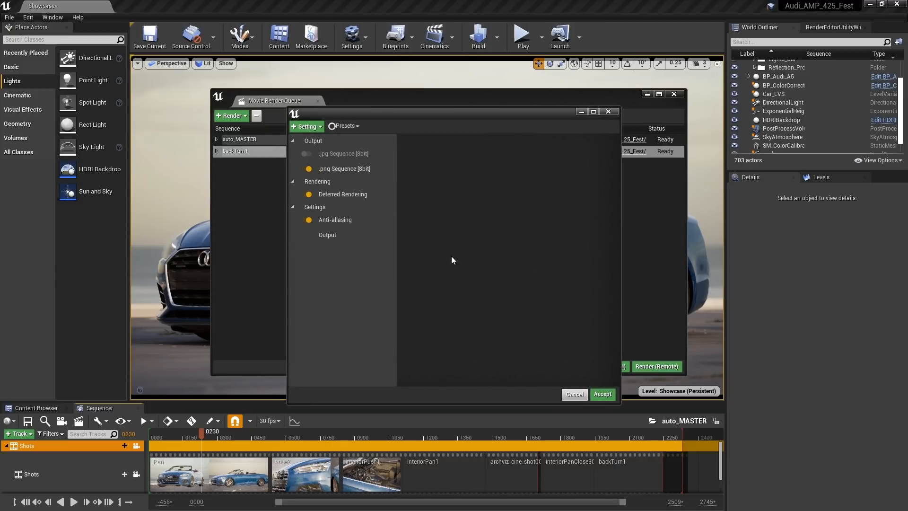
{"action": "left_click", "coordinate": [603, 394]}
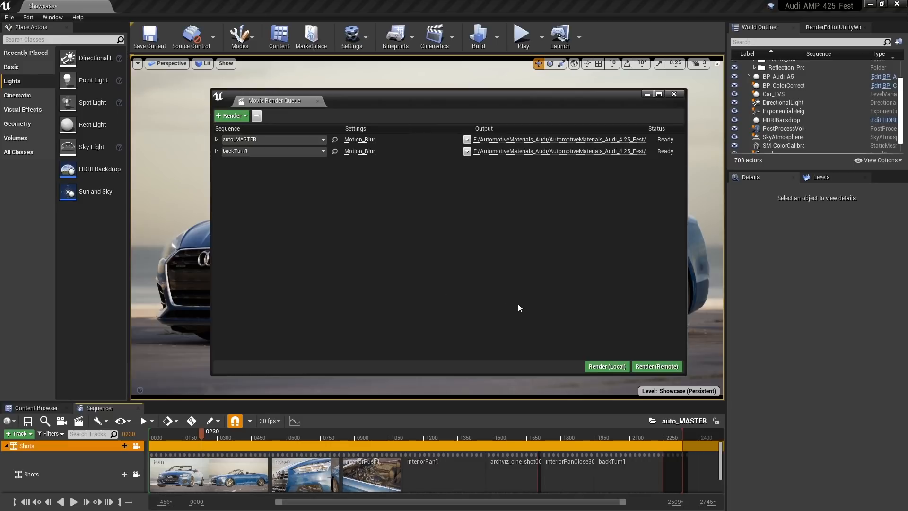
{"action": "left_click", "coordinate": [602, 367]}
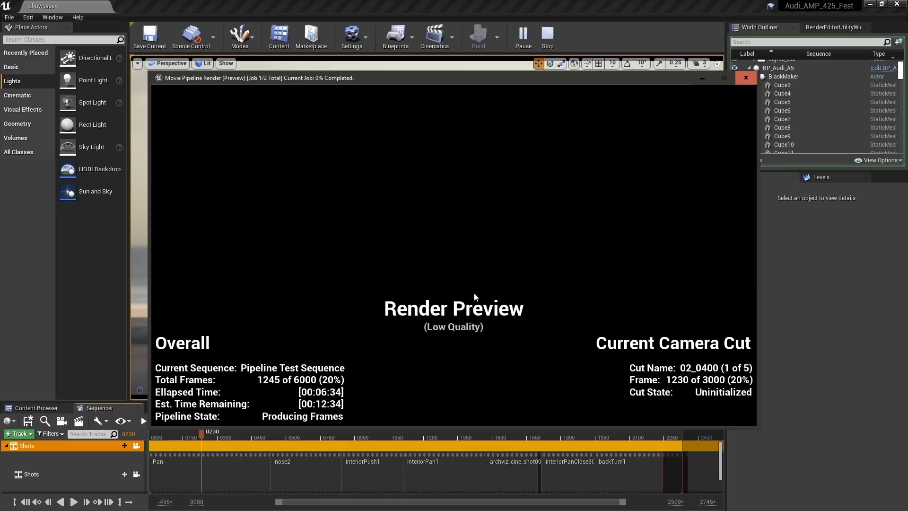